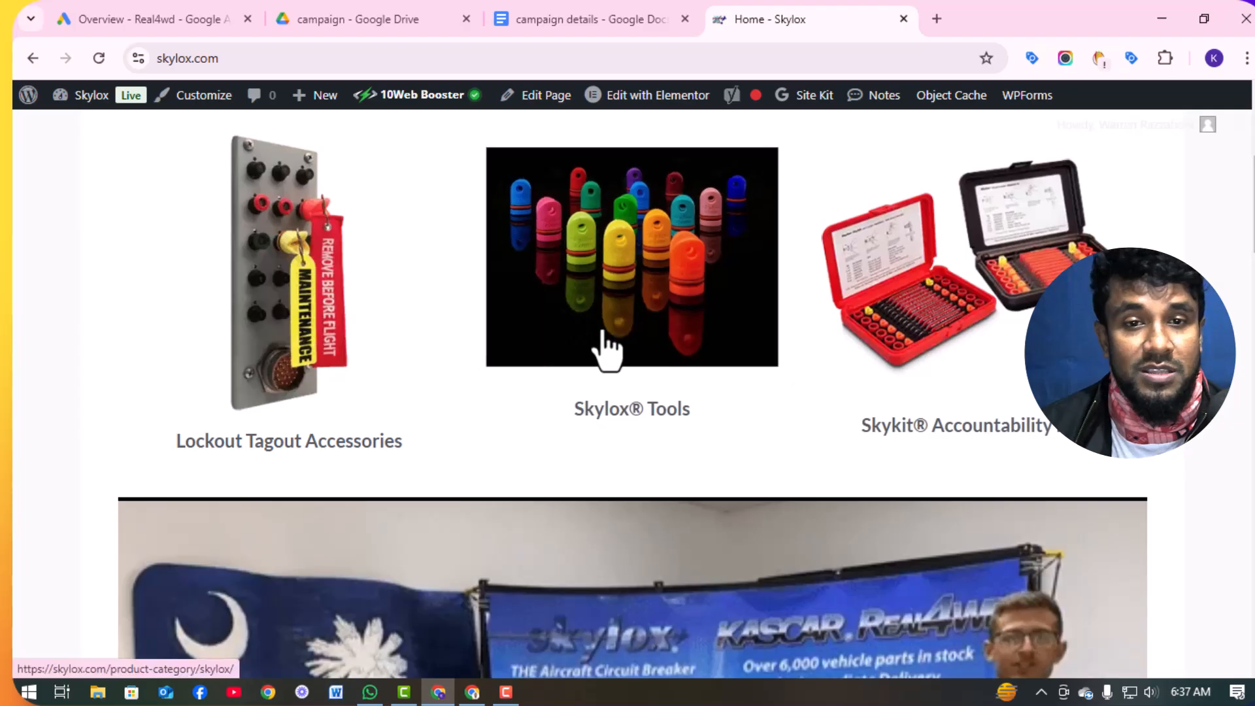
# Step: Browse the Skylox homepage product categories, then return to the Google Ads account overview
pyautogui.scroll(-3, 322, 426)
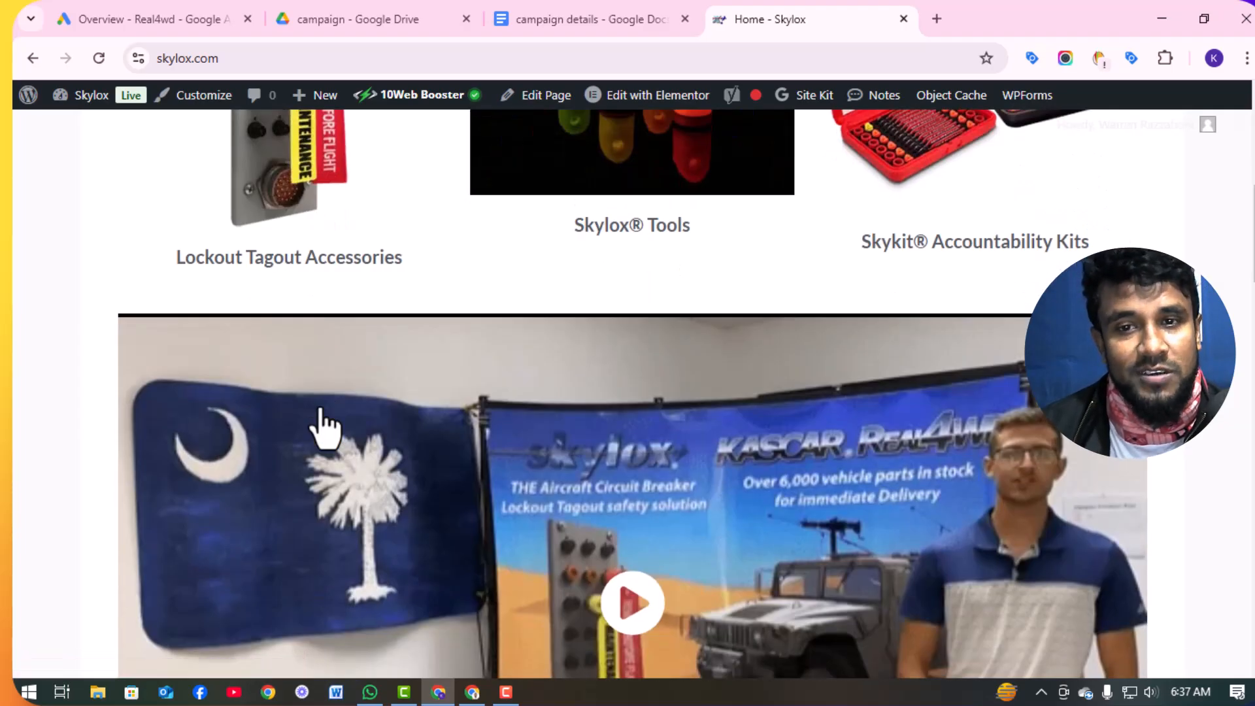
pyautogui.scroll(3, 322, 426)
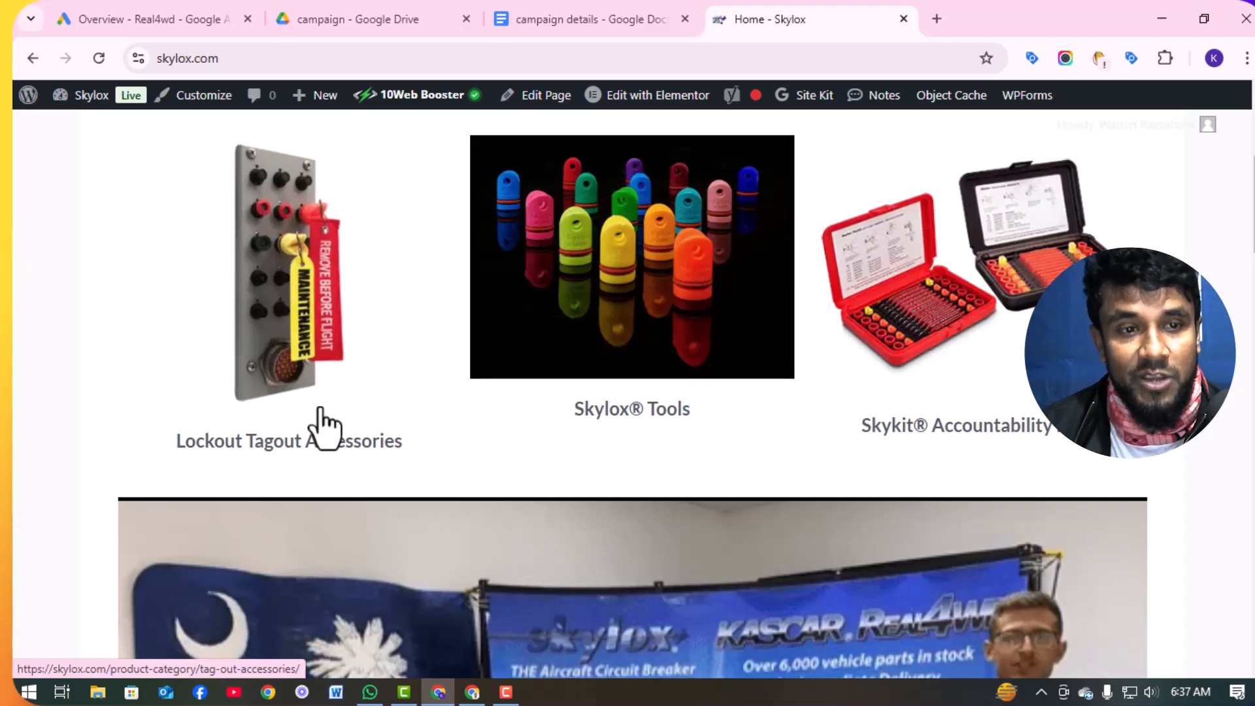
pyautogui.scroll(1, 323, 426)
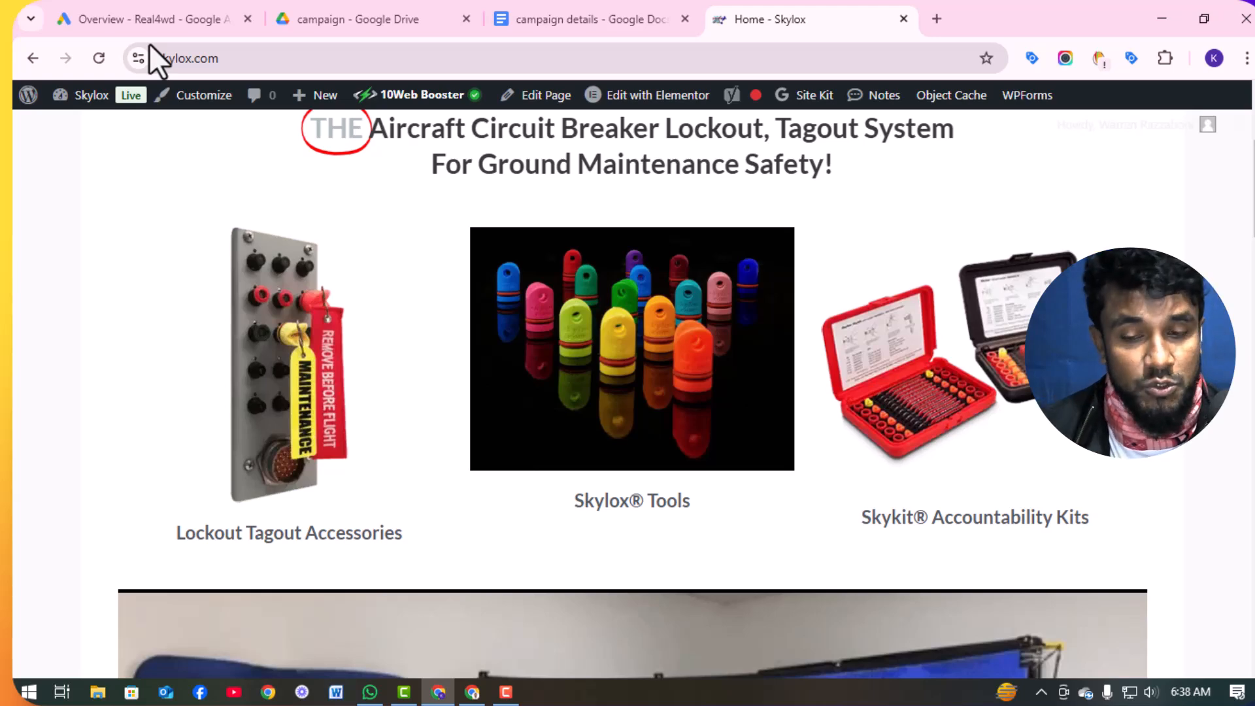
pyautogui.click(168, 13)
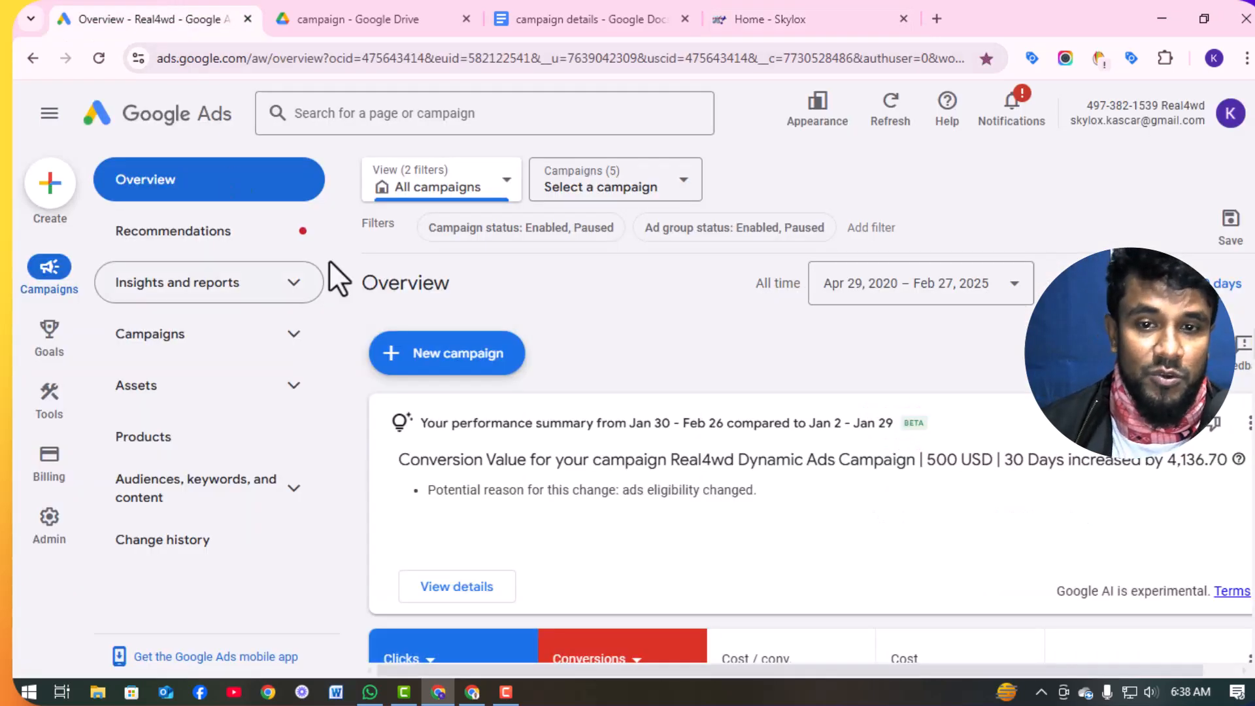
# Step: Start a new campaign with Sales as the objective and confirm its conversion goals
pyautogui.click(489, 356)
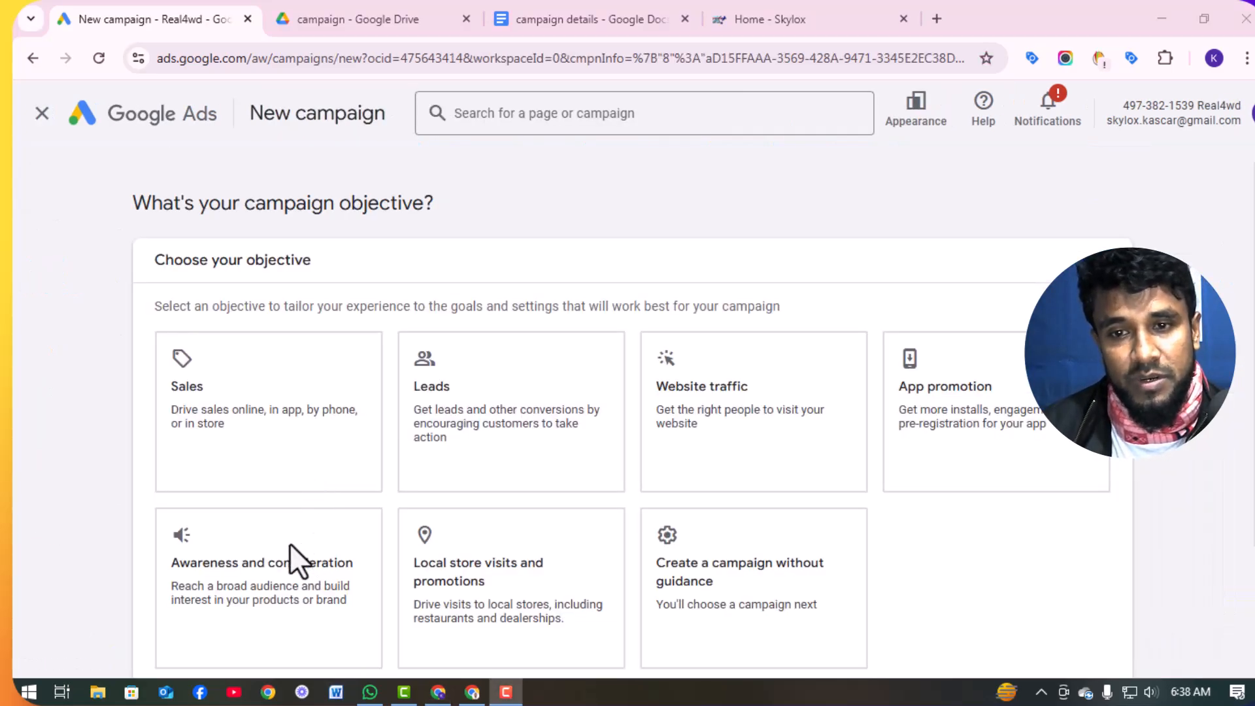
pyautogui.click(259, 353)
pyautogui.scroll(-2, 268, 314)
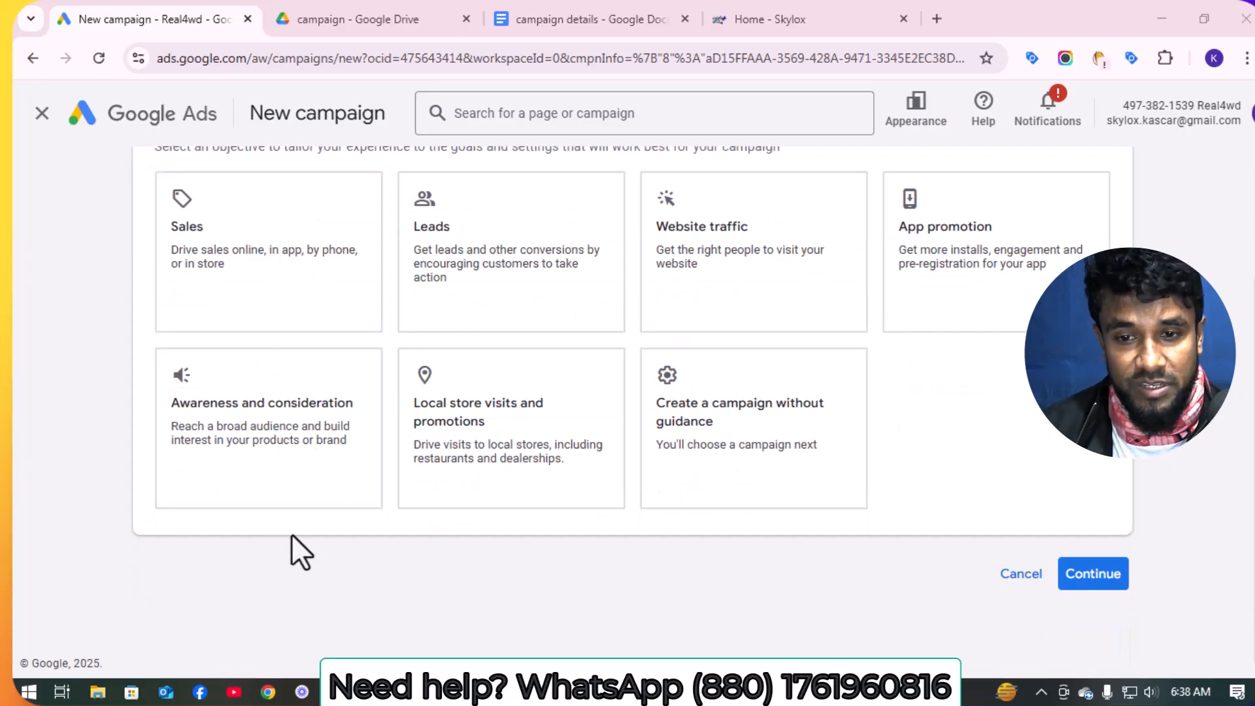
pyautogui.click(233, 281)
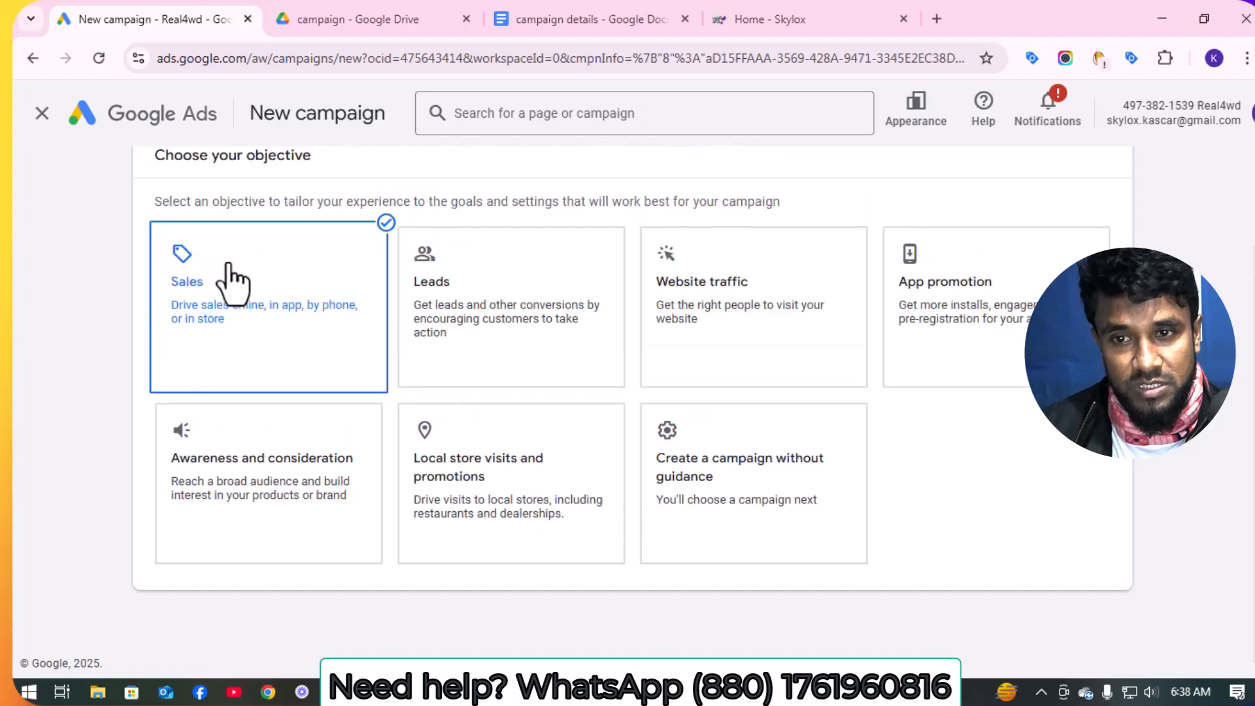
pyautogui.scroll(-8, 235, 280)
pyautogui.scroll(-2, 281, 353)
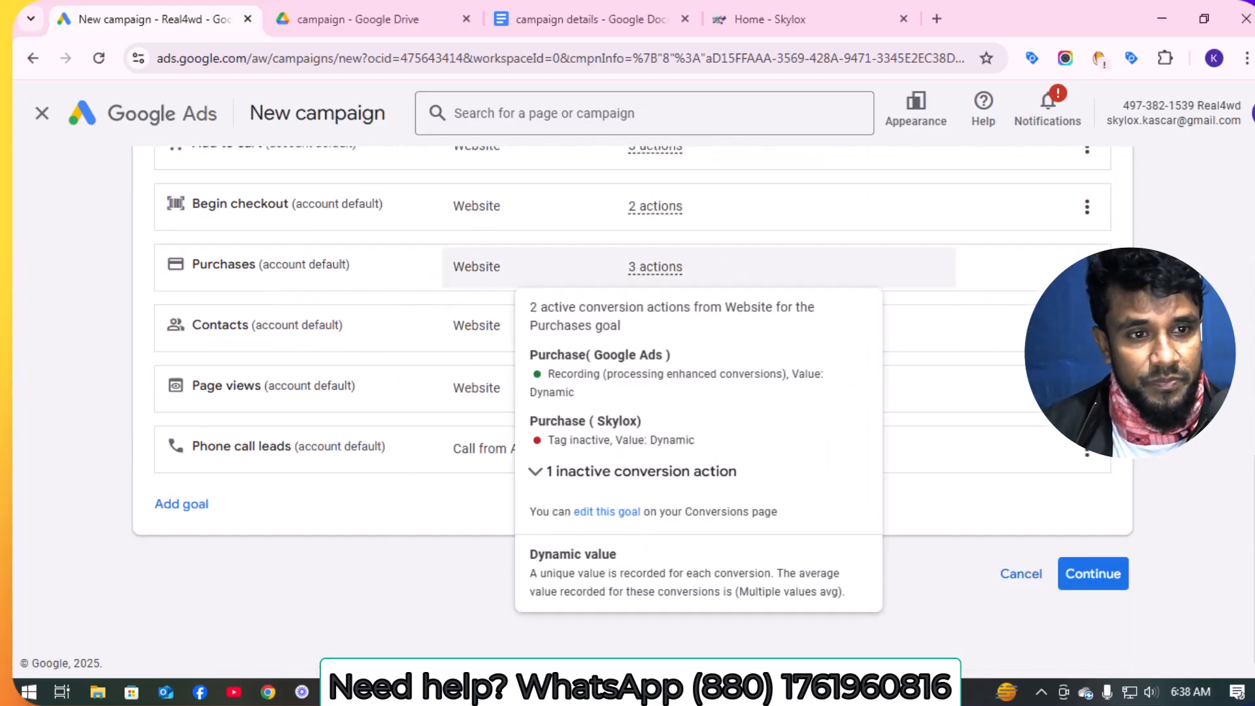
pyautogui.click(1095, 579)
# Step: Choose Search as the campaign type
pyautogui.scroll(-3, 821, 521)
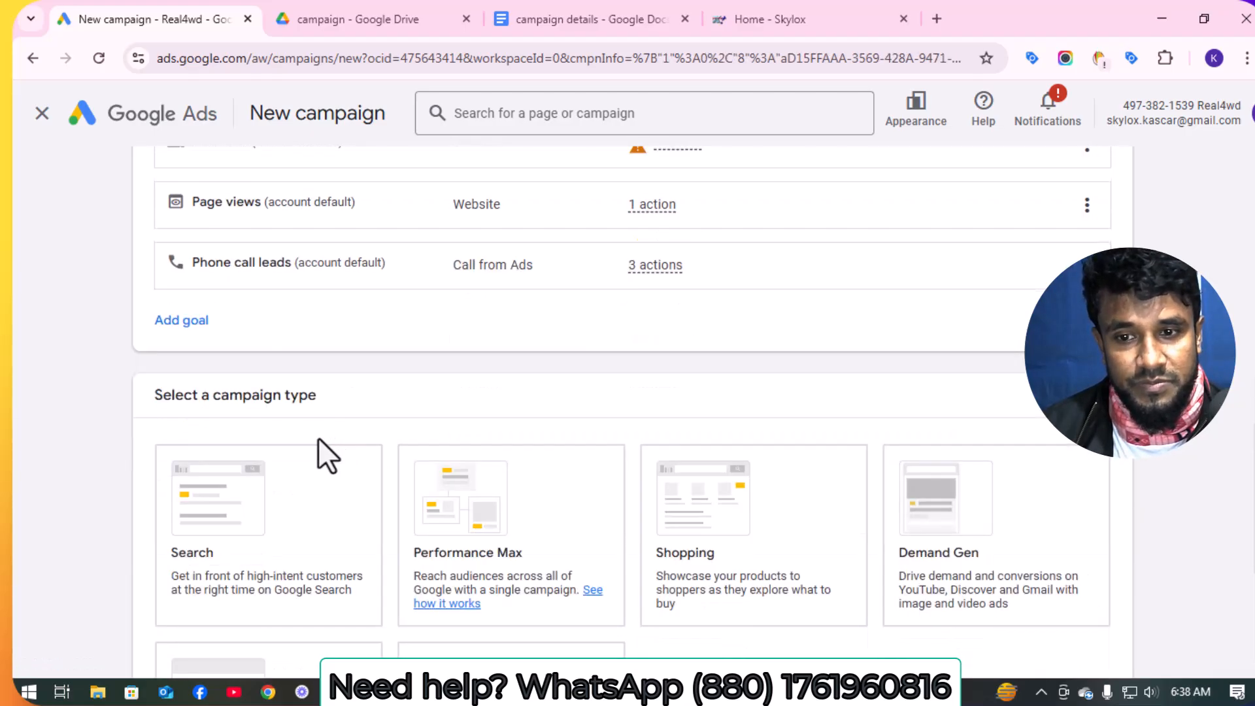
pyautogui.click(272, 483)
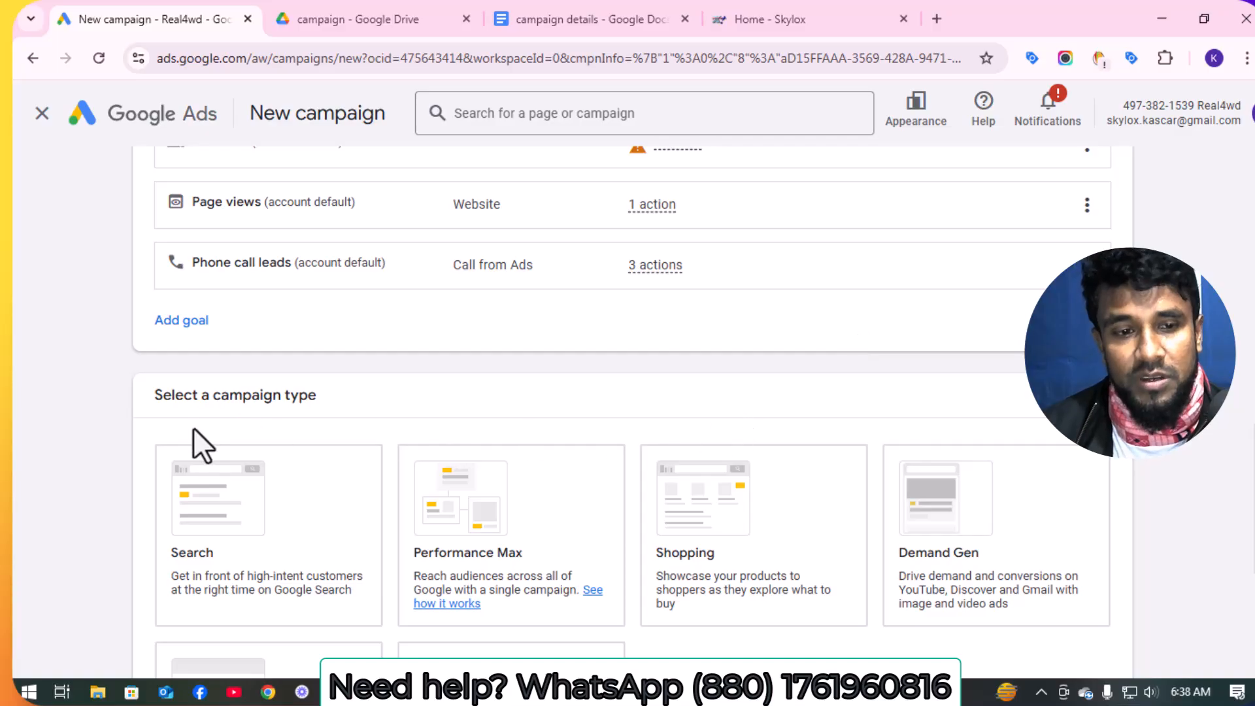
pyautogui.click(345, 518)
pyautogui.scroll(-4, 322, 449)
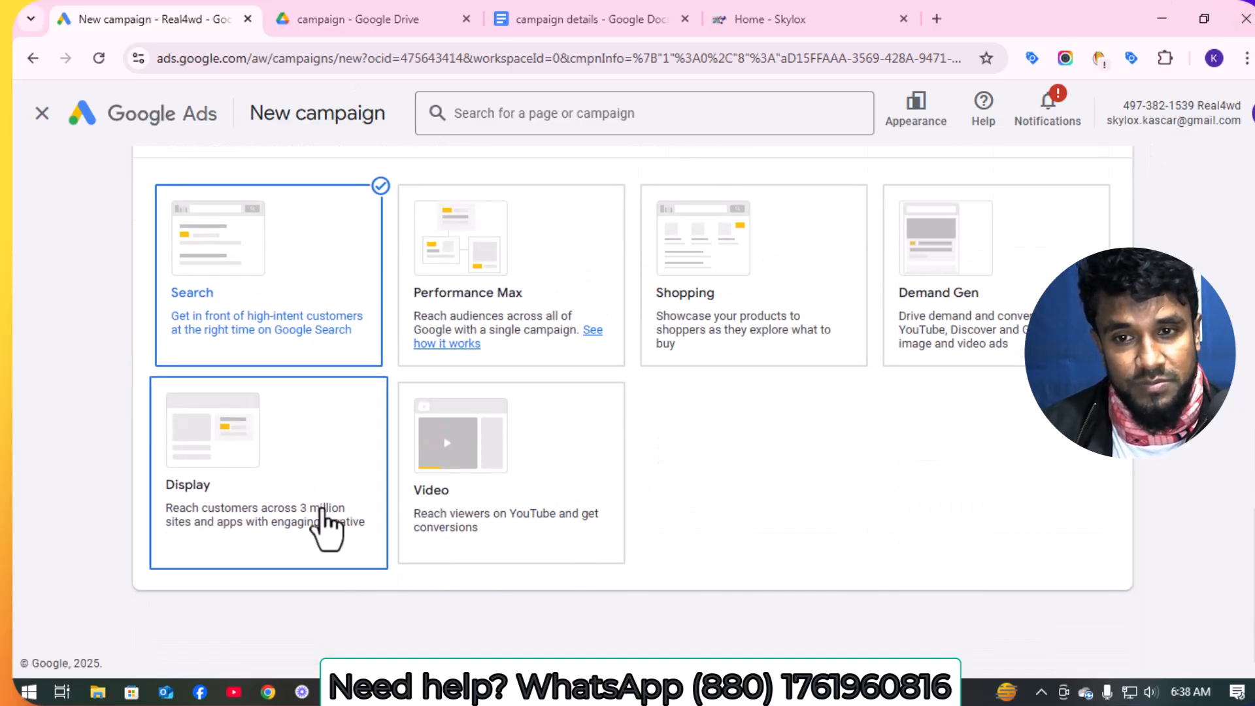
pyautogui.click(347, 369)
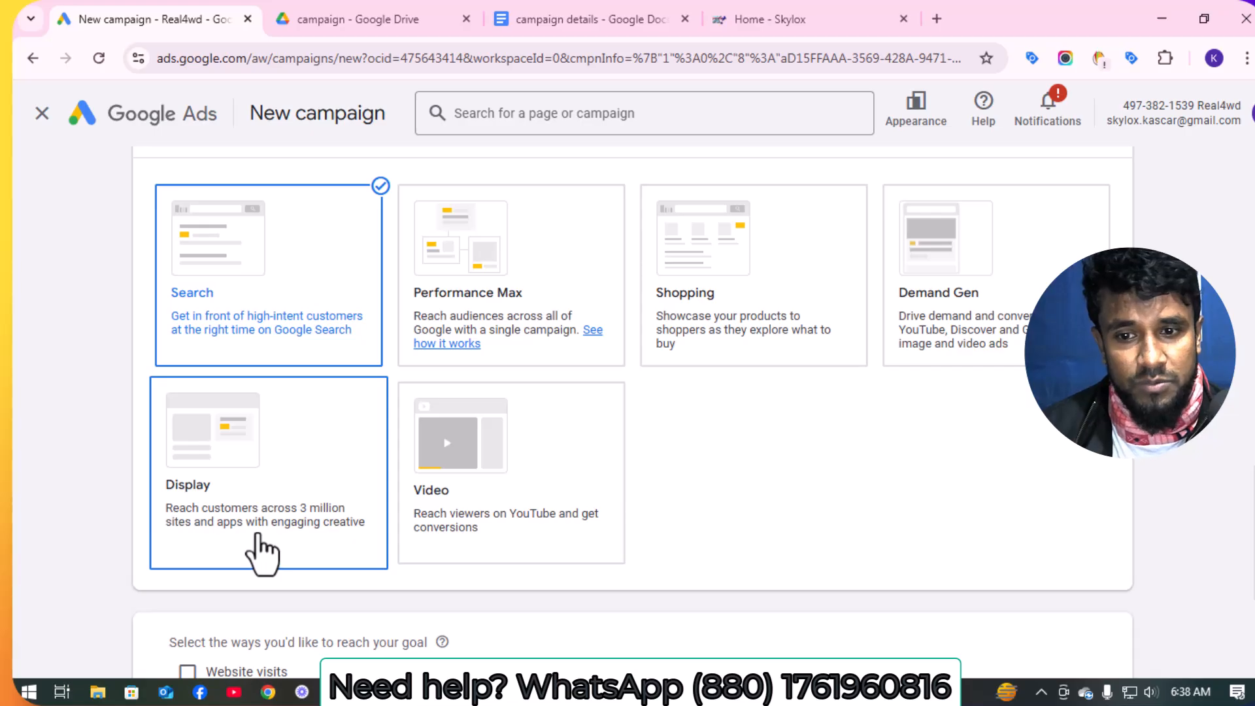
# Step: Tick Website visits and copy the Skylox site address from its tab
pyautogui.scroll(-3, 261, 554)
pyautogui.click(187, 488)
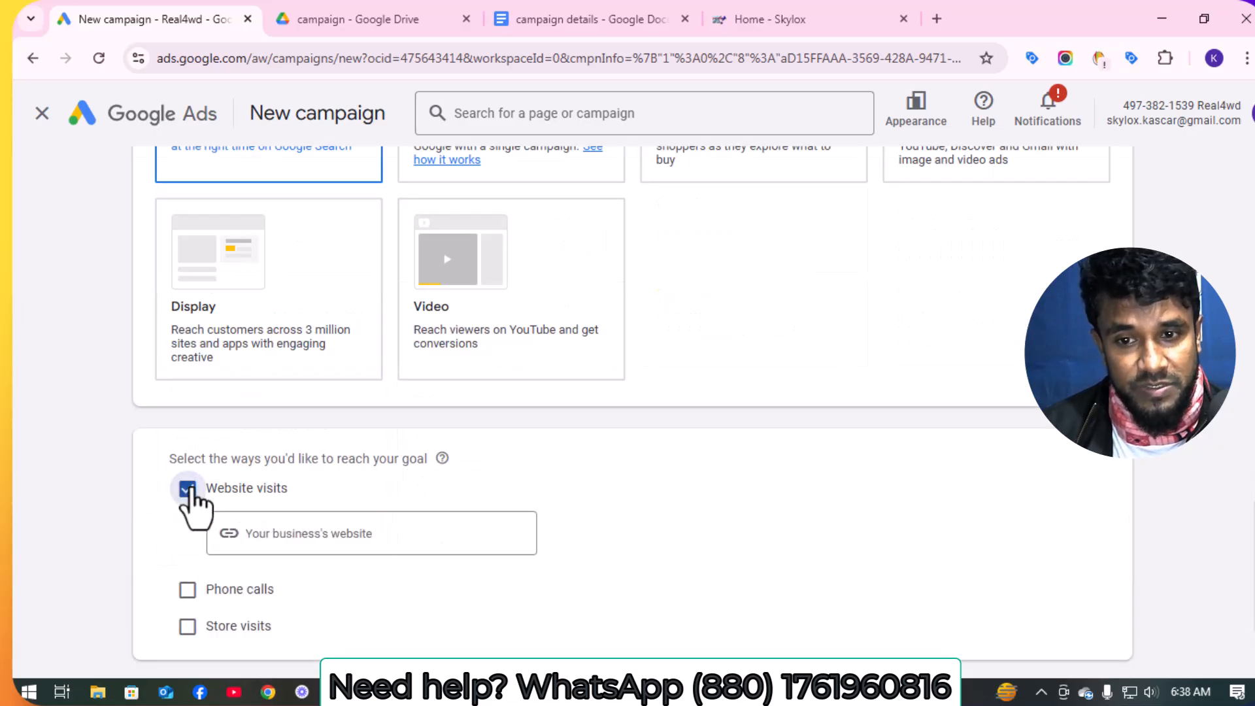
pyautogui.click(376, 533)
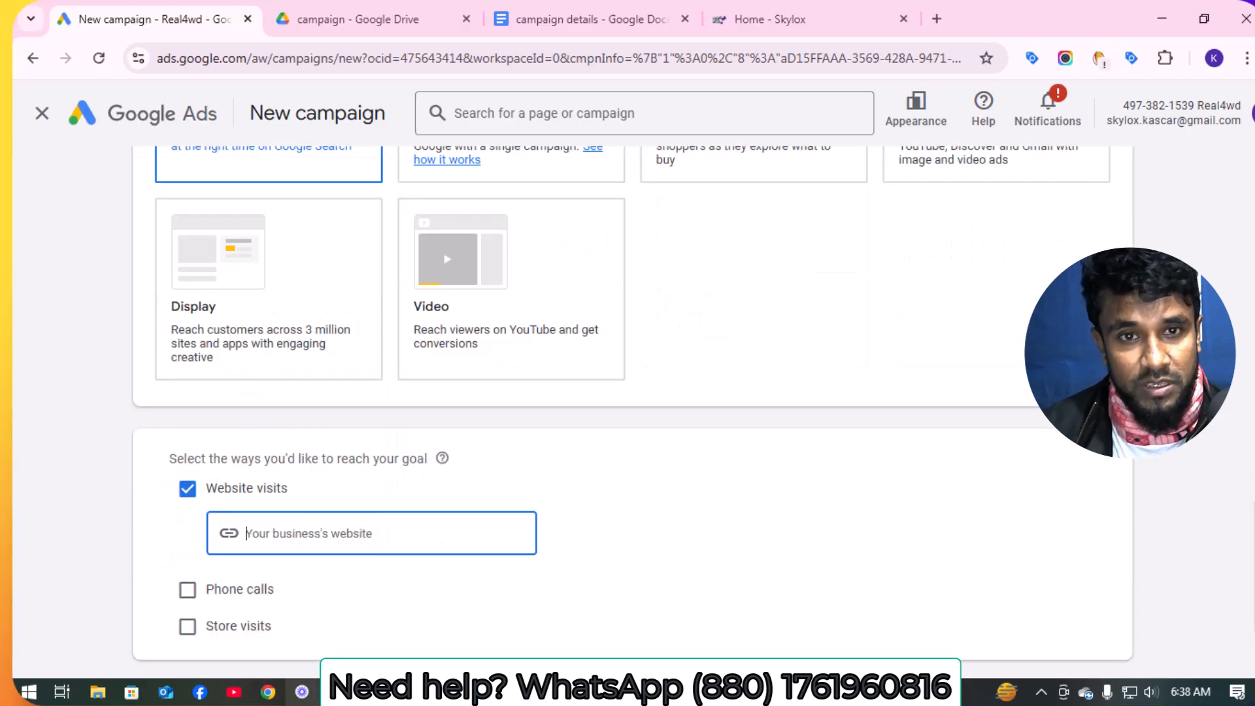
pyautogui.click(853, 5)
pyautogui.click(196, 57)
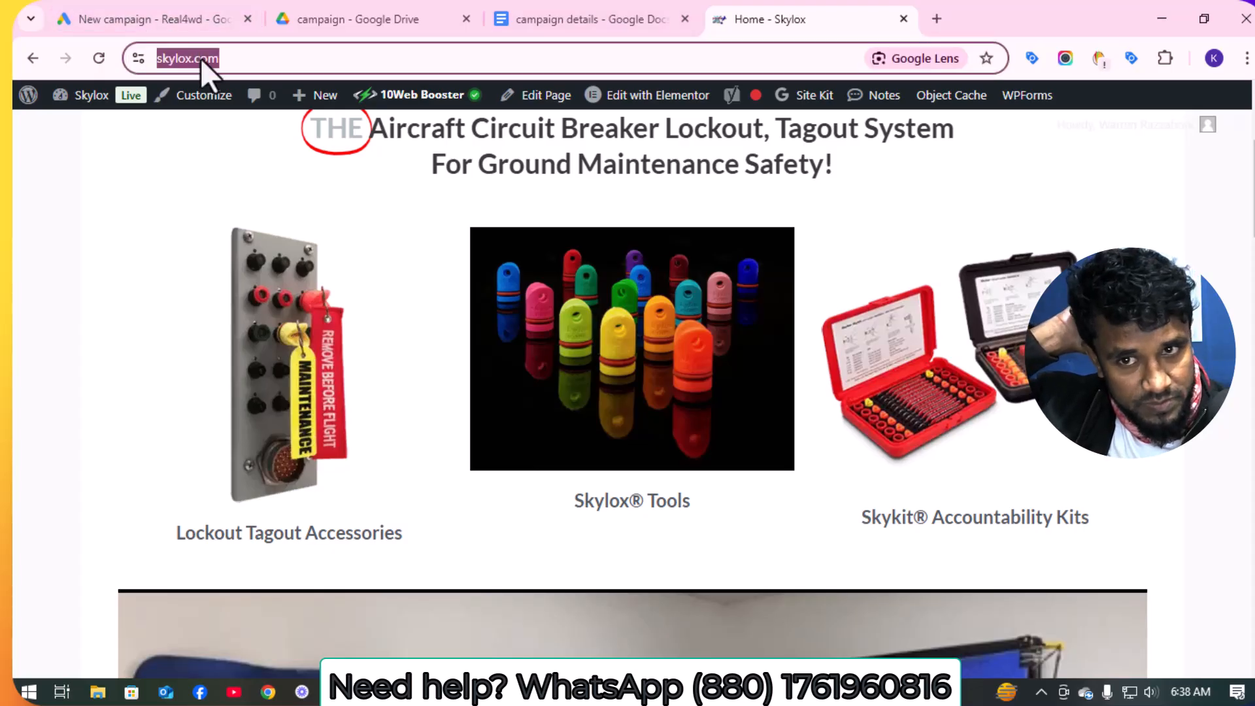
pyautogui.rightClick(200, 57)
pyautogui.click(265, 223)
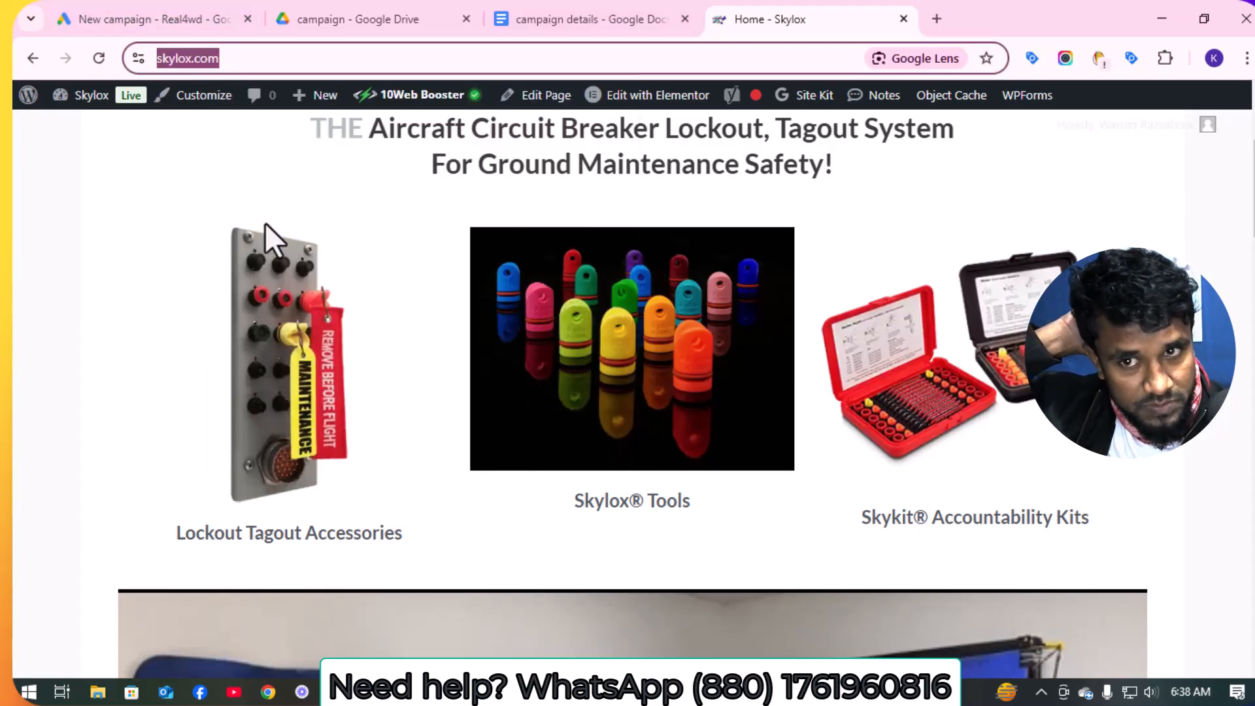
pyautogui.click(150, 3)
pyautogui.click(323, 527)
pyautogui.rightClick(323, 529)
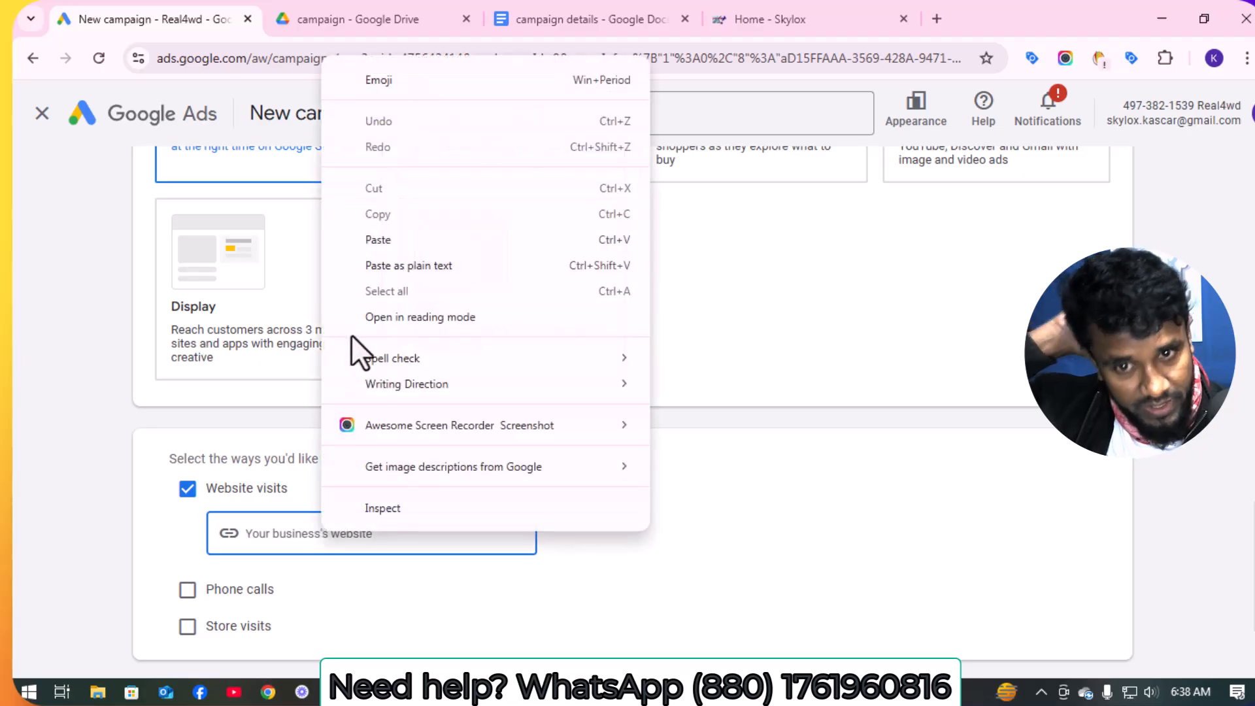
pyautogui.click(399, 243)
pyautogui.scroll(-3, 359, 442)
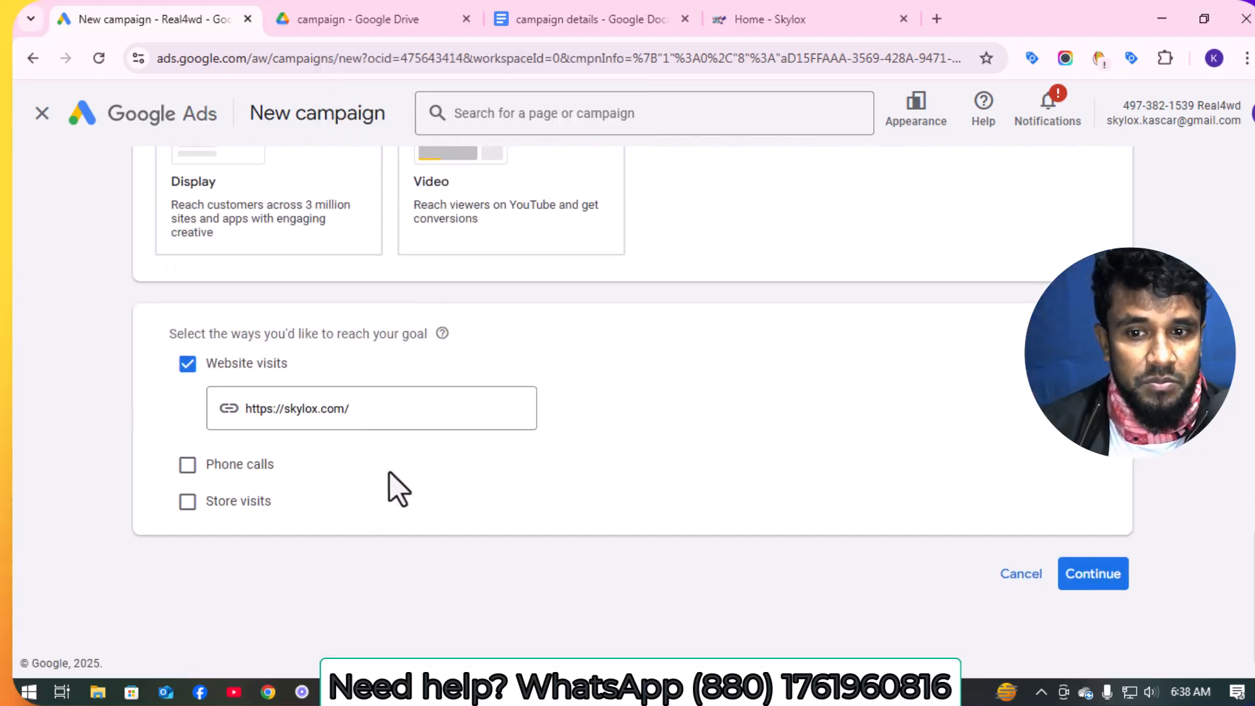
pyautogui.click(1105, 585)
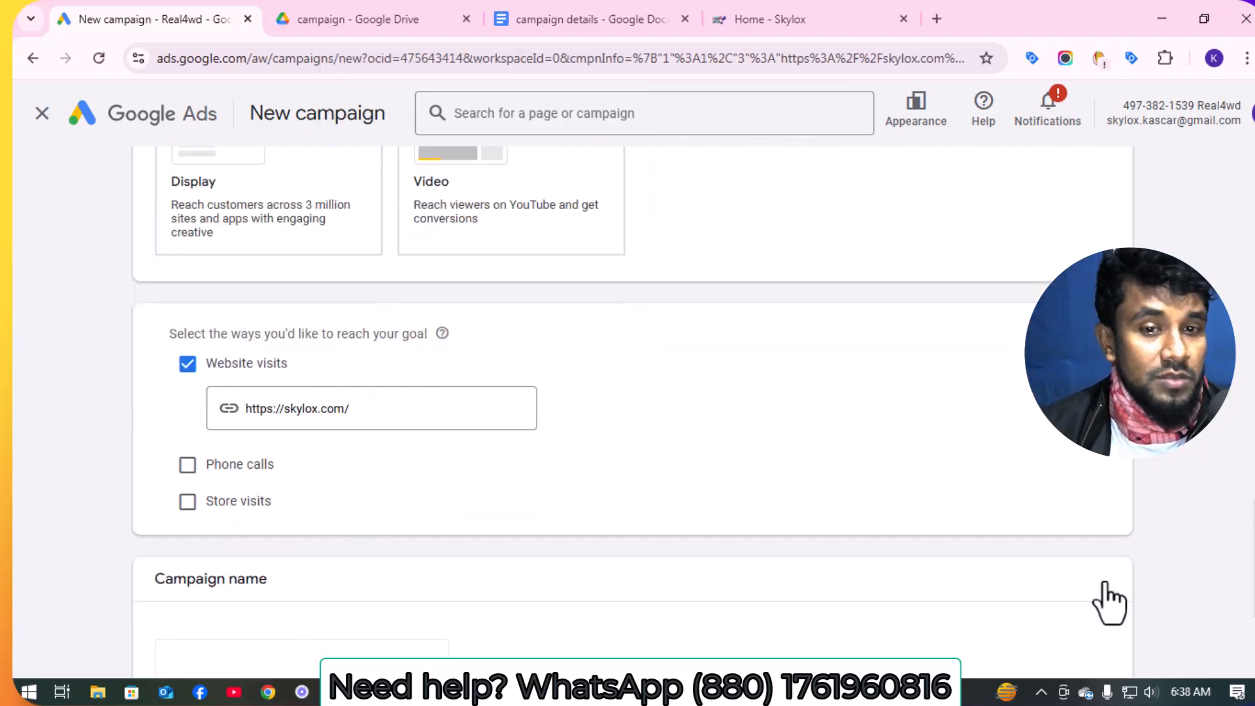
# Step: Replace the default name with 'skylox by mm 28/02/2025 ( 500 USD )' and continue
pyautogui.scroll(-3, 376, 409)
pyautogui.click(298, 455)
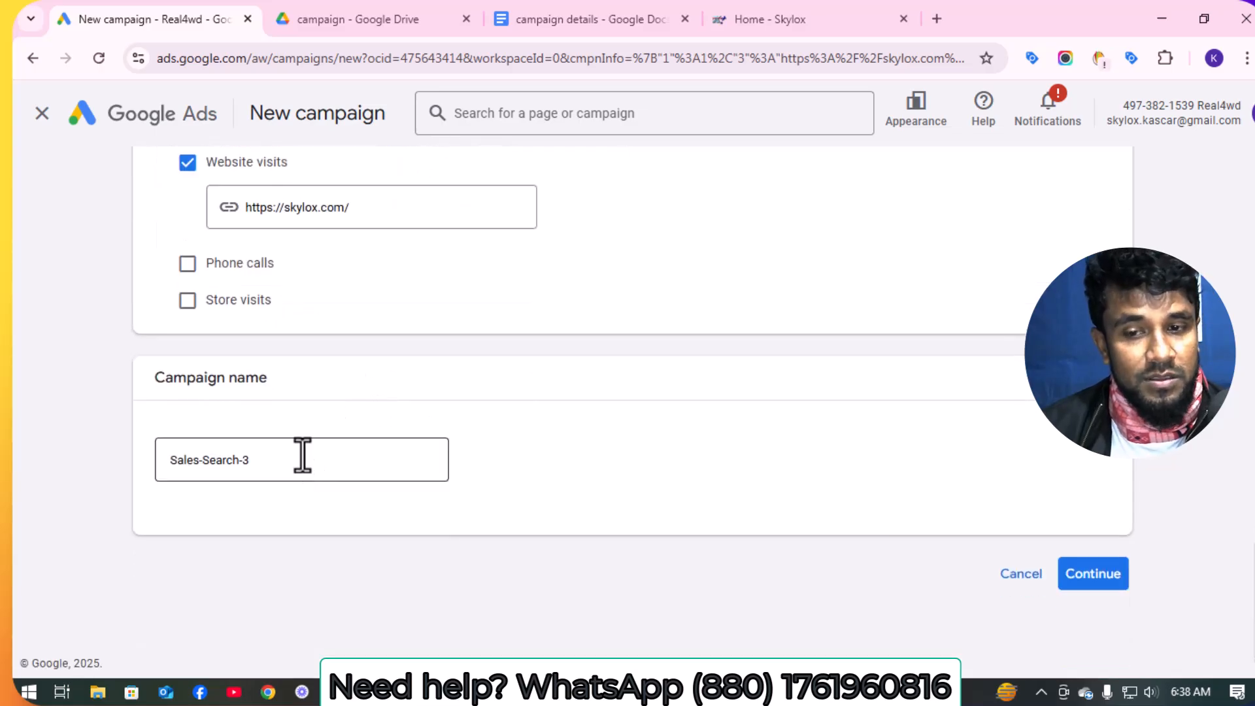
pyautogui.tripleClick(296, 456)
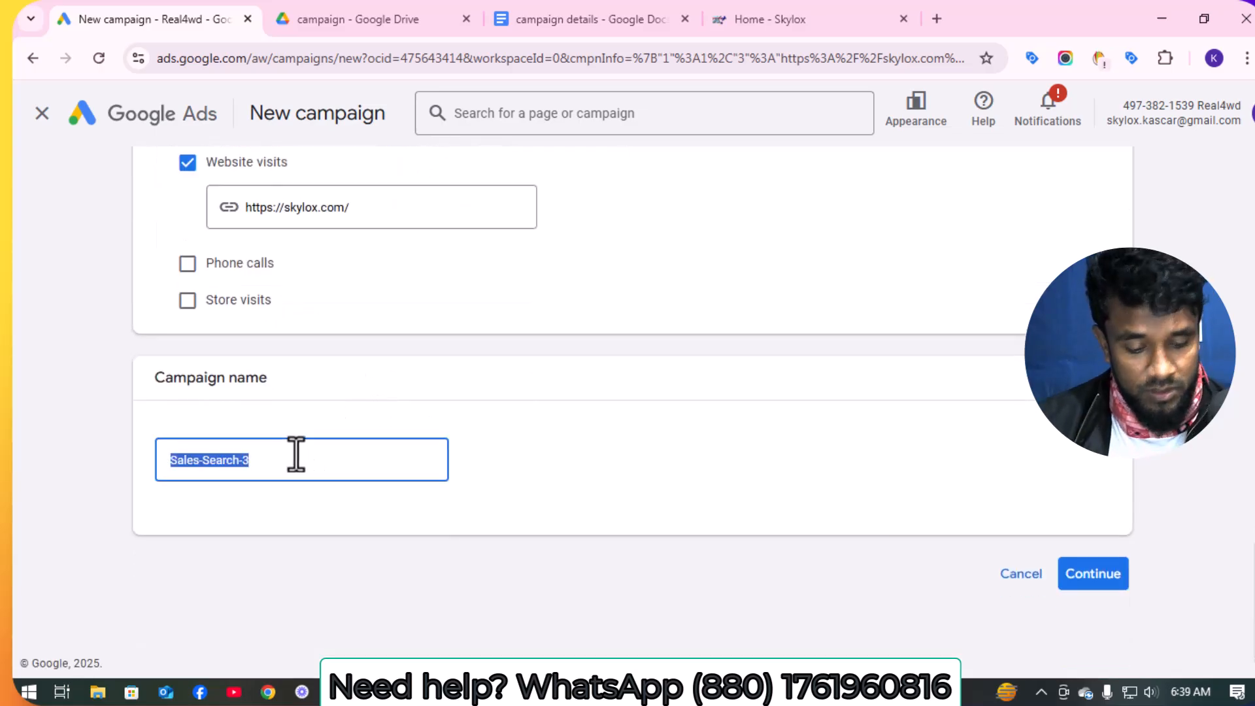
pyautogui.write('skylox by mm 0')
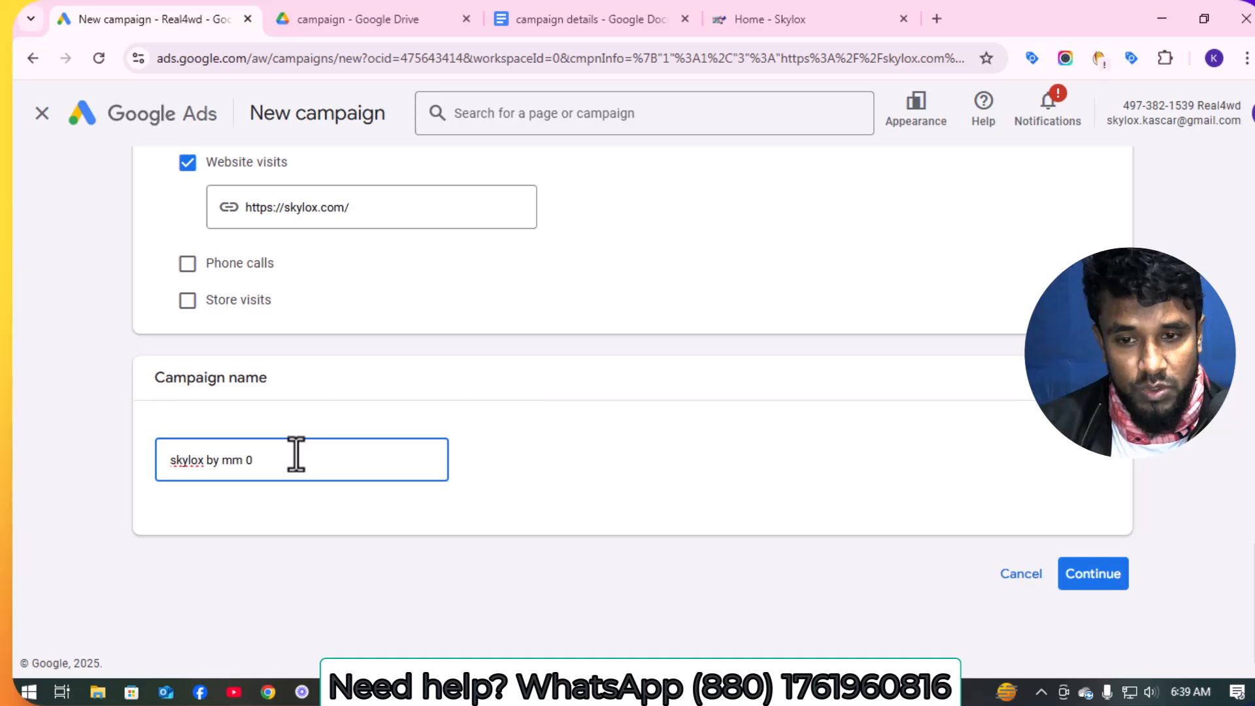
pyautogui.write('8/02/2025 { 500 USD')
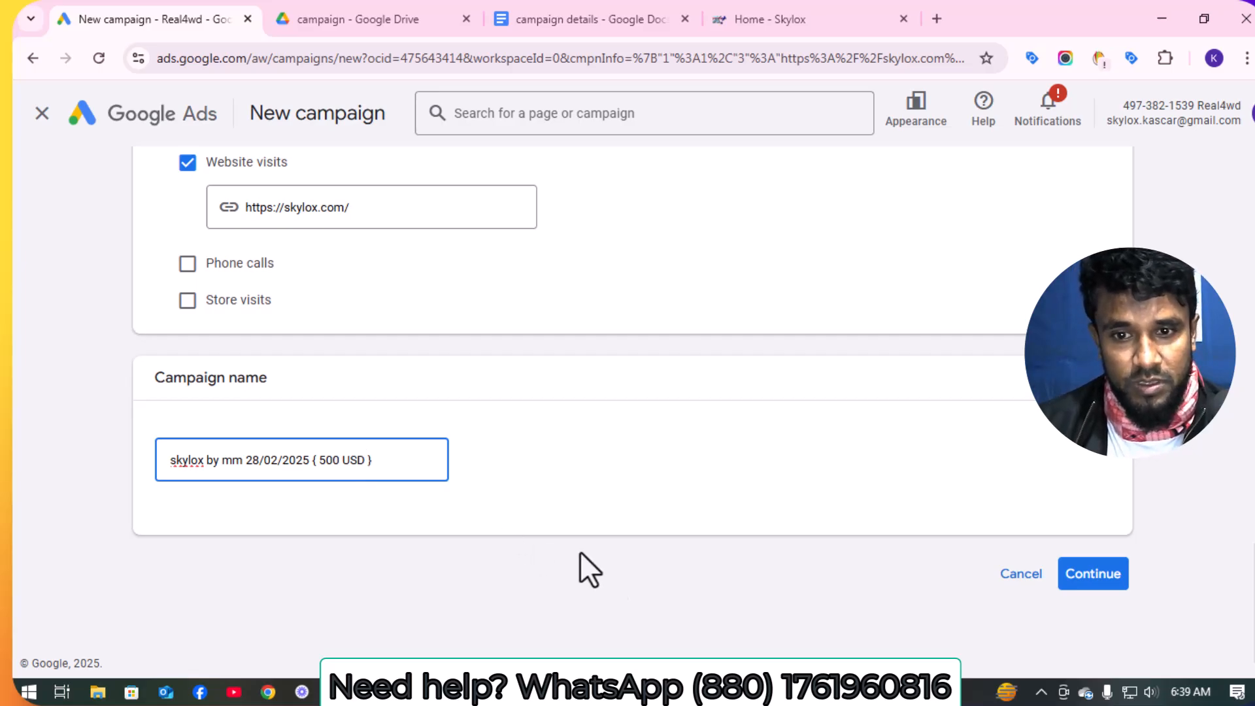
pyautogui.click(1113, 584)
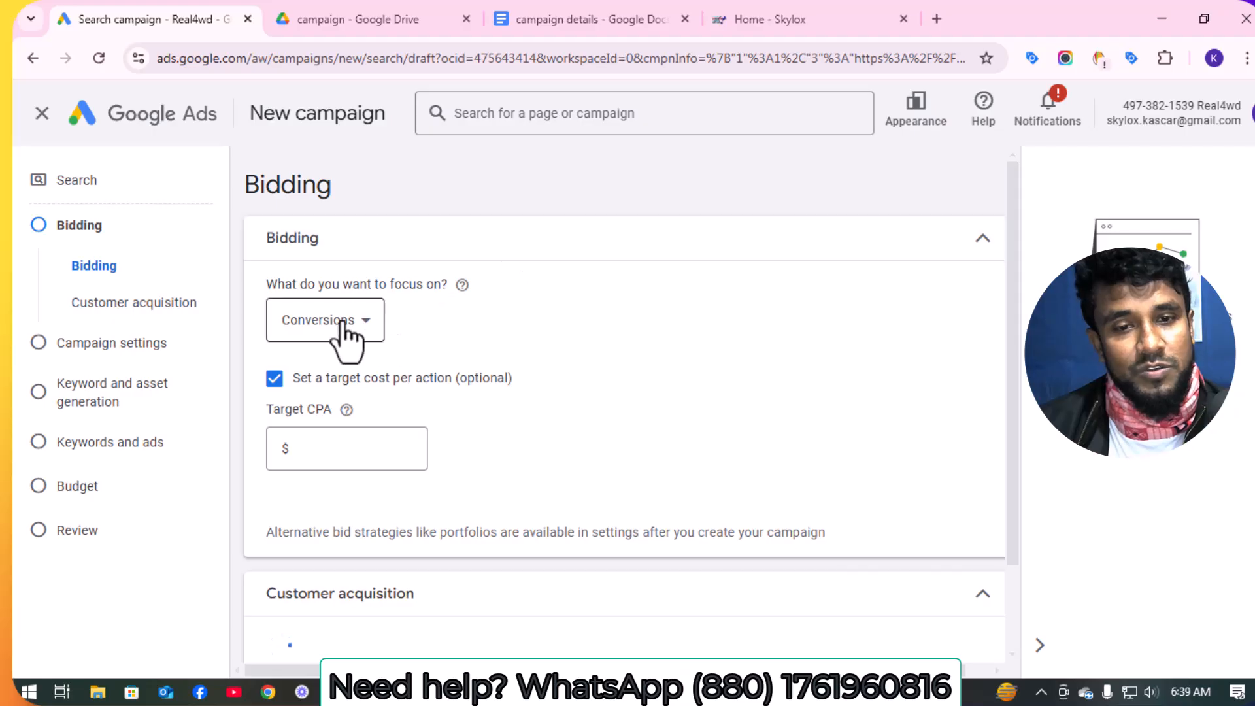
# Step: Focus bidding on Clicks with a $0.5 maximum cost-per-click limit, then proceed
pyautogui.click(315, 330)
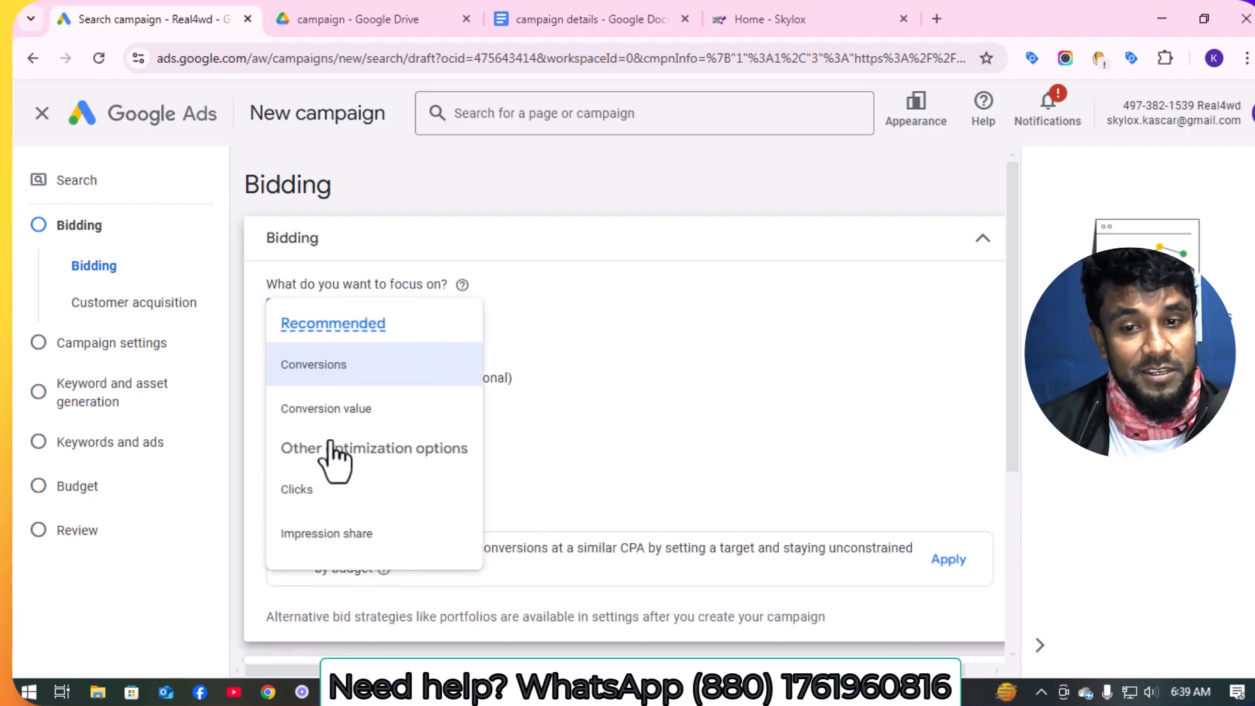
pyautogui.click(308, 497)
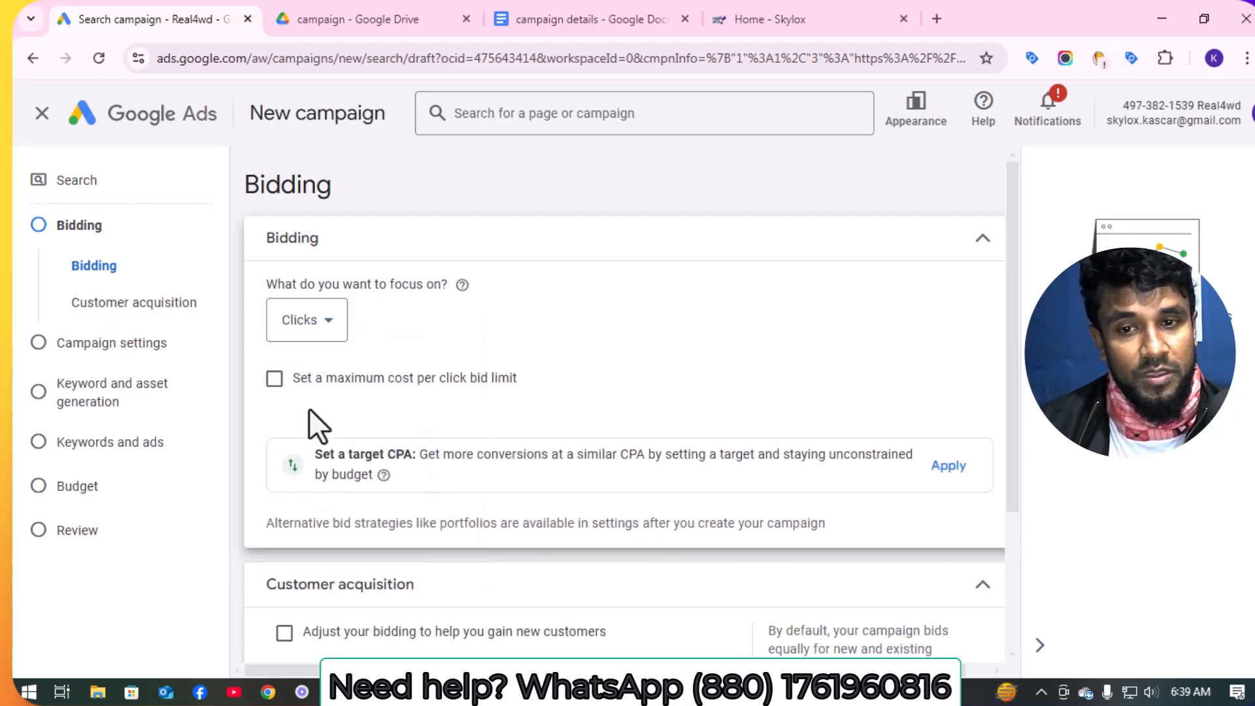
pyautogui.click(274, 379)
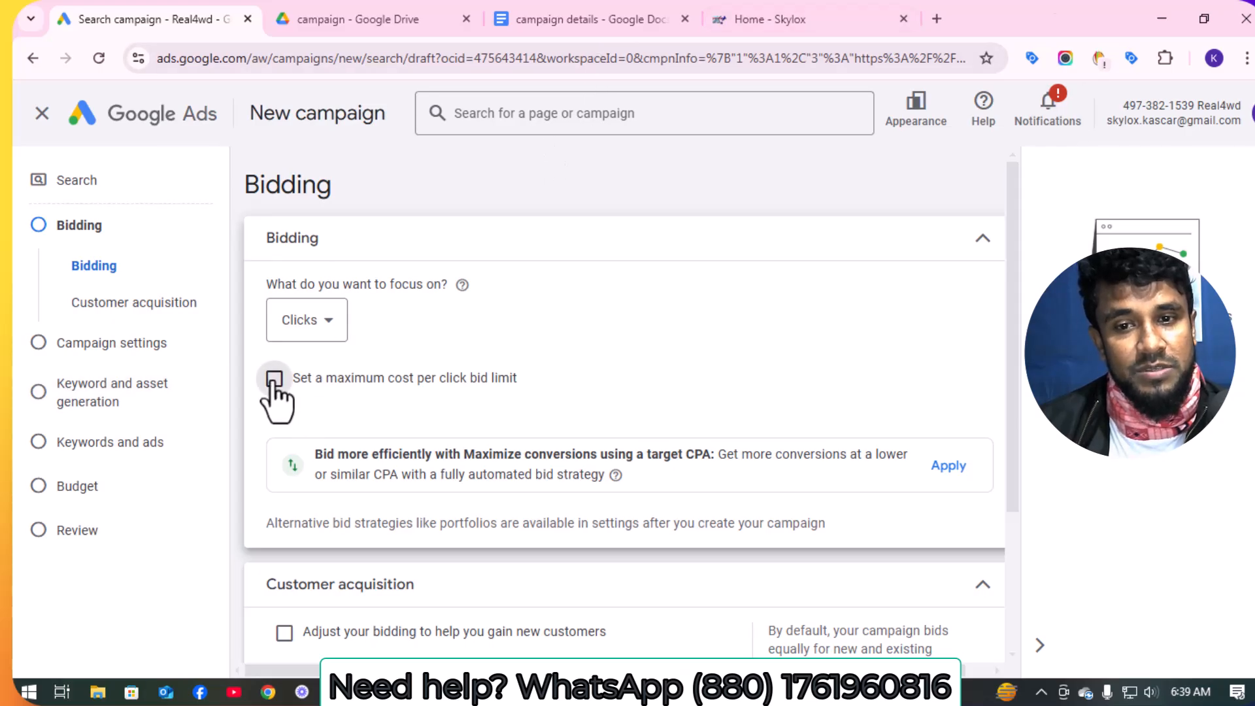
pyautogui.click(339, 450)
pyautogui.write('0')
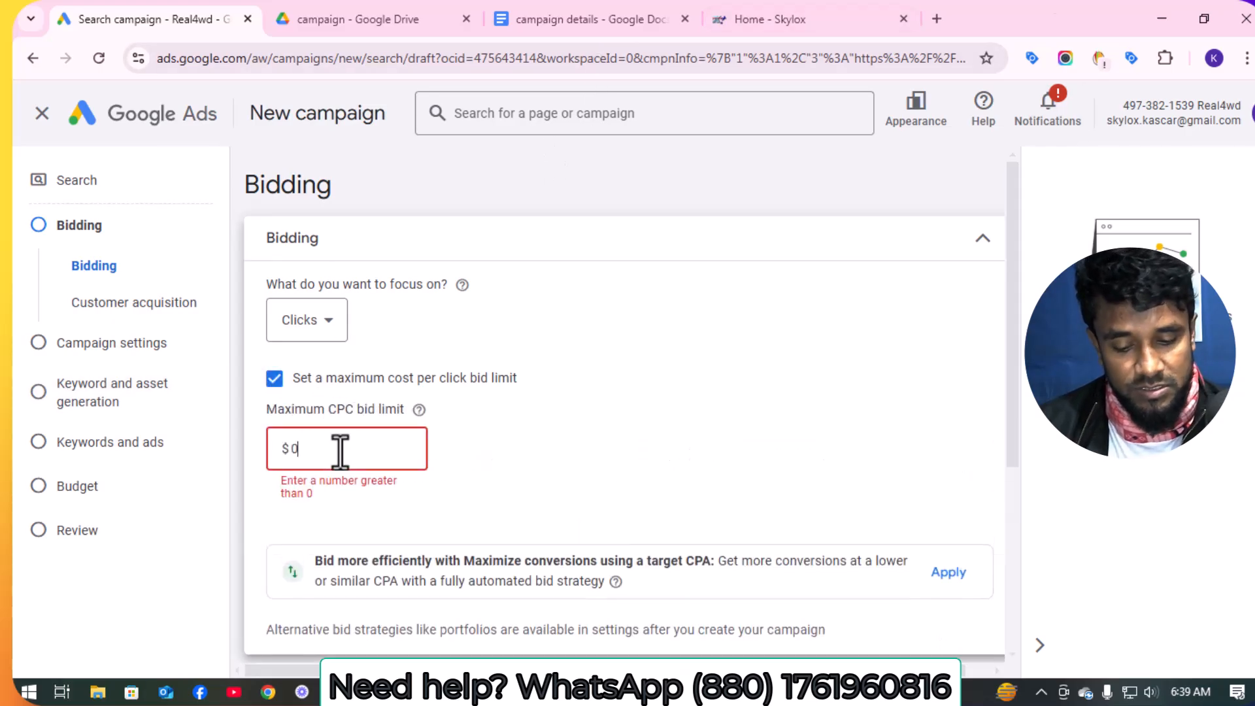
pyautogui.write('.5')
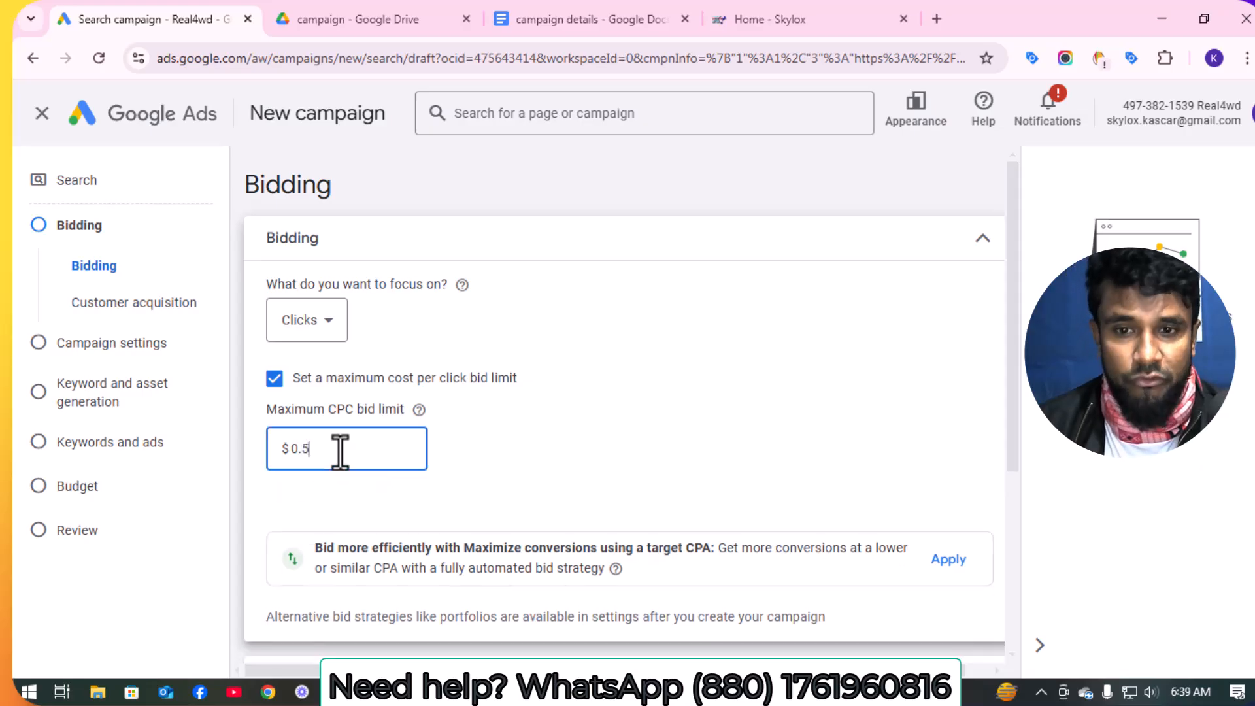
pyautogui.scroll(-5, 339, 450)
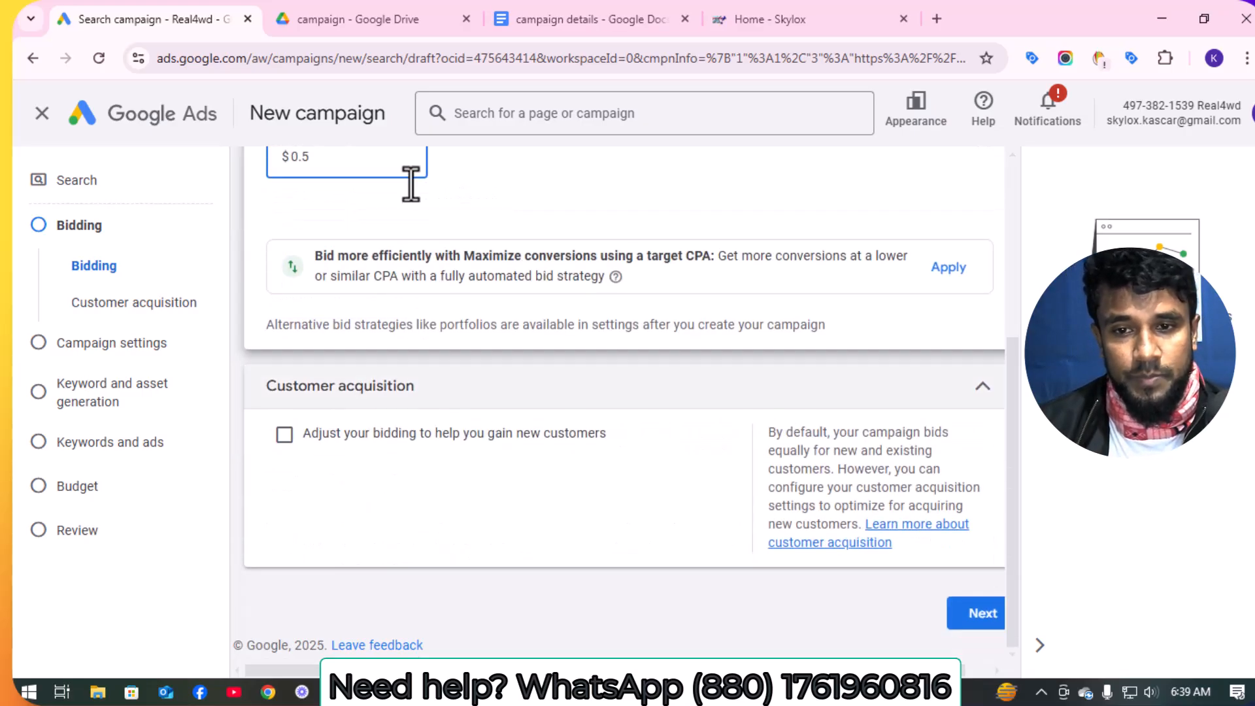
pyautogui.click(981, 621)
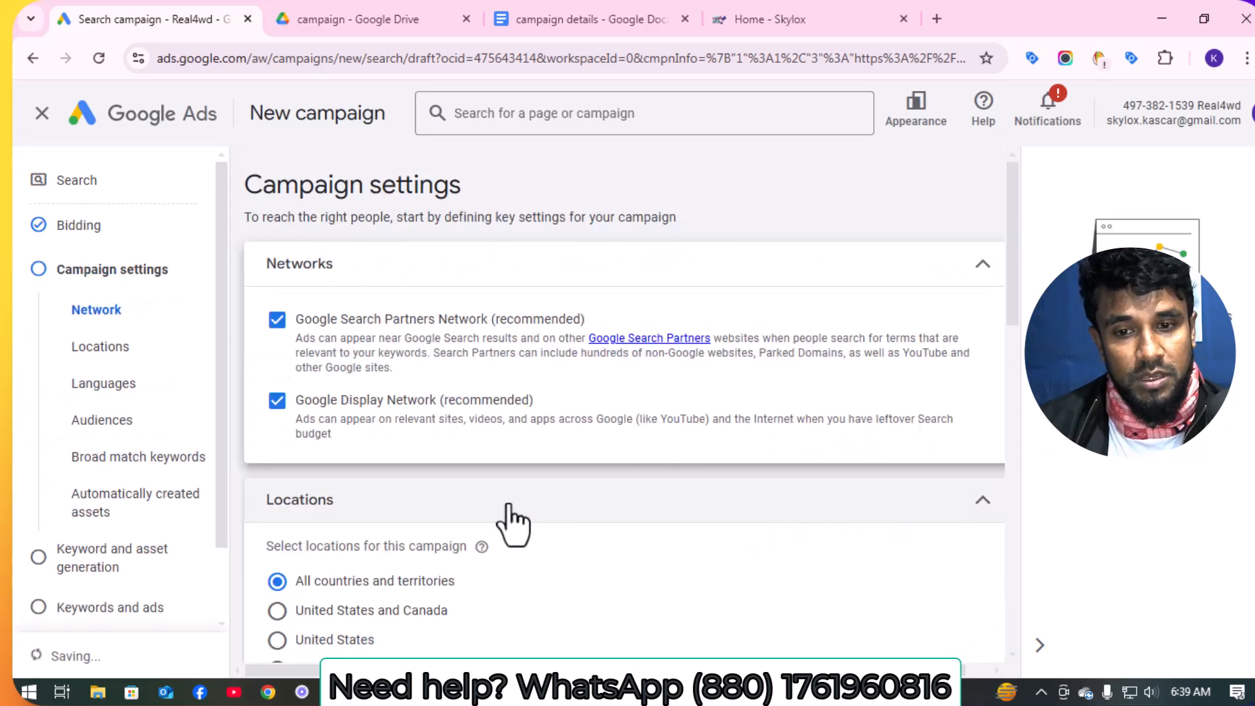
# Step: Keep the default network, location and language settings, then skip automatic keyword and asset generation
pyautogui.scroll(-3, 303, 473)
pyautogui.scroll(-2, 303, 476)
pyautogui.click(281, 433)
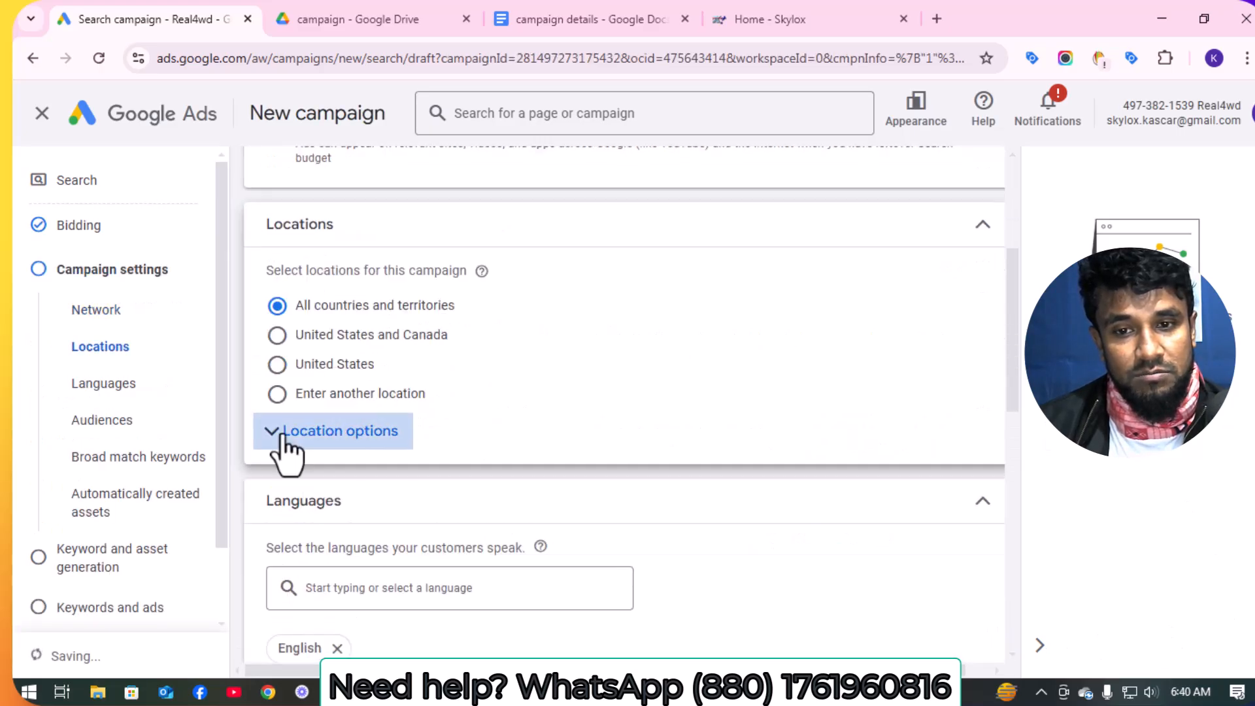
pyautogui.scroll(-10, 383, 458)
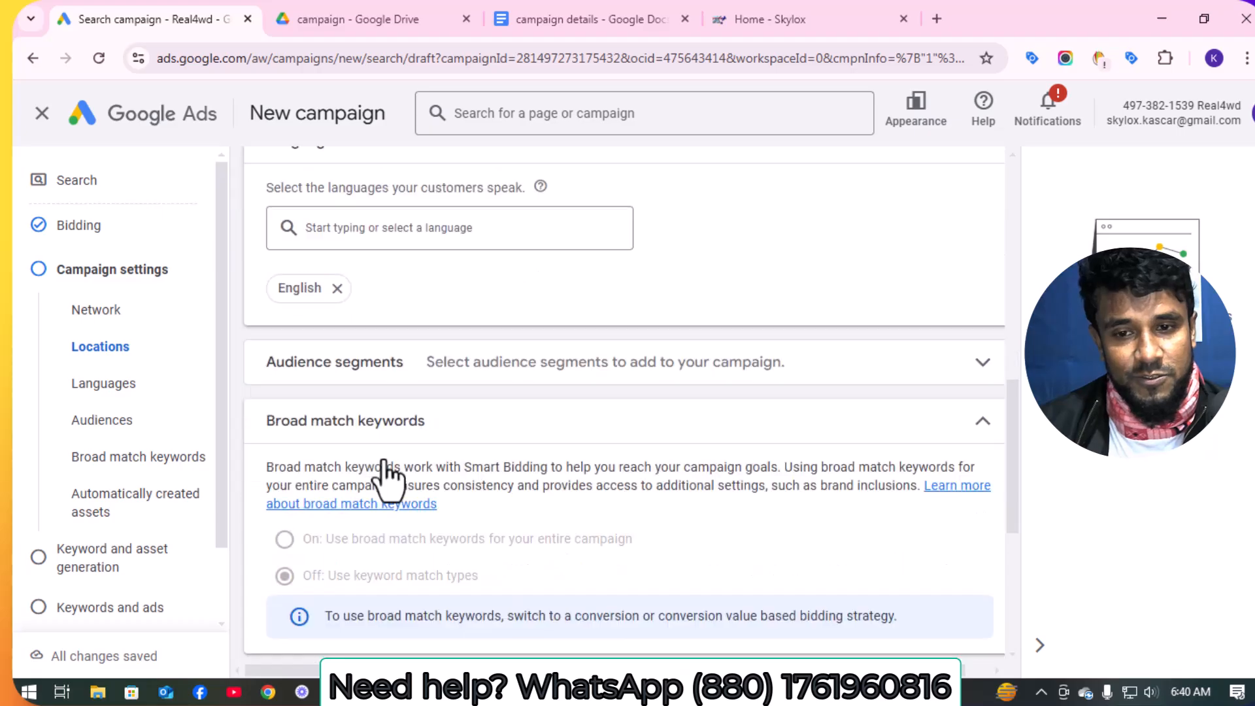
pyautogui.scroll(-3, 383, 458)
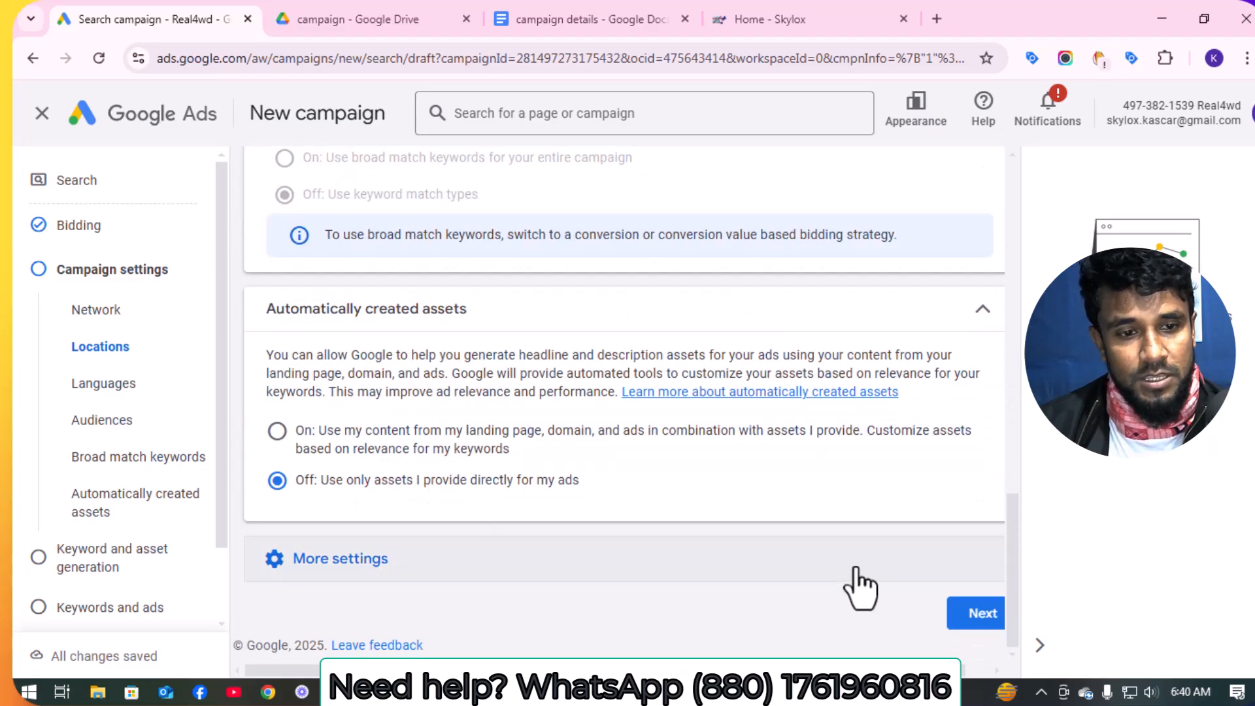
pyautogui.click(999, 624)
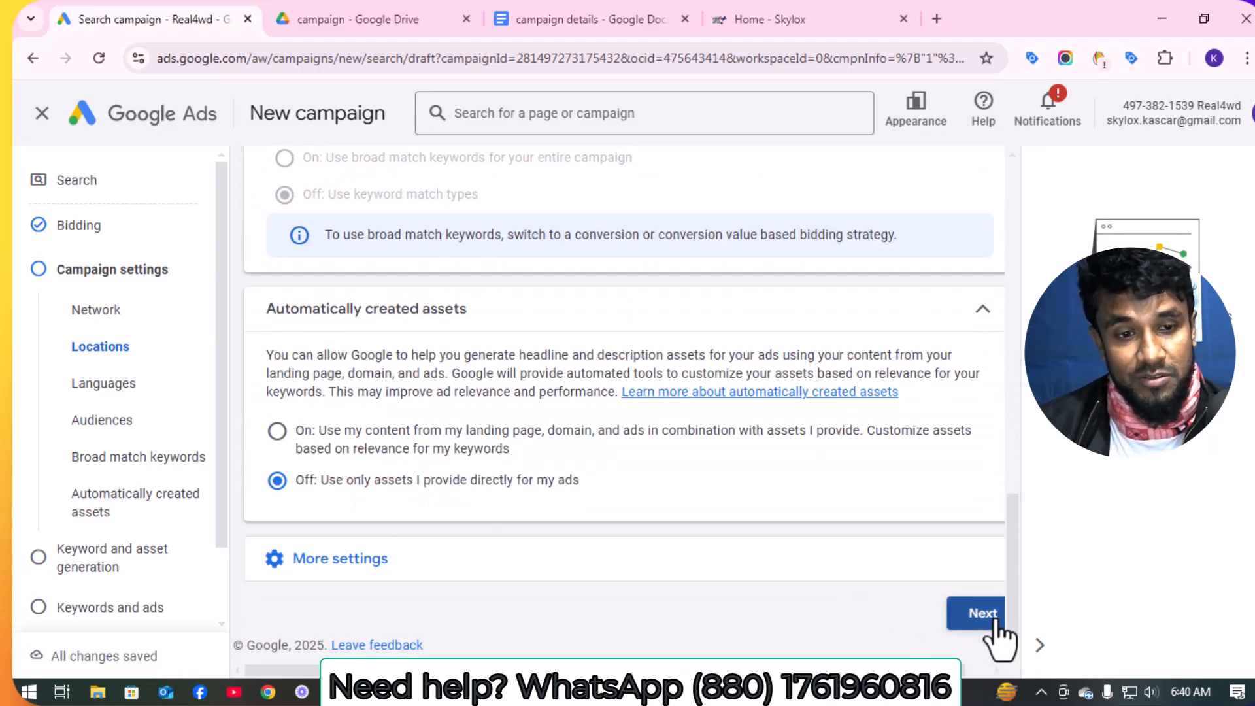
pyautogui.scroll(-3, 252, 458)
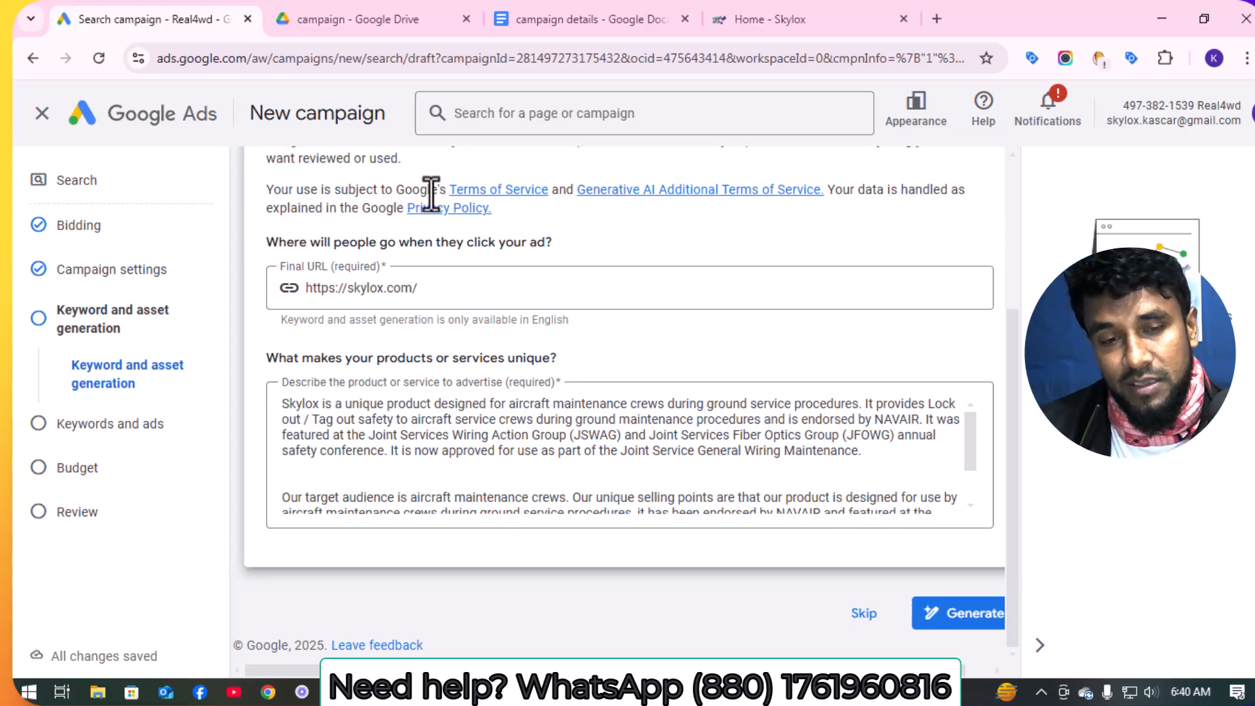
pyautogui.click(863, 614)
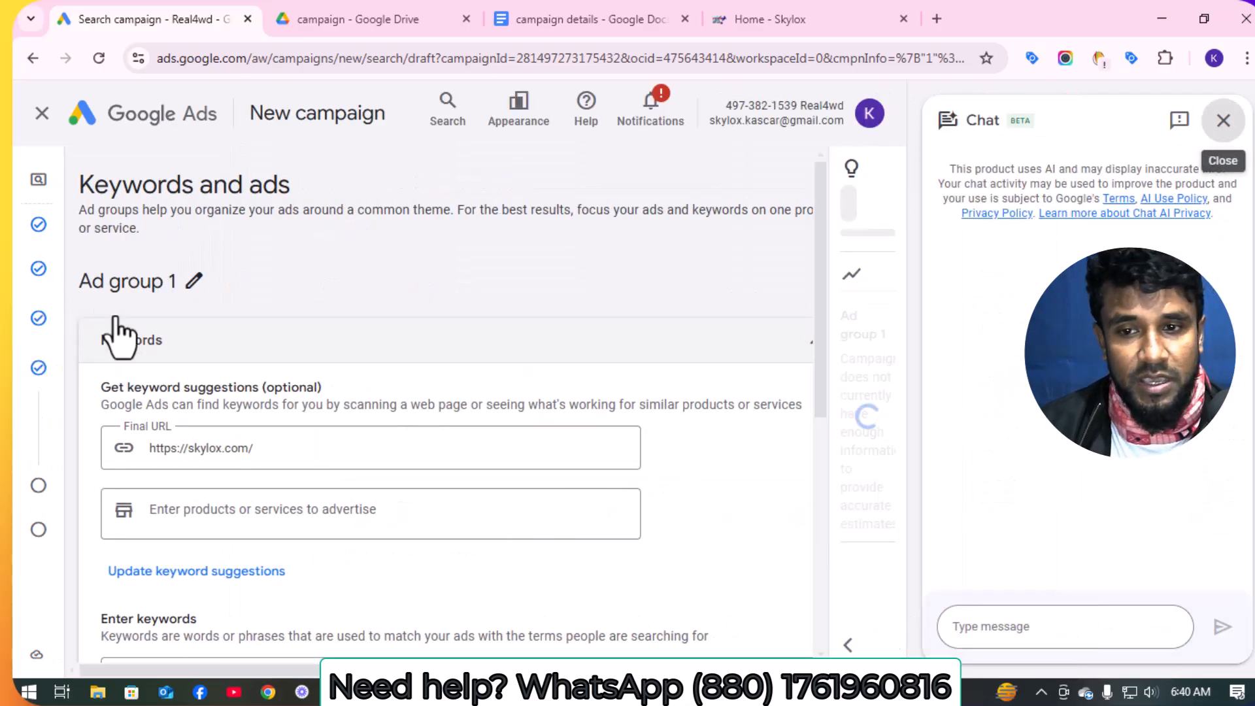
# Step: Delete the ten suggested keywords and paste in the LOTO keyword list copied from ChatGPT
pyautogui.scroll(-4, 131, 340)
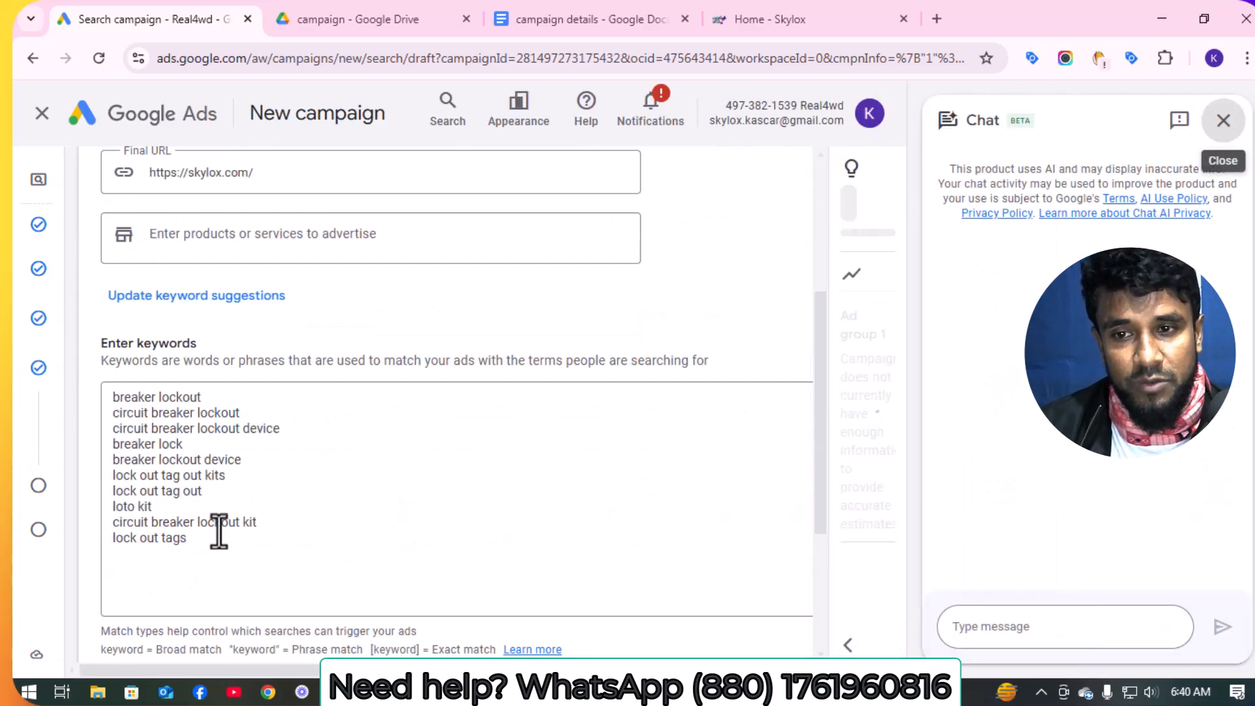
pyautogui.moveTo(216, 545); pyautogui.dragTo(77, 390)
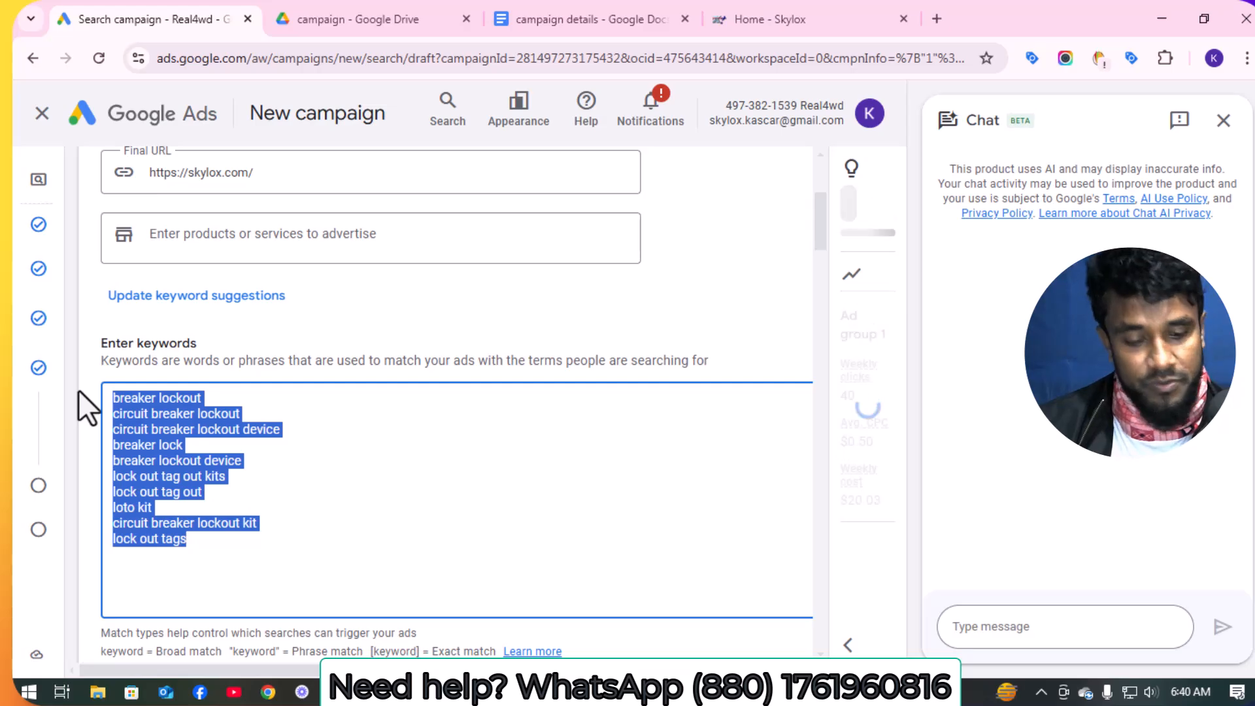
pyautogui.press('Delete')
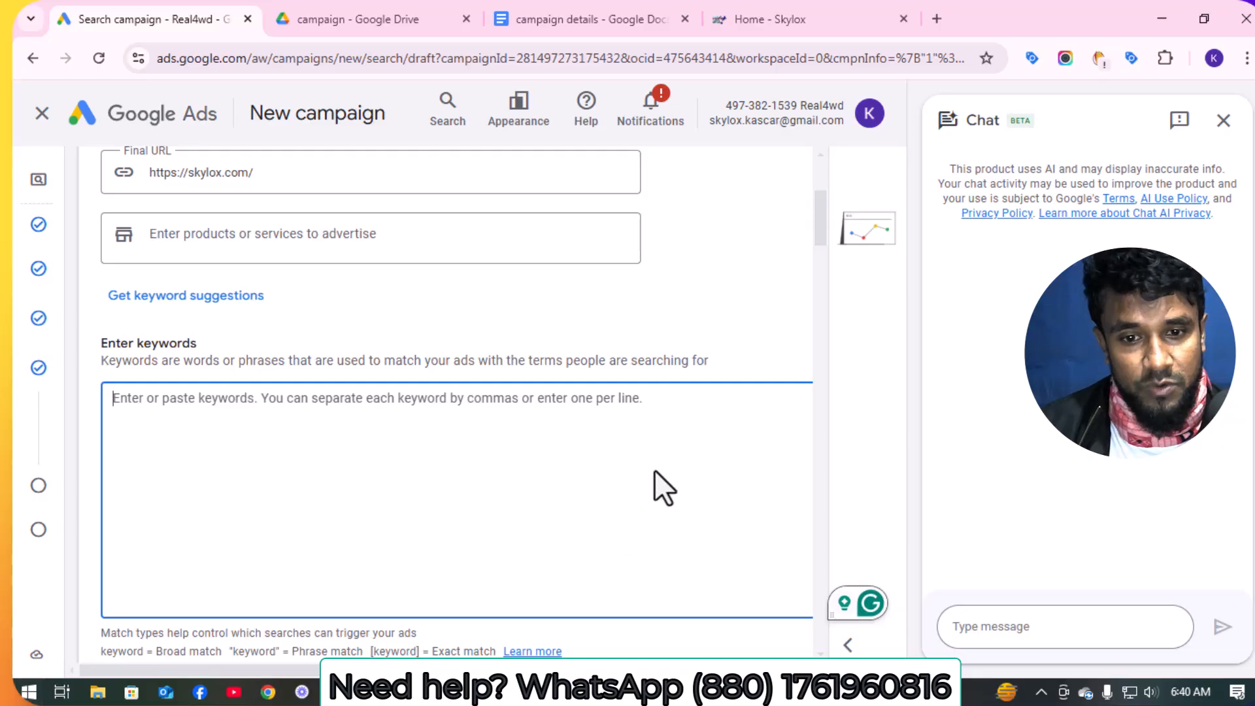
pyautogui.hotkey('alt', 'Tab')
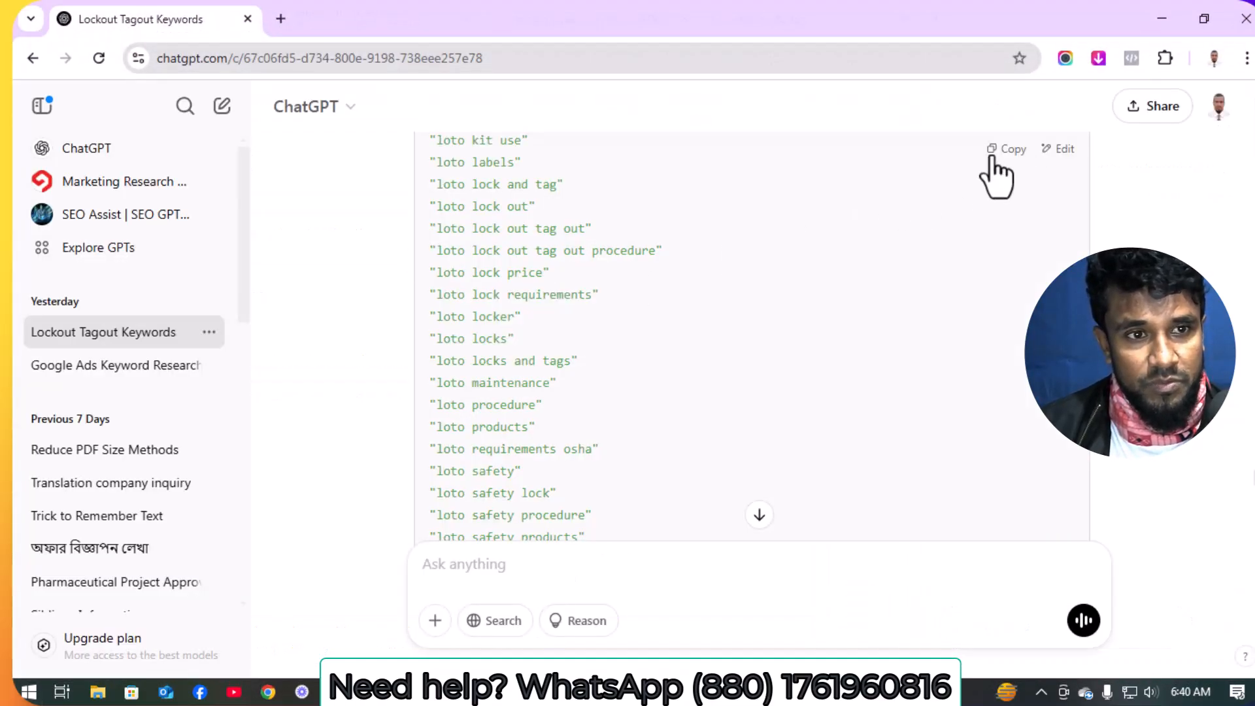
pyautogui.click(993, 156)
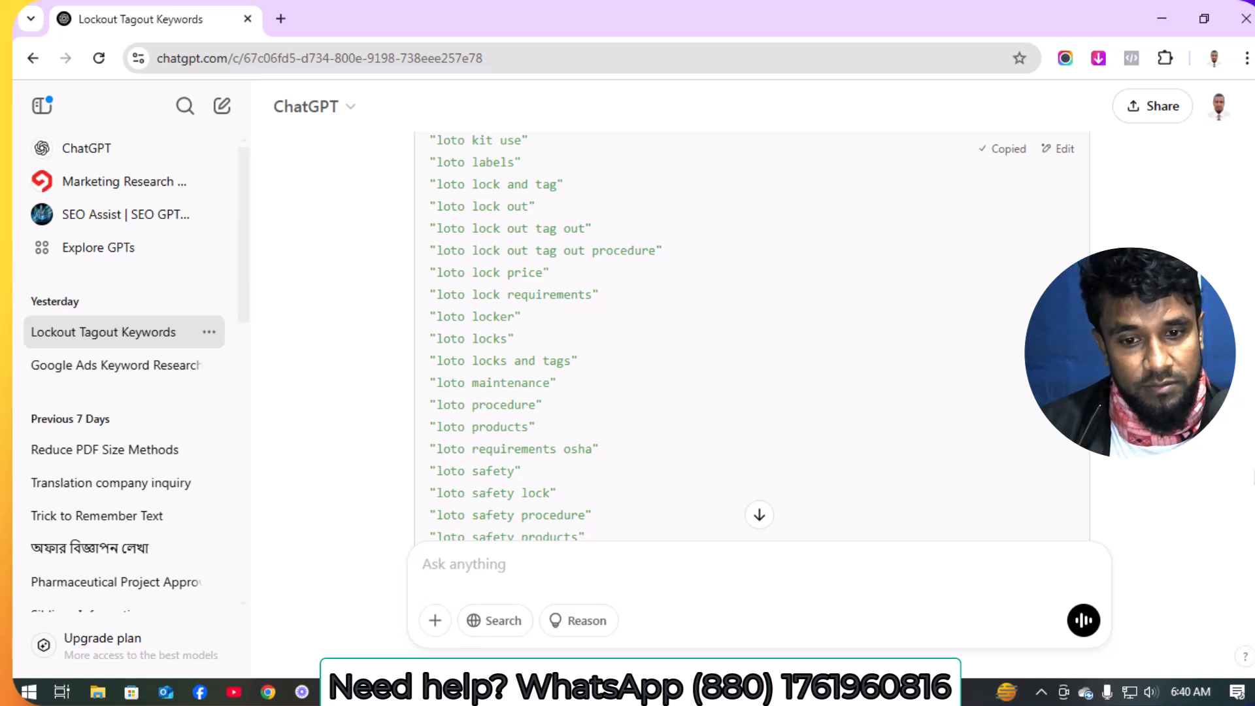
pyautogui.hotkey('alt', 'Tab')
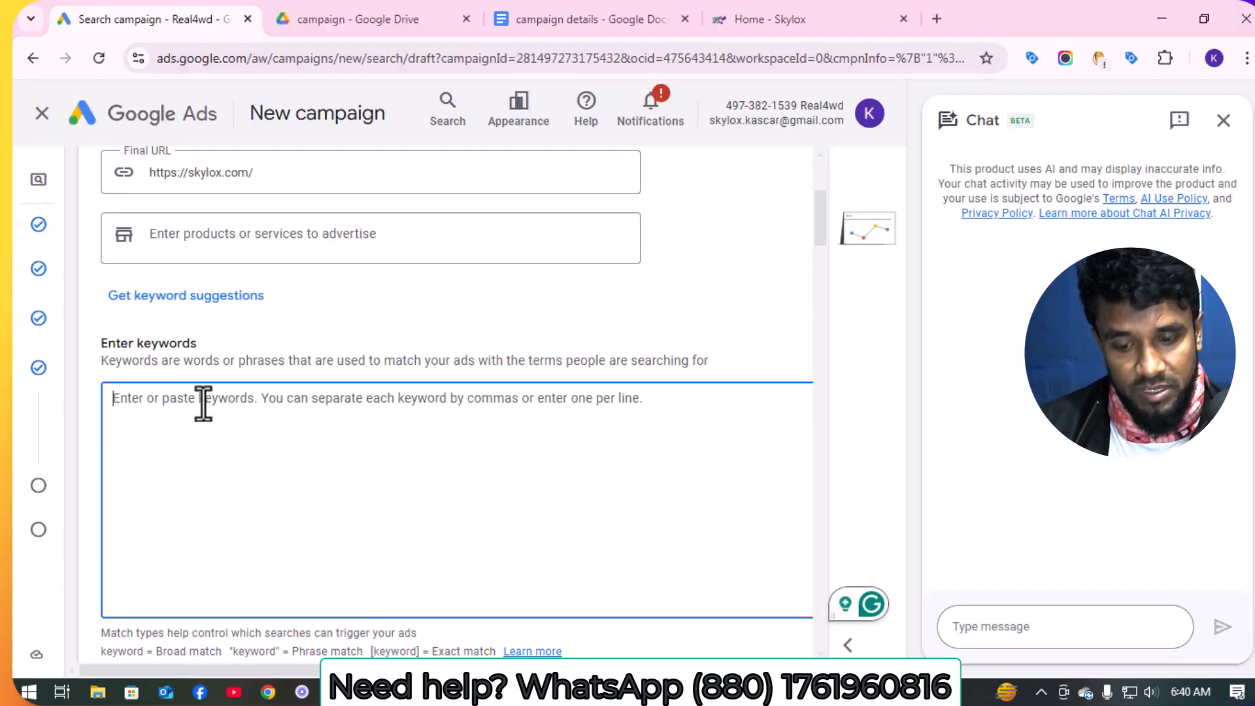
pyautogui.hotkey('ctrl', 'v')
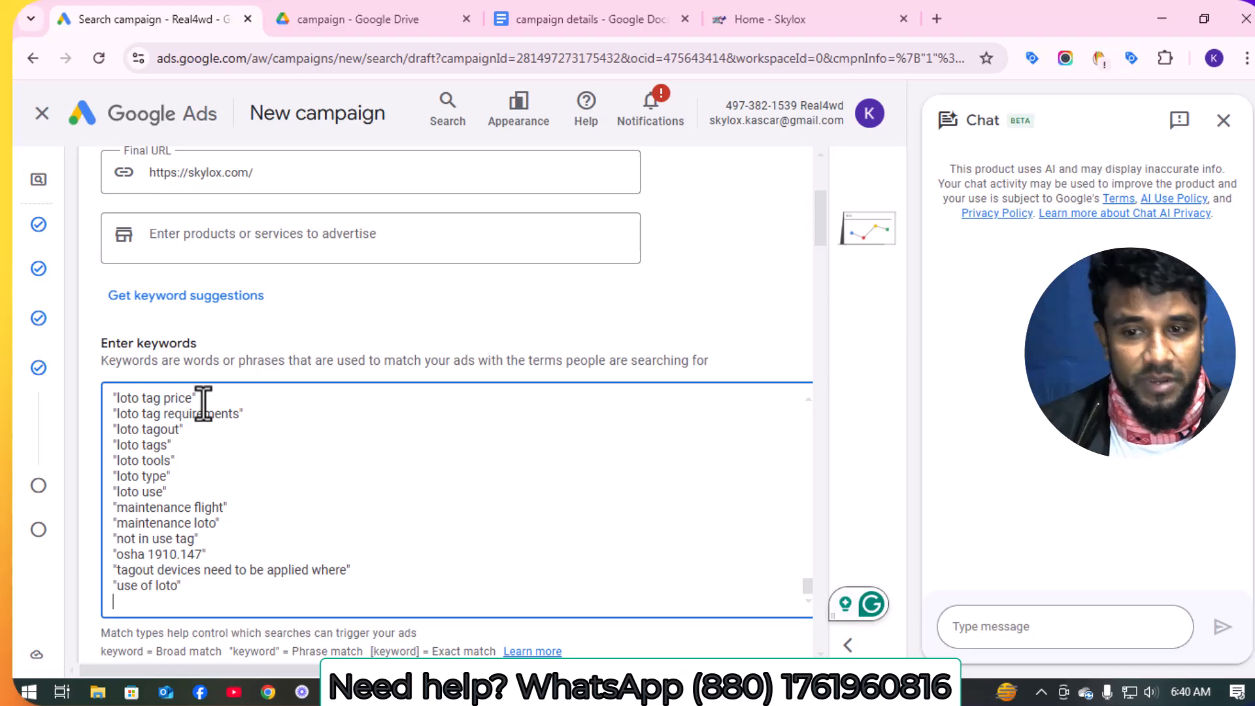
# Step: Delete the text 'Skylox' from the first ad headline
pyautogui.scroll(-6, 303, 597)
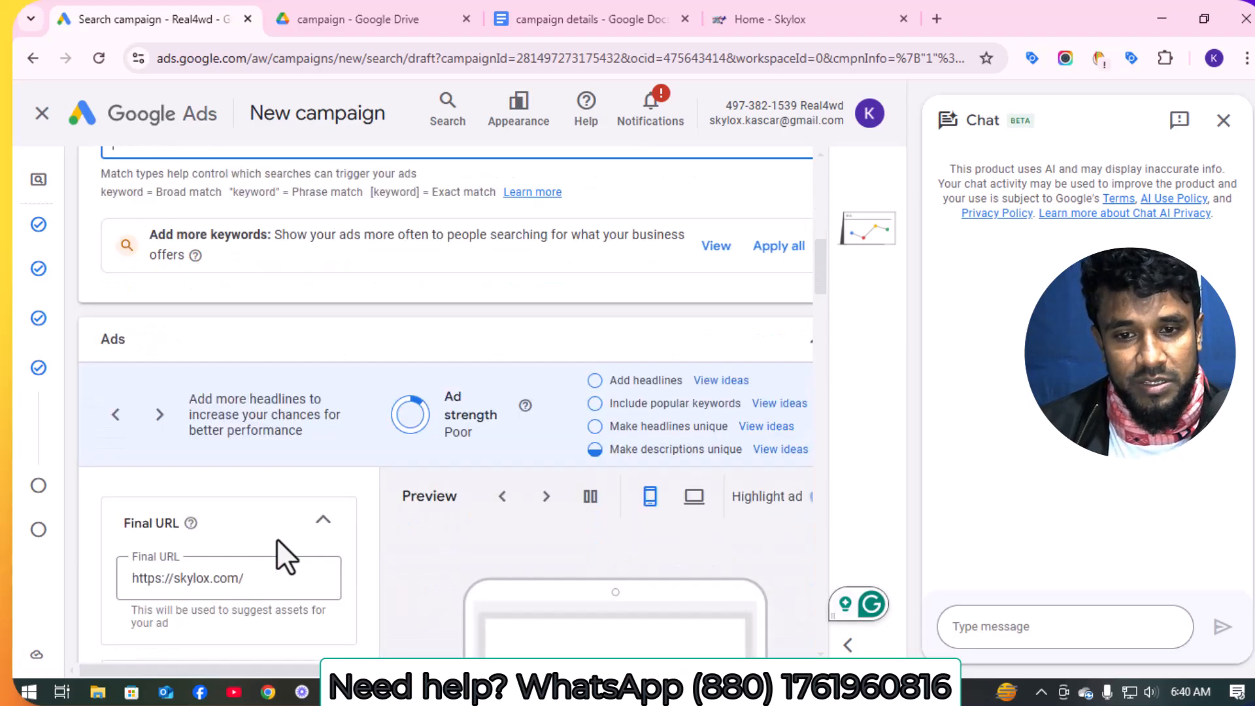
pyautogui.scroll(-4, 277, 539)
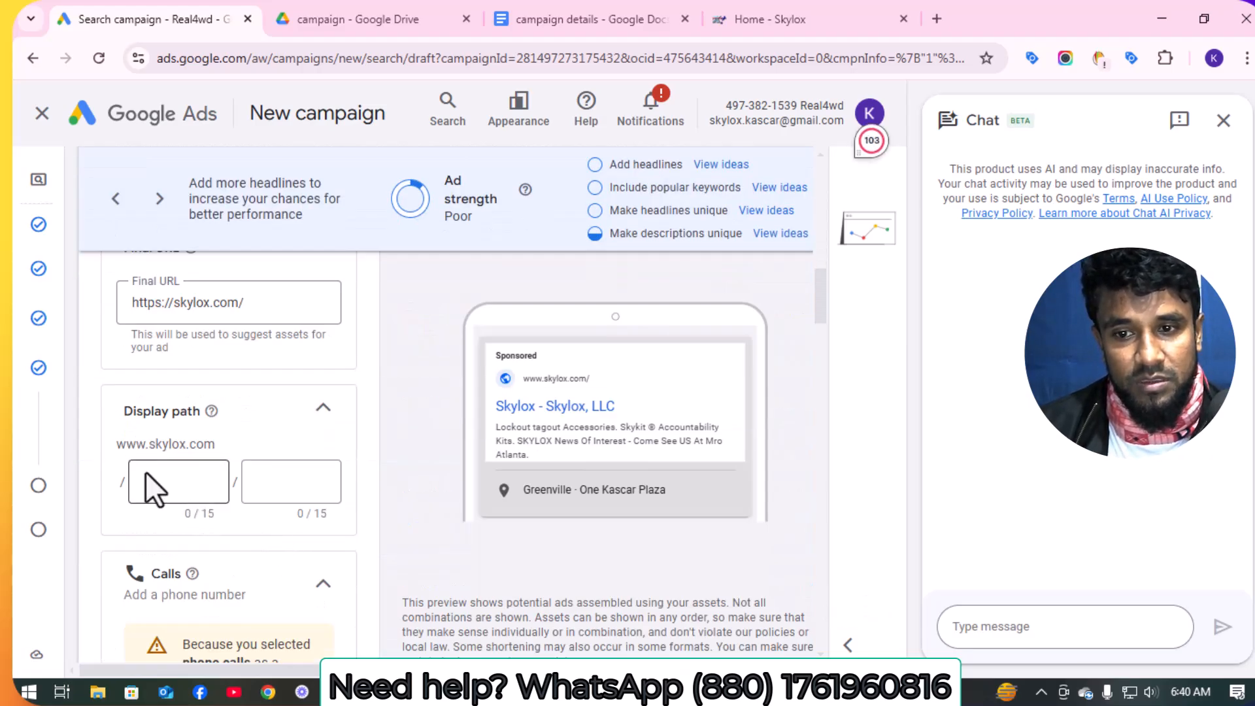
pyautogui.scroll(-9, 154, 469)
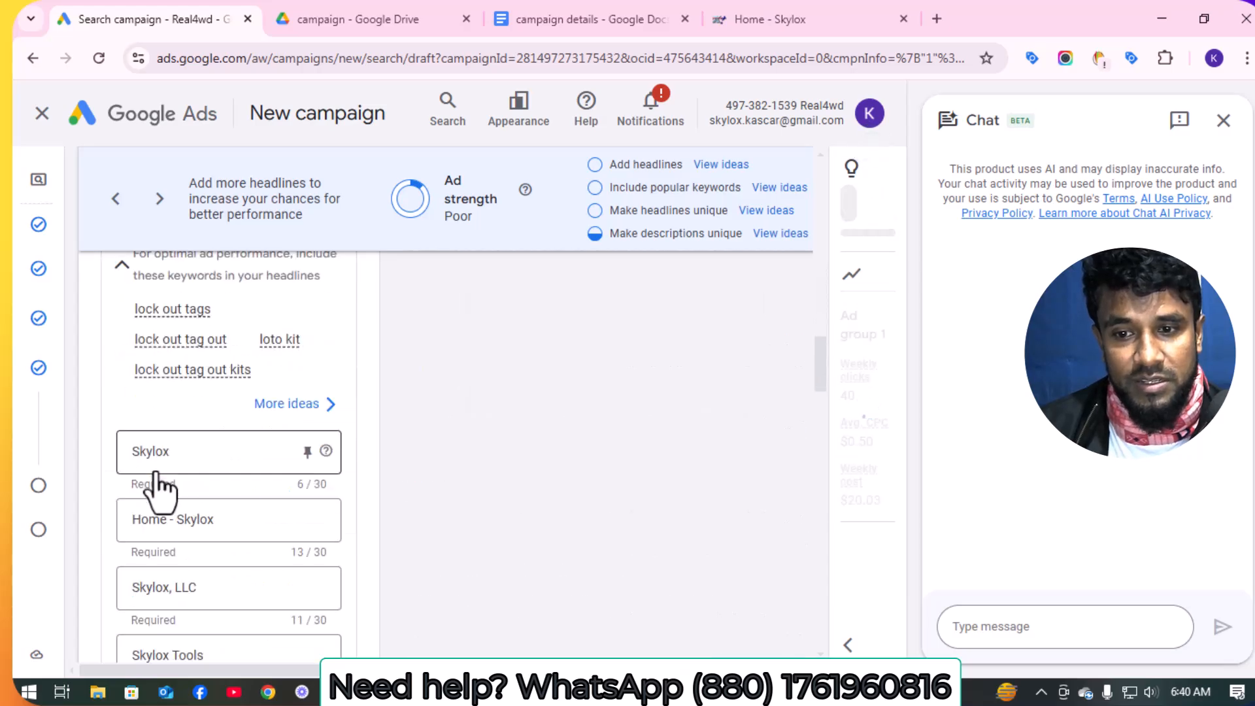
pyautogui.scroll(-1, 155, 484)
pyautogui.click(223, 364)
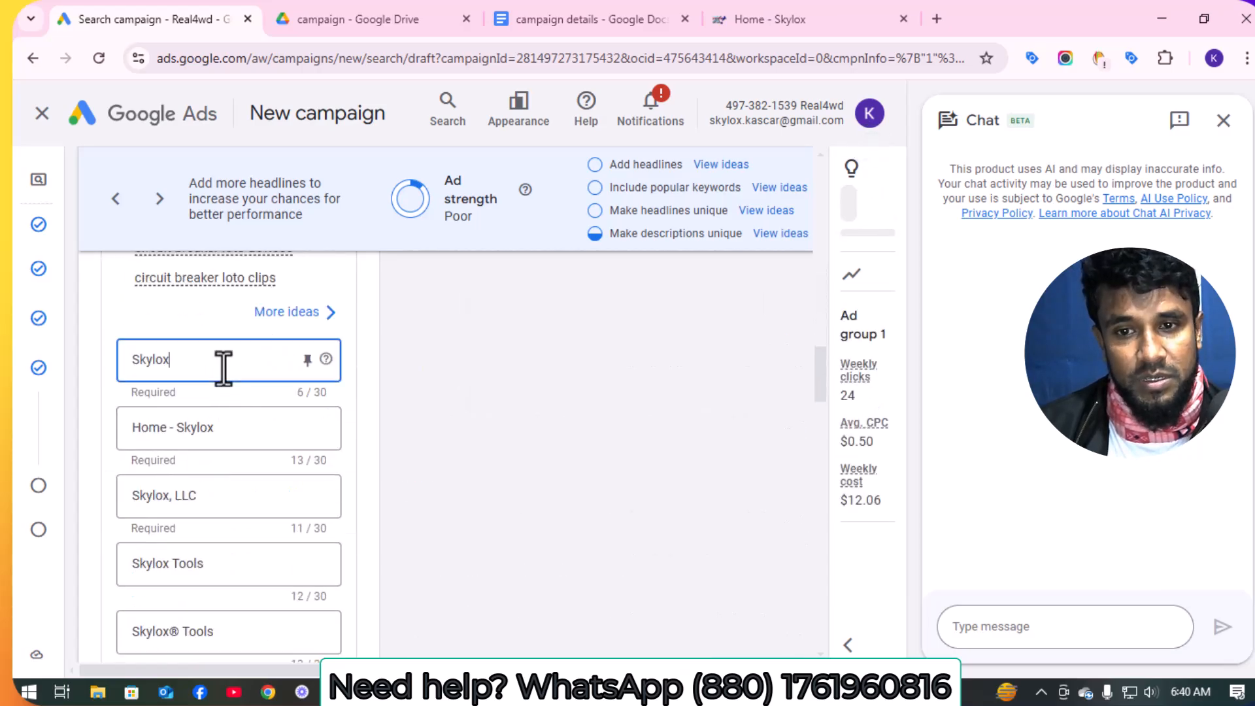
pyautogui.moveTo(223, 365); pyautogui.dragTo(22, 364)
pyautogui.press('BackSpace')
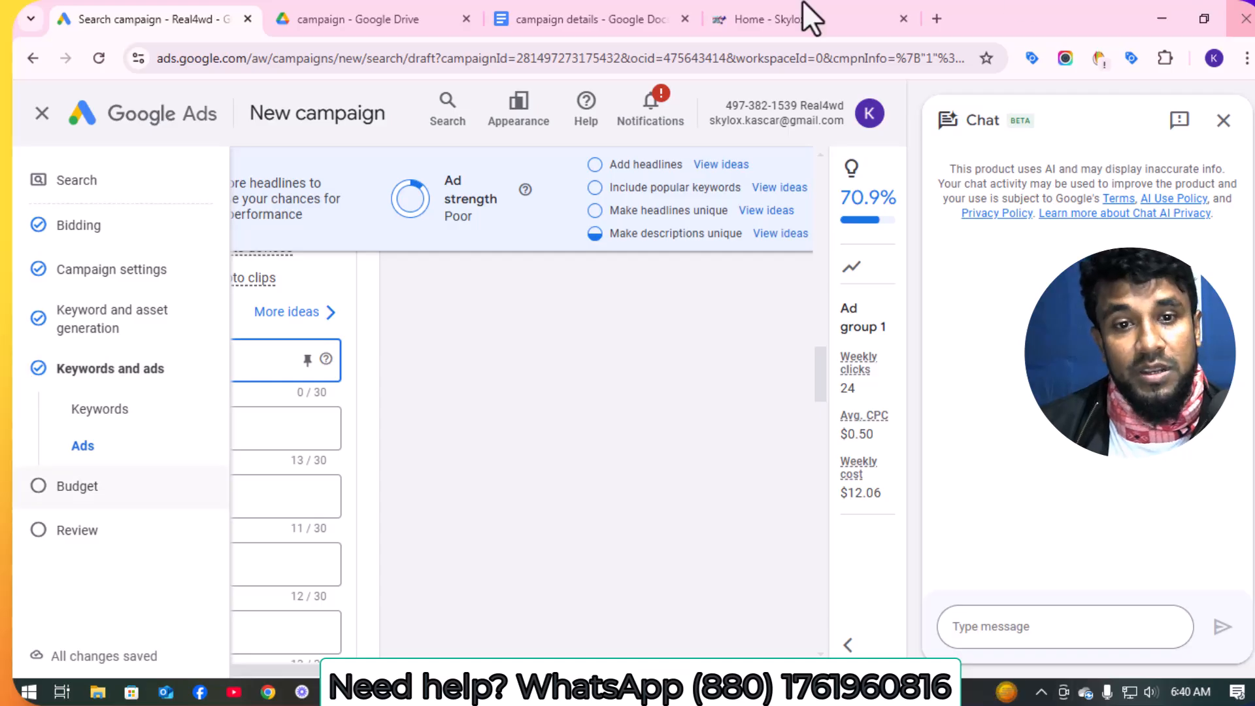
# Step: Select 'Best Lockout Tagout Devices' in the campaign details document, then return to Google Ads
pyautogui.click(579, 16)
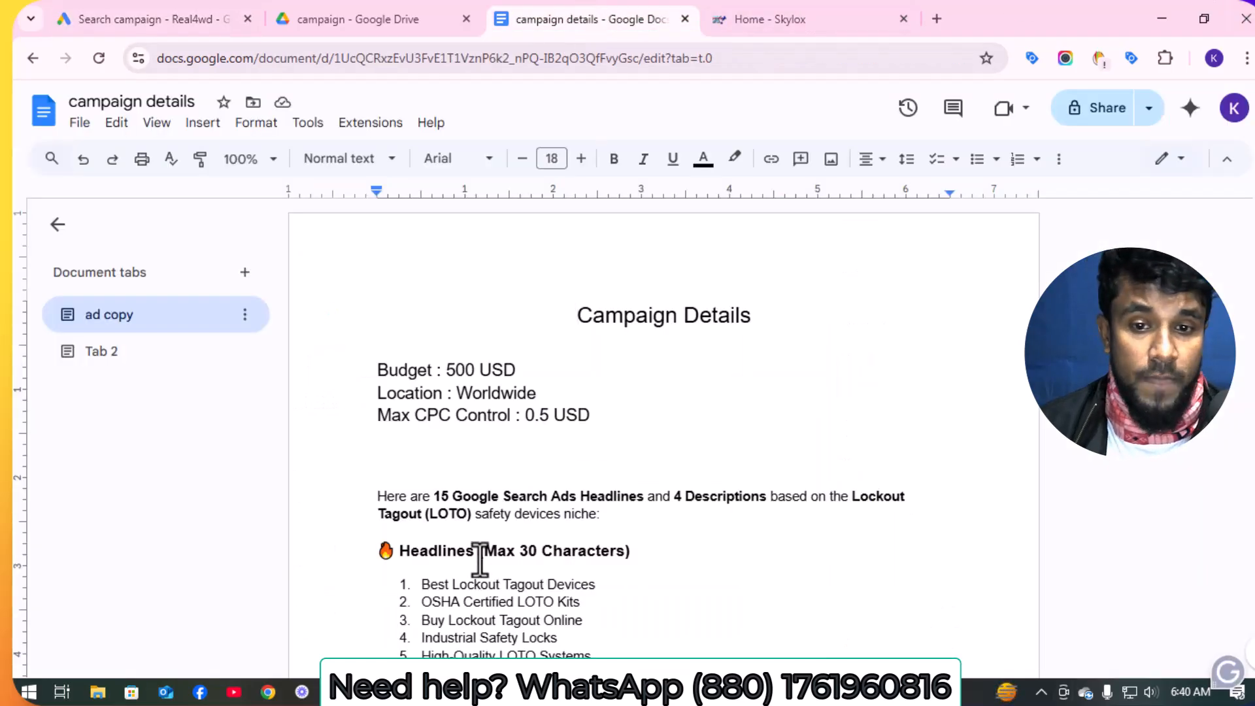
pyautogui.scroll(-1, 480, 559)
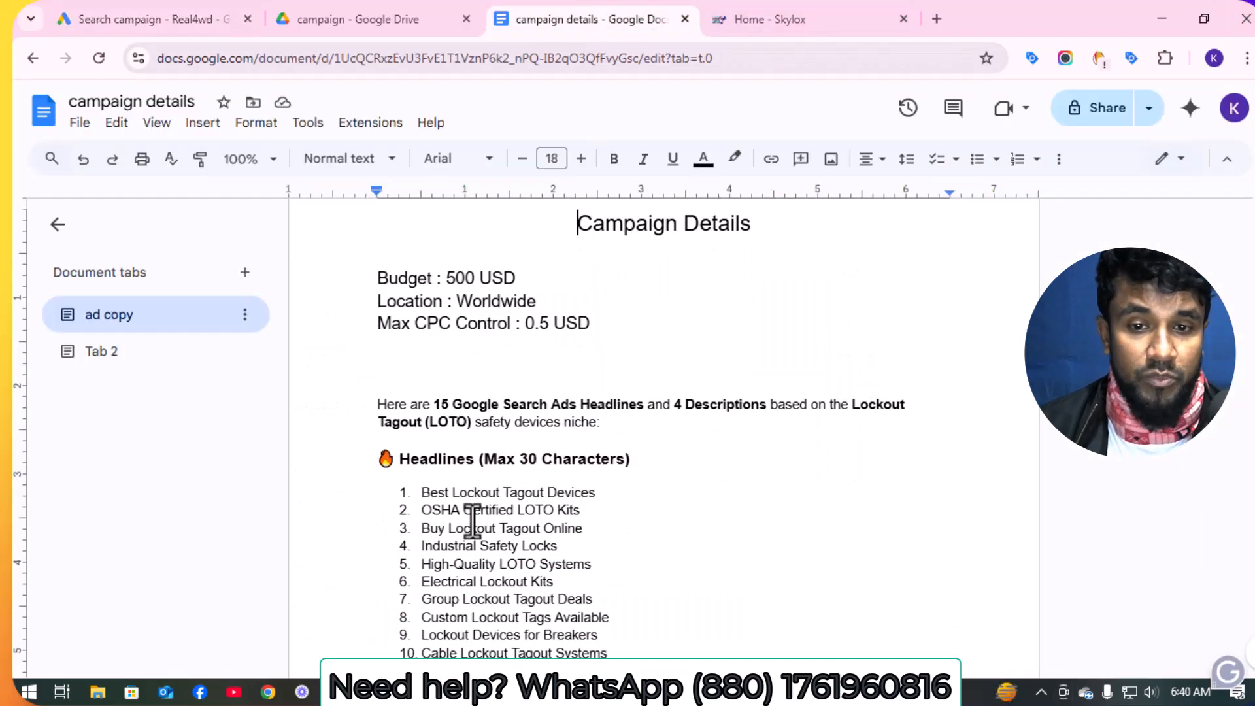
pyautogui.tripleClick(446, 492)
pyautogui.rightClick(442, 491)
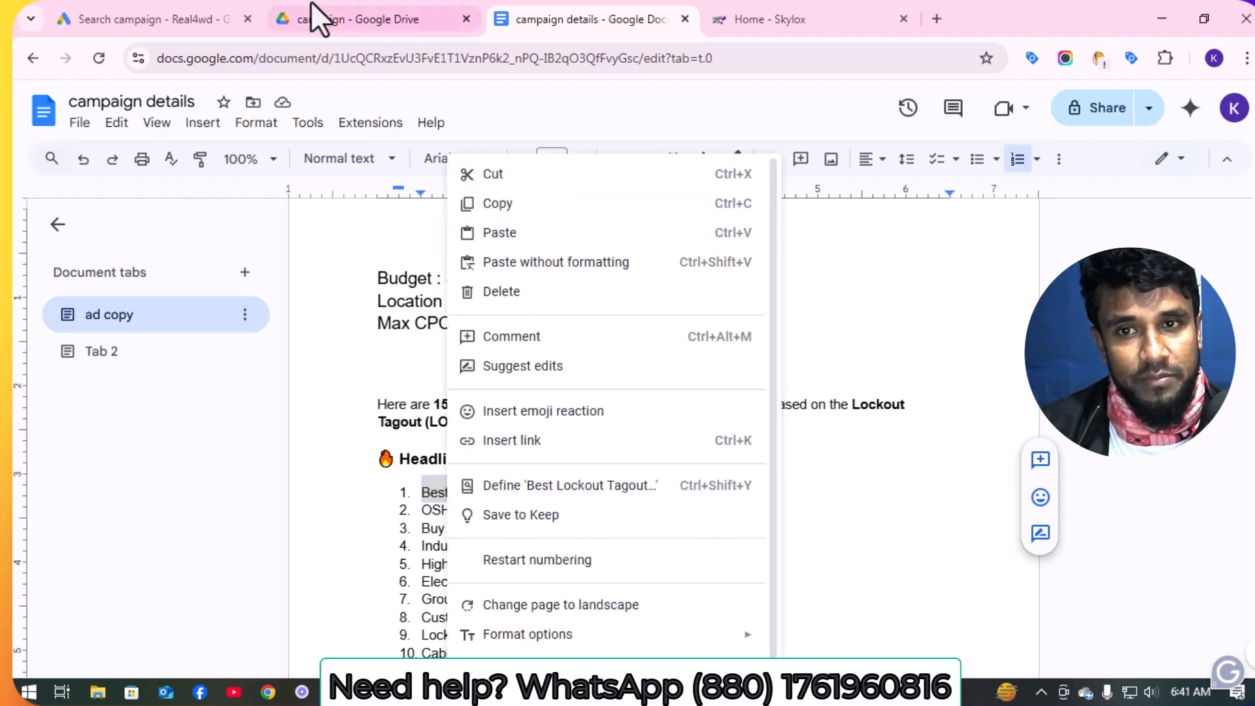
pyautogui.click(206, 13)
# Step: Undo an overlong paste, then paste 'Best Lockout Tagout Devices' into the first headline
pyautogui.click(209, 360)
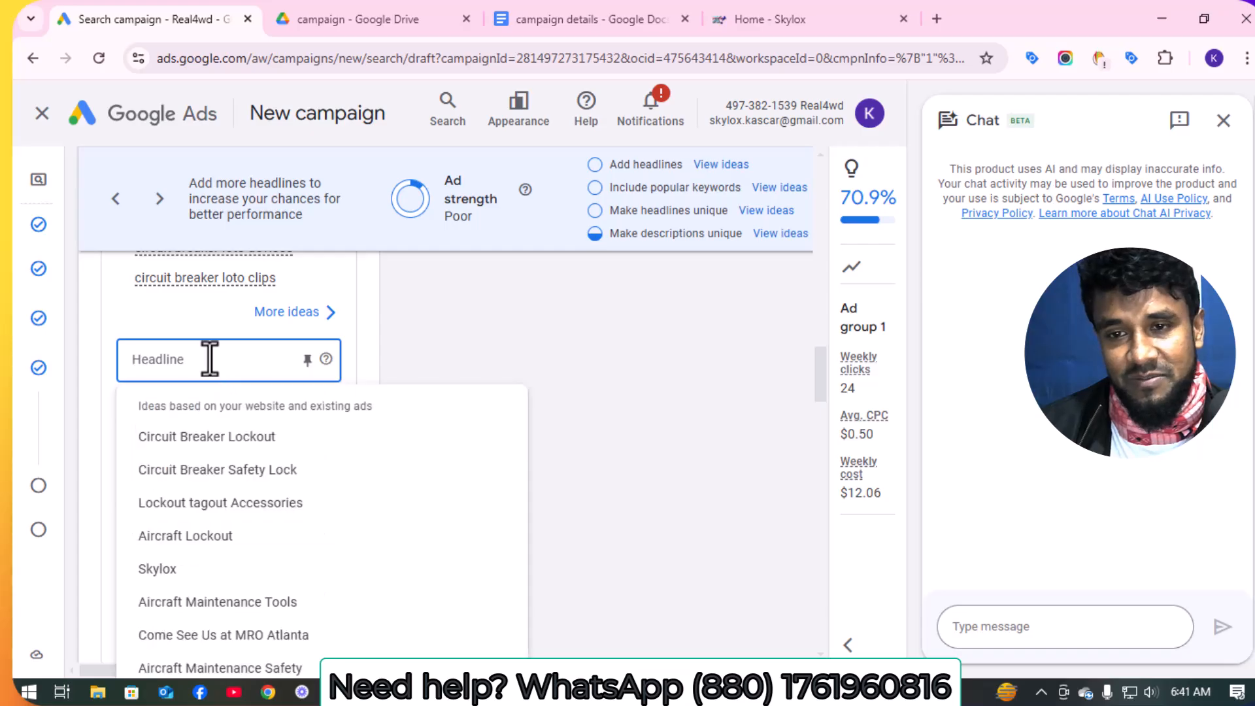
pyautogui.hotkey('ctrl', 'v')
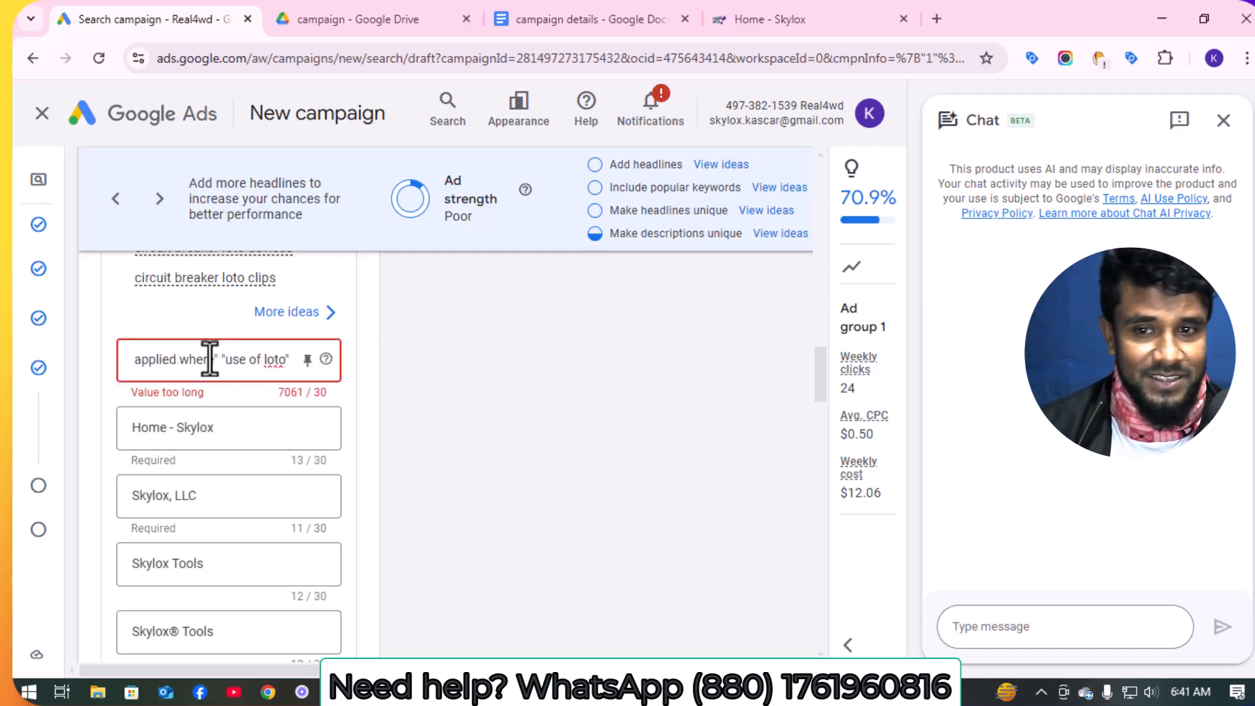
pyautogui.hotkey('ctrl', 'z')
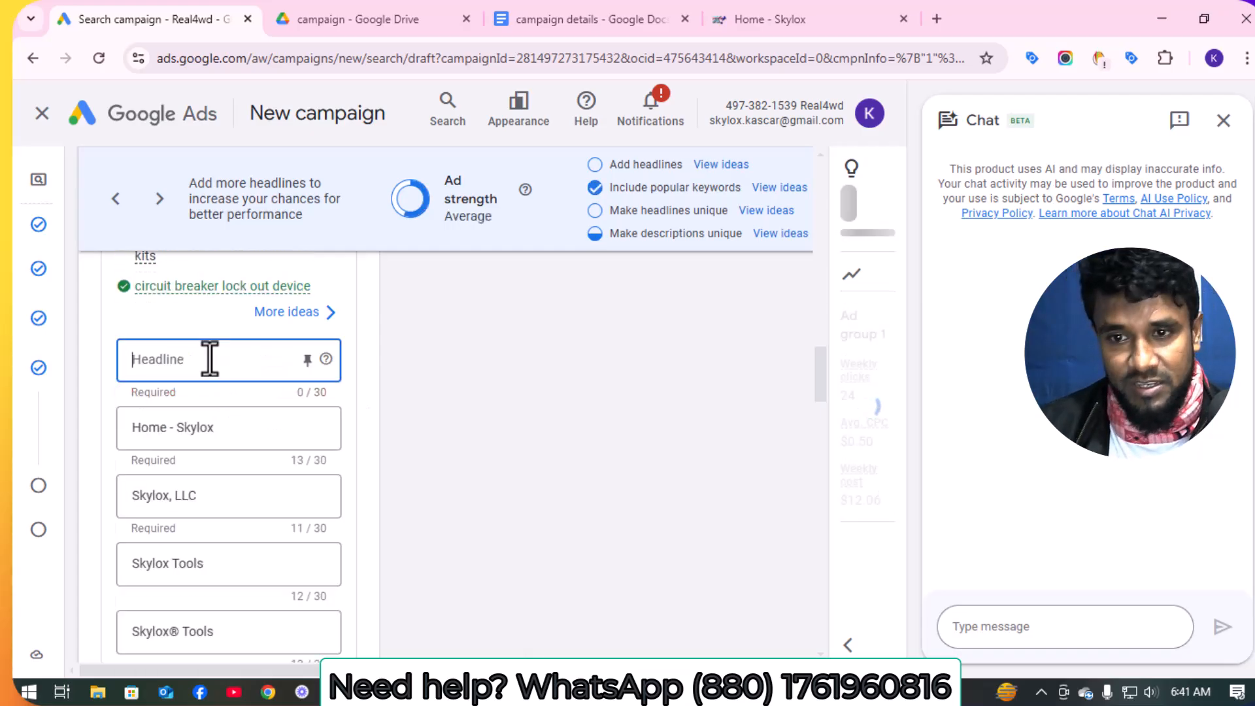
pyautogui.click(541, 16)
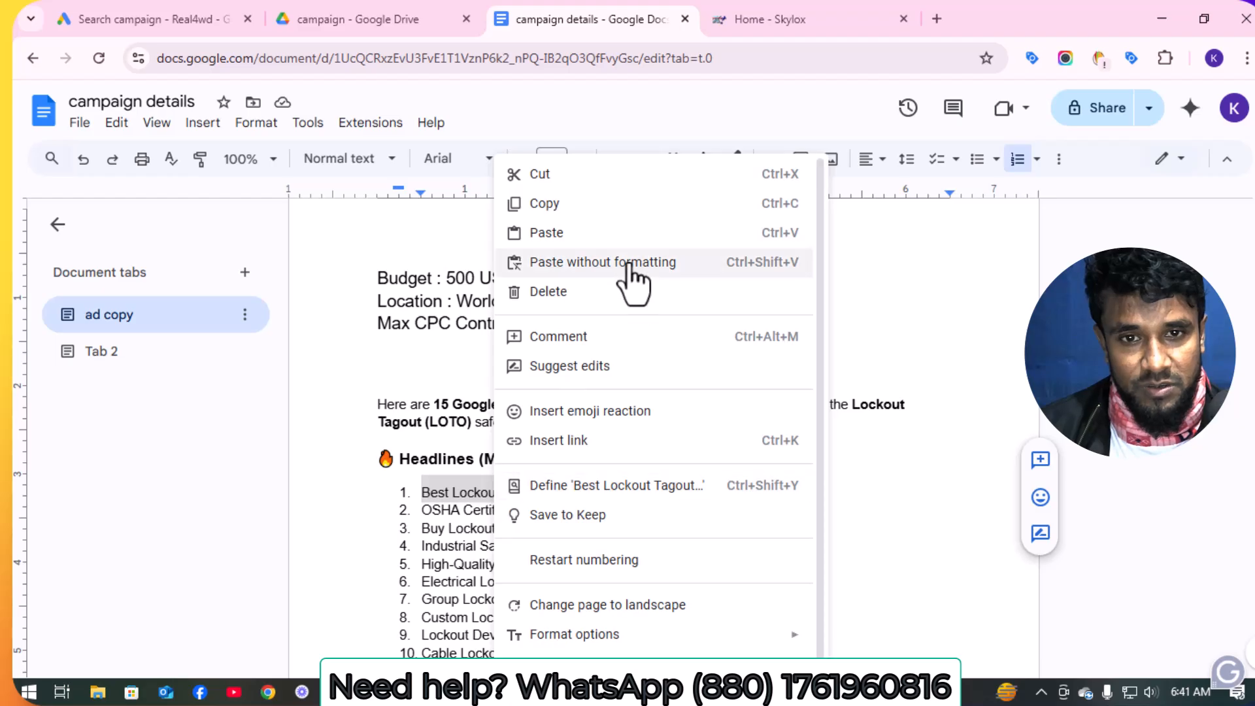
pyautogui.click(584, 206)
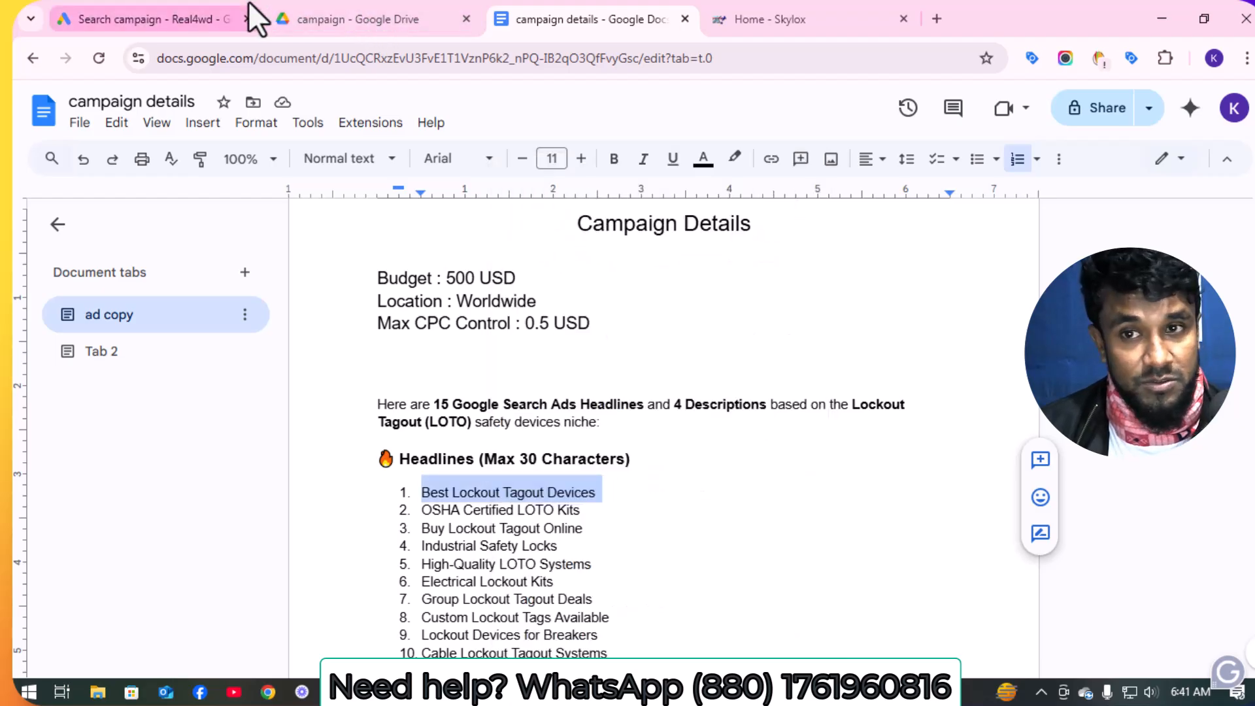
pyautogui.click(190, 19)
pyautogui.click(222, 359)
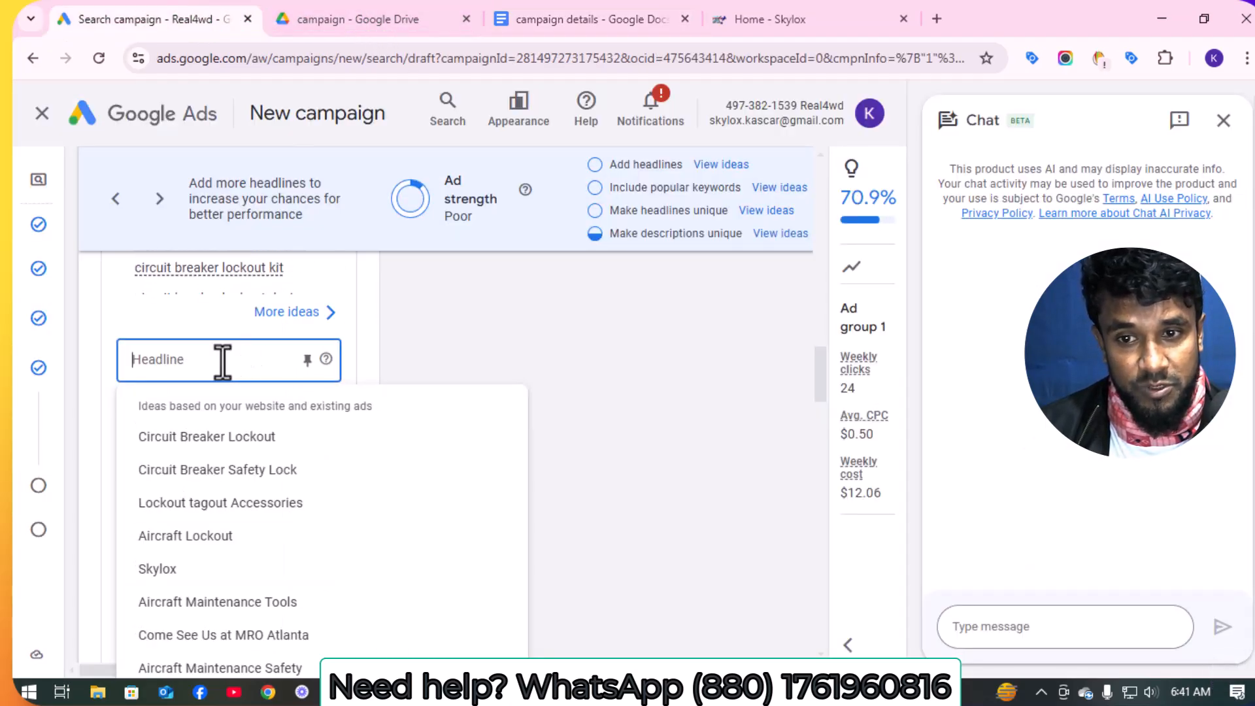
pyautogui.hotkey('ctrl', 'v')
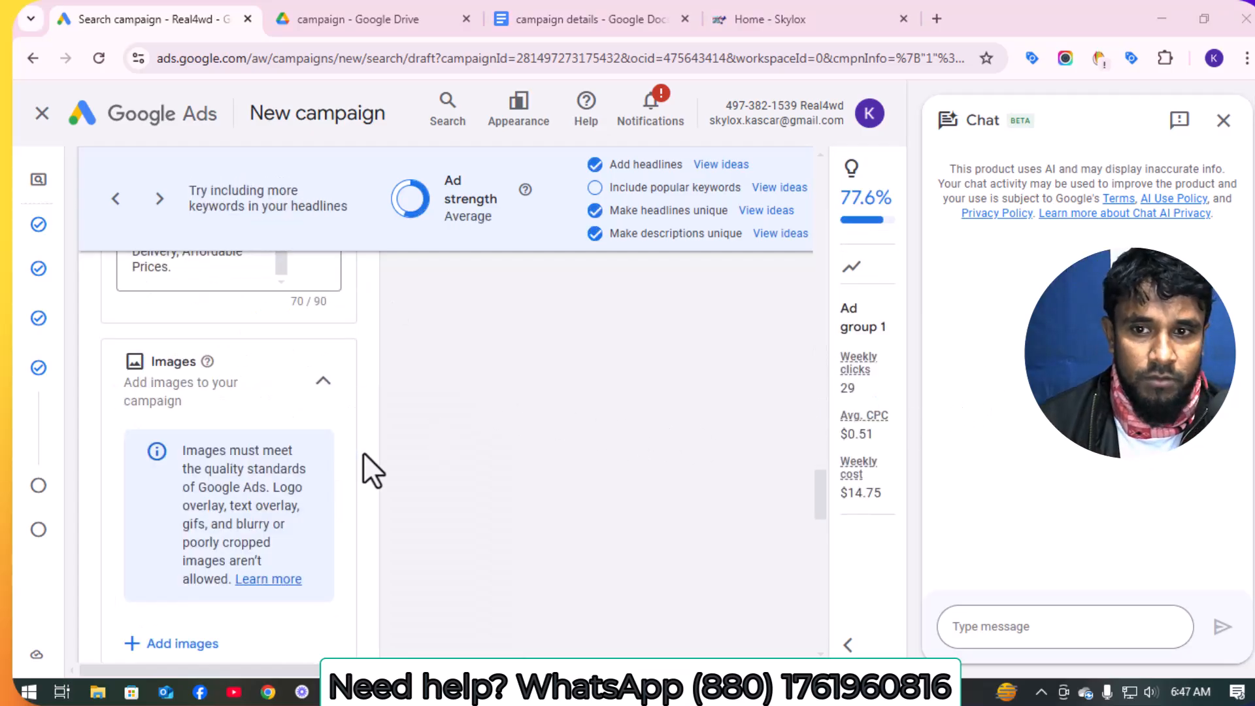
pyautogui.scroll(15, 364, 454)
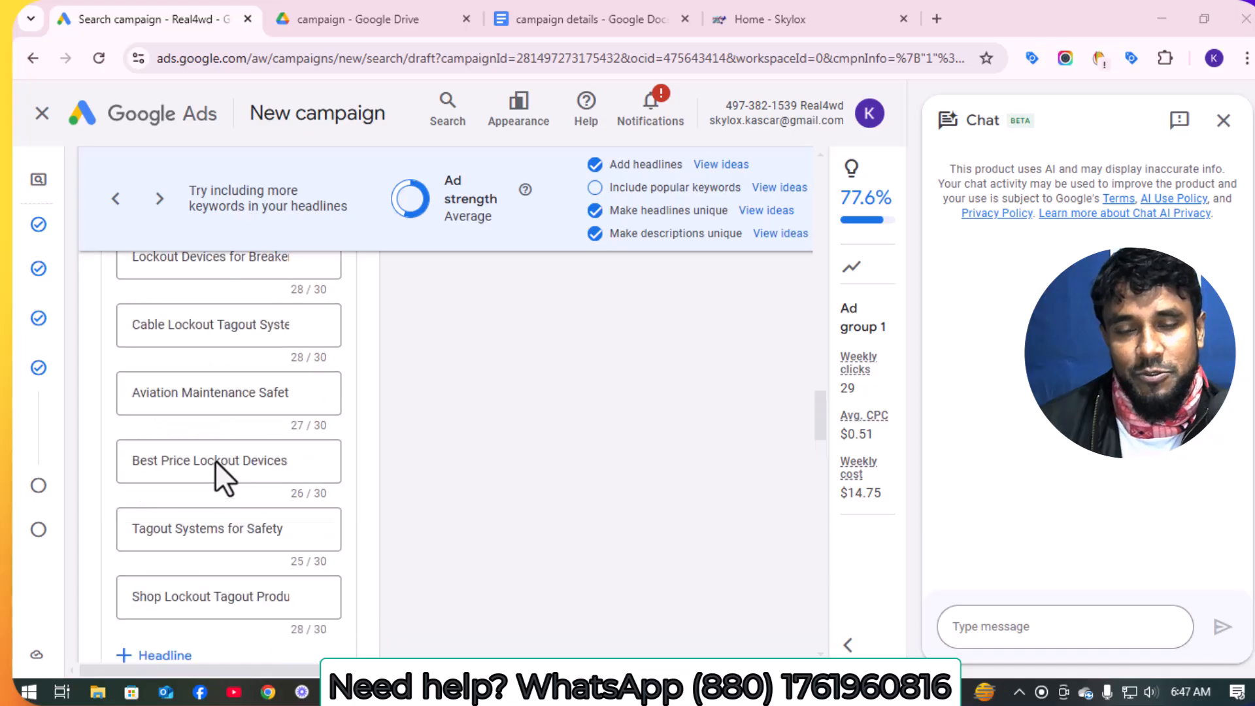
pyautogui.scroll(3, 214, 460)
pyautogui.scroll(-7, 215, 460)
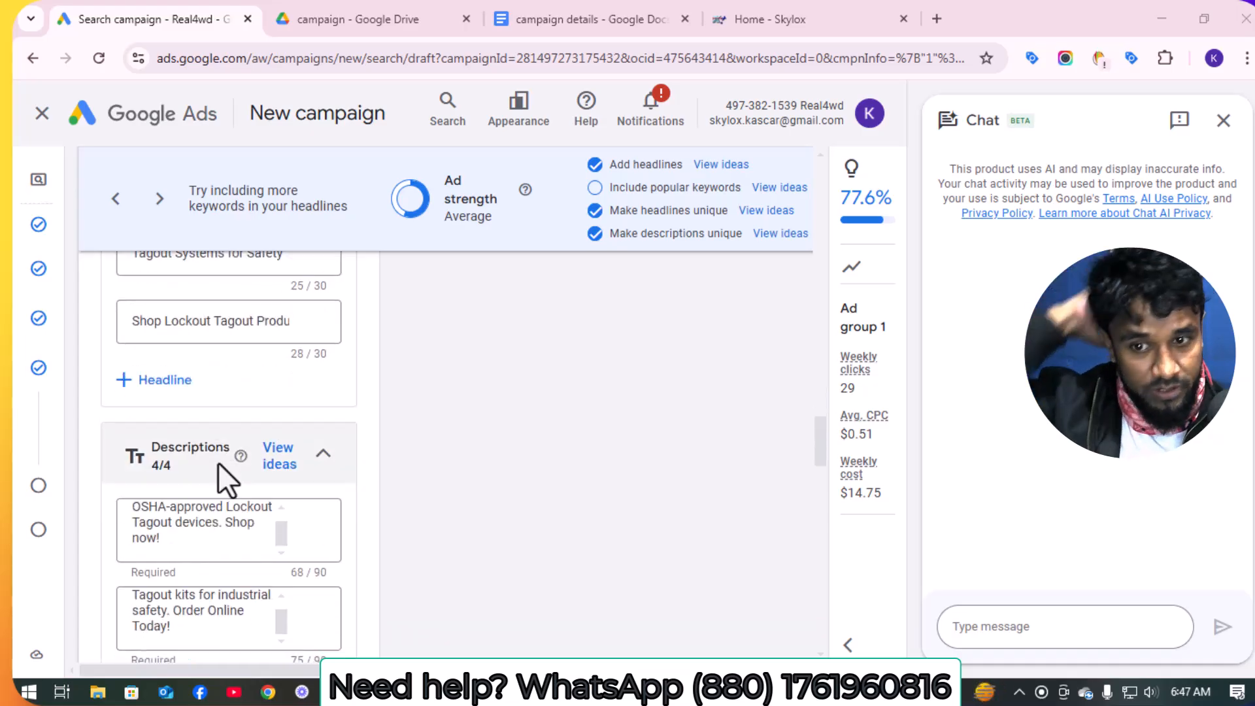
pyautogui.scroll(-4, 218, 461)
pyautogui.scroll(-6, 219, 461)
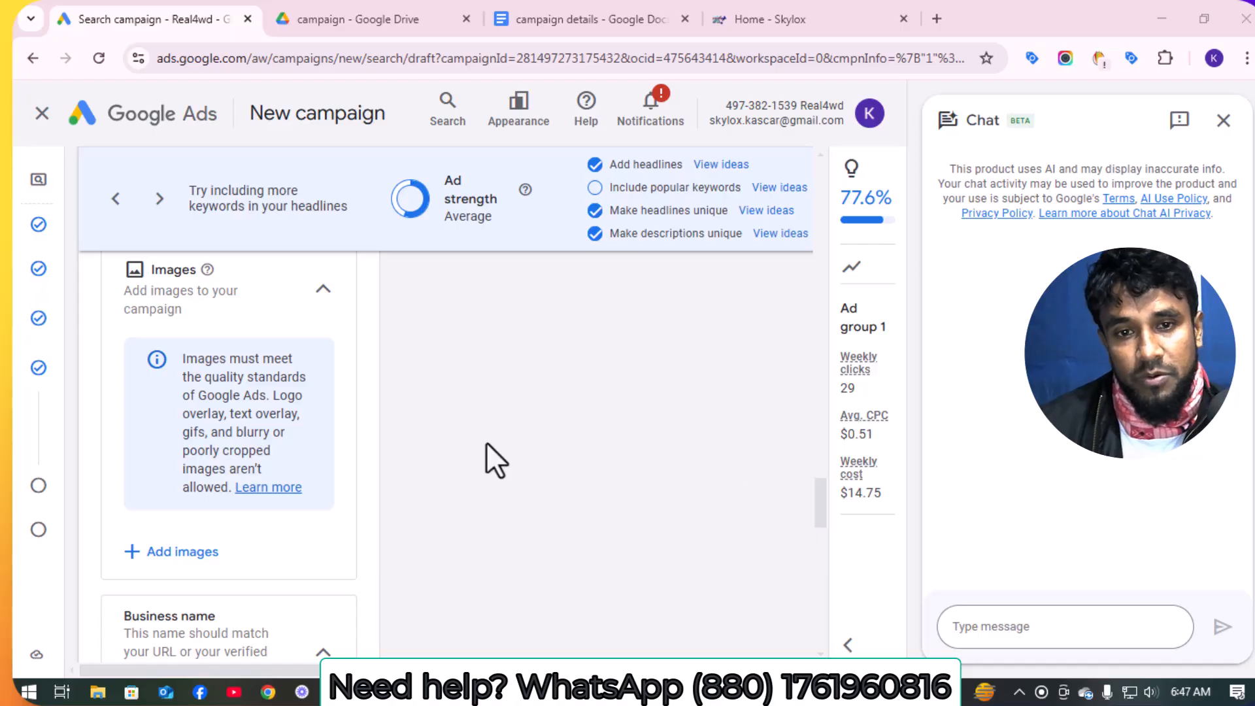
# Step: Browse the campaign's Asset library images, then switch to adding images from a website address
pyautogui.click(173, 551)
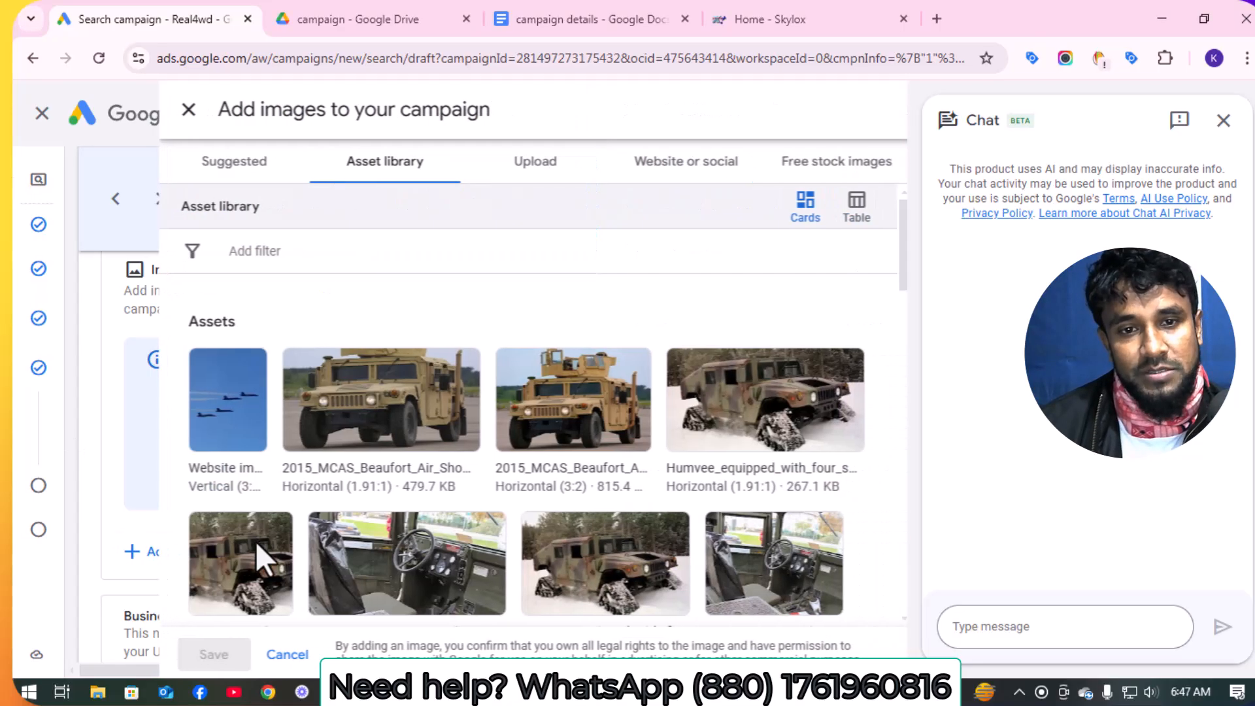
pyautogui.moveTo(256, 541)
pyautogui.scroll(-15, 359, 468)
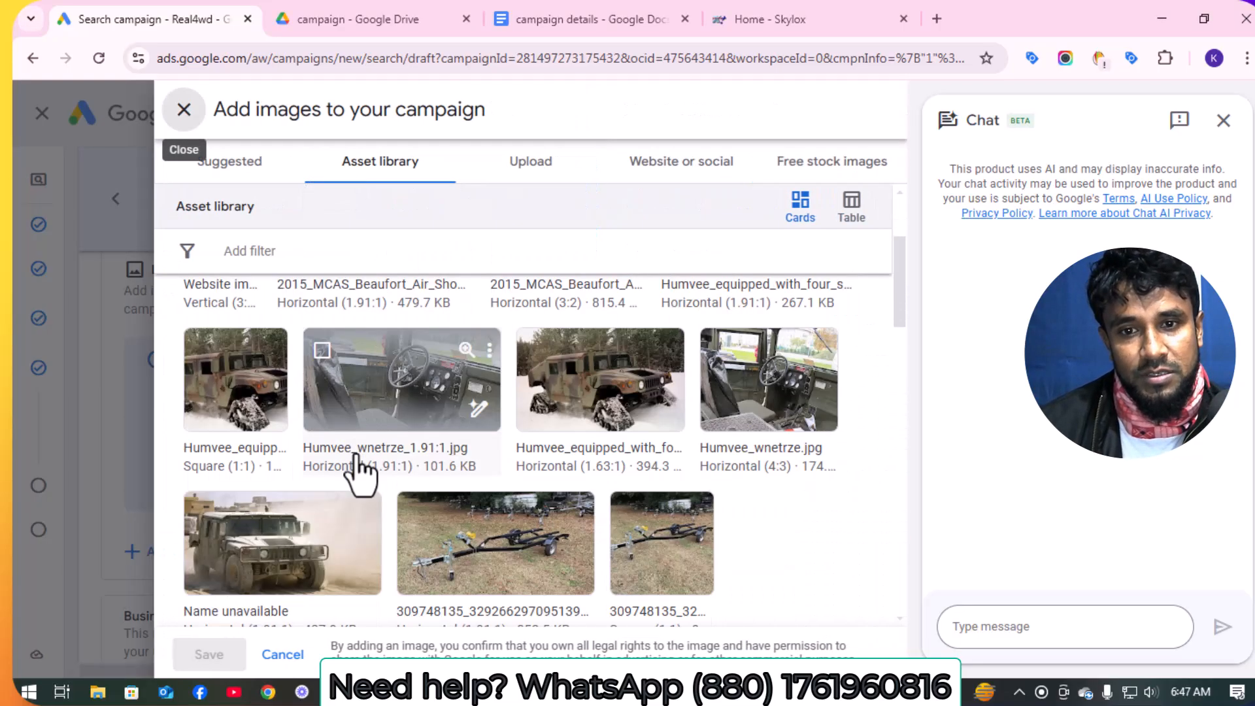
pyautogui.scroll(-4, 359, 458)
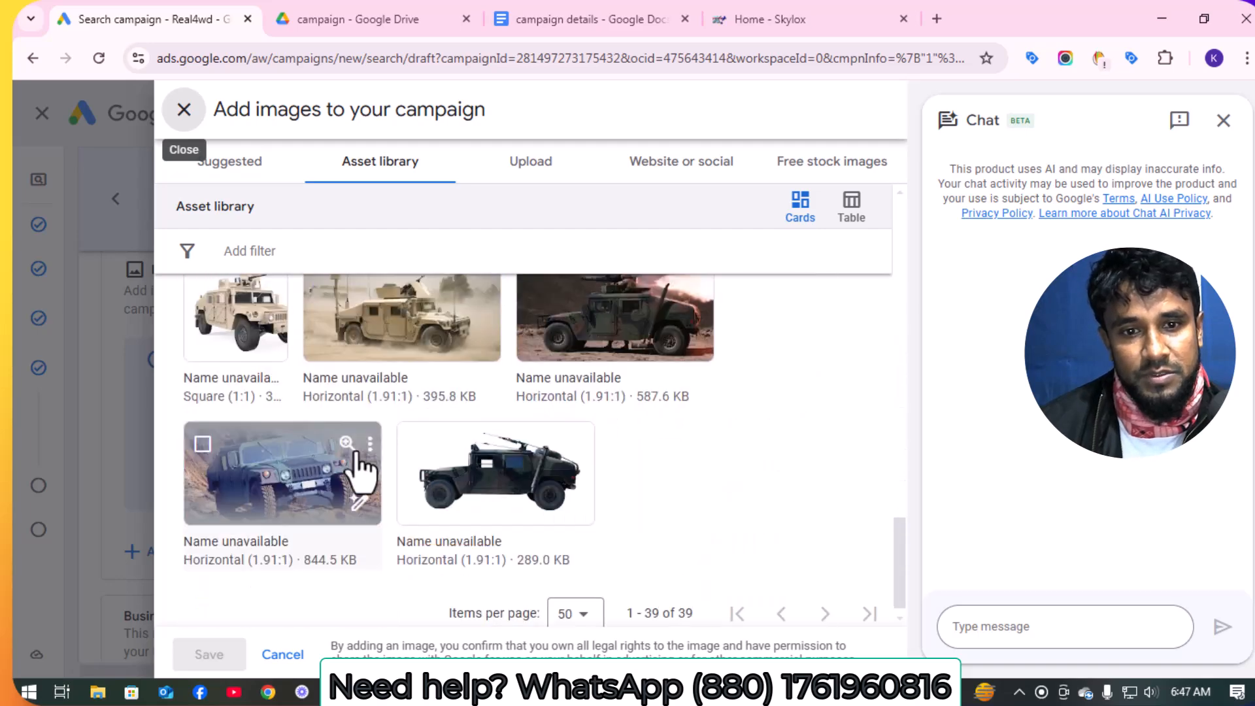
pyautogui.scroll(19, 359, 458)
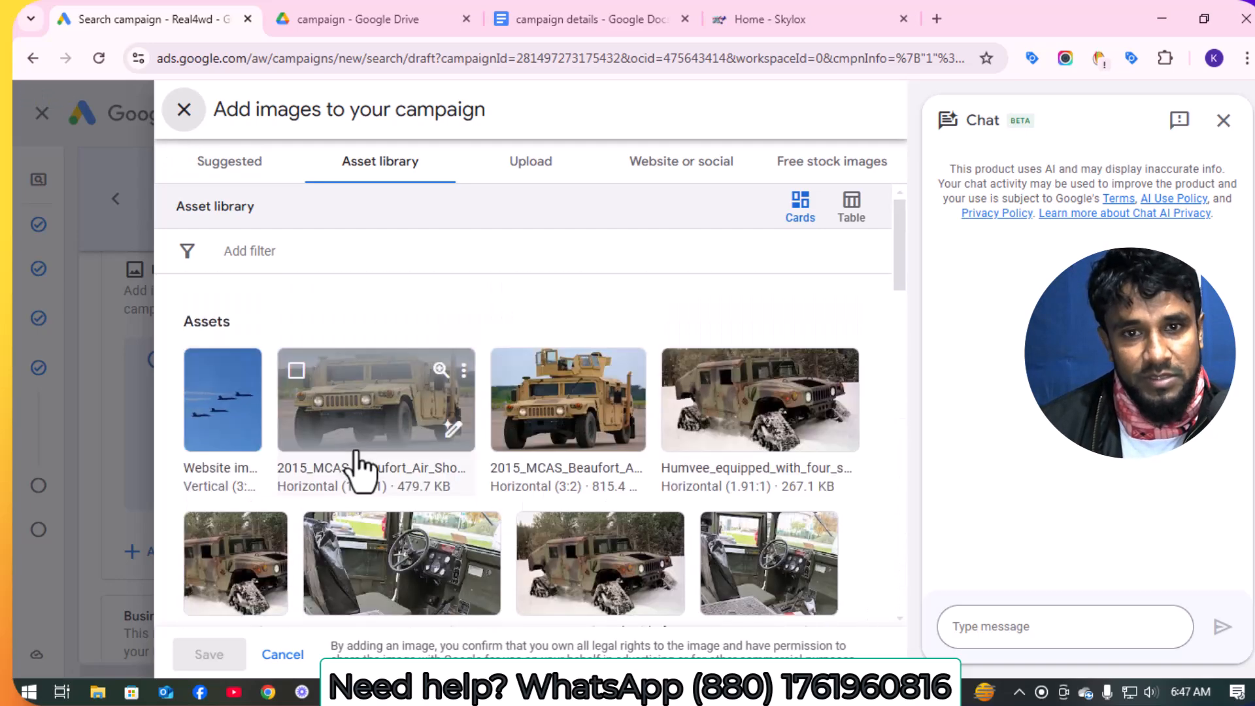
pyautogui.click(637, 176)
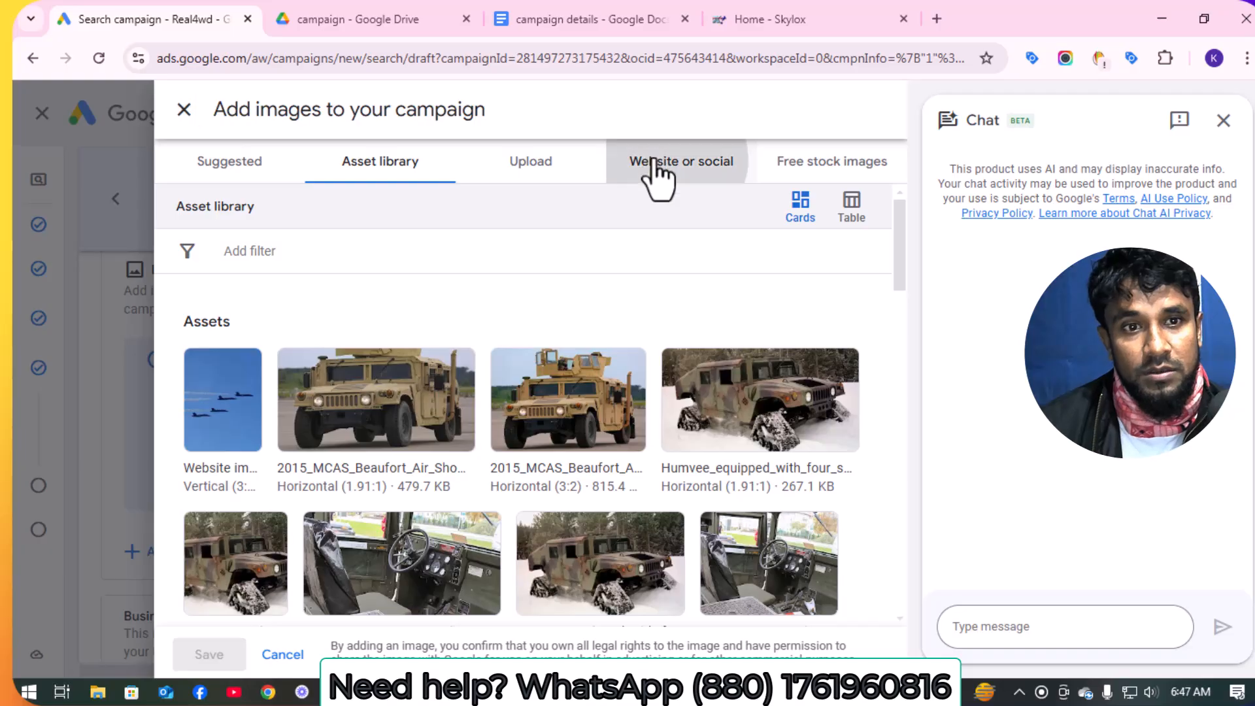
pyautogui.click(415, 255)
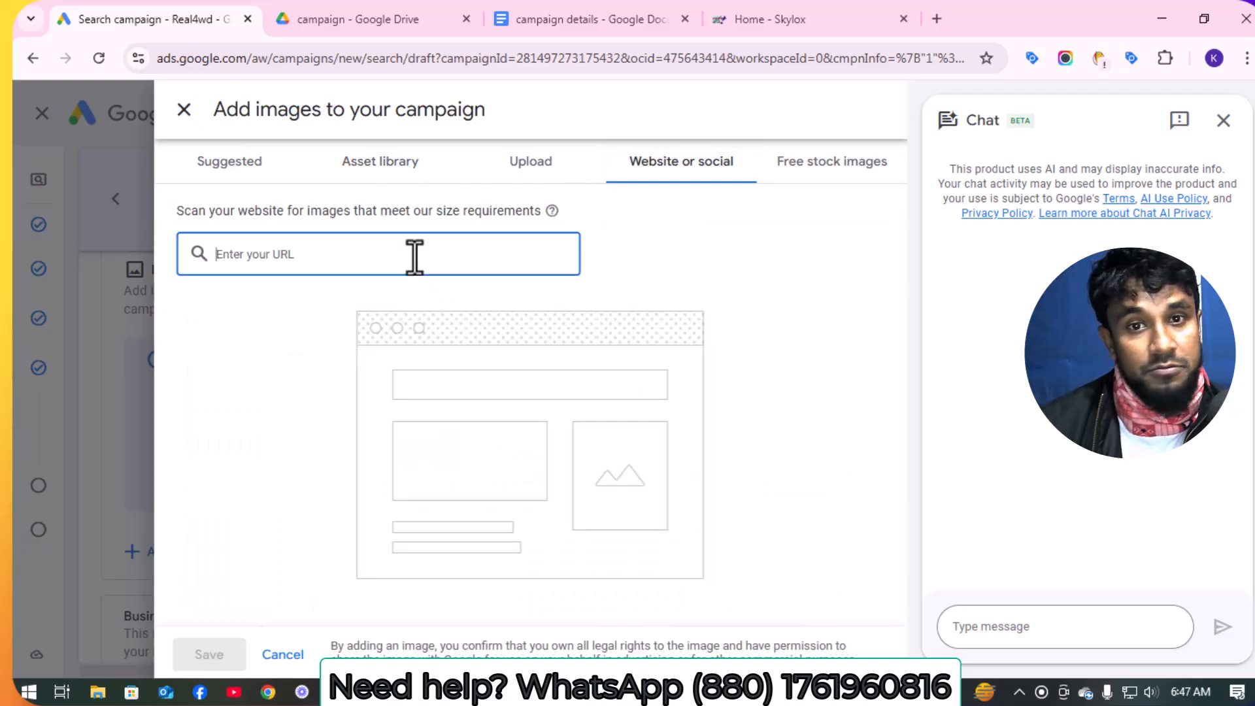
# Step: Copy the skylox.com address from the Skylox tab and paste it into the website URL field
pyautogui.click(857, 15)
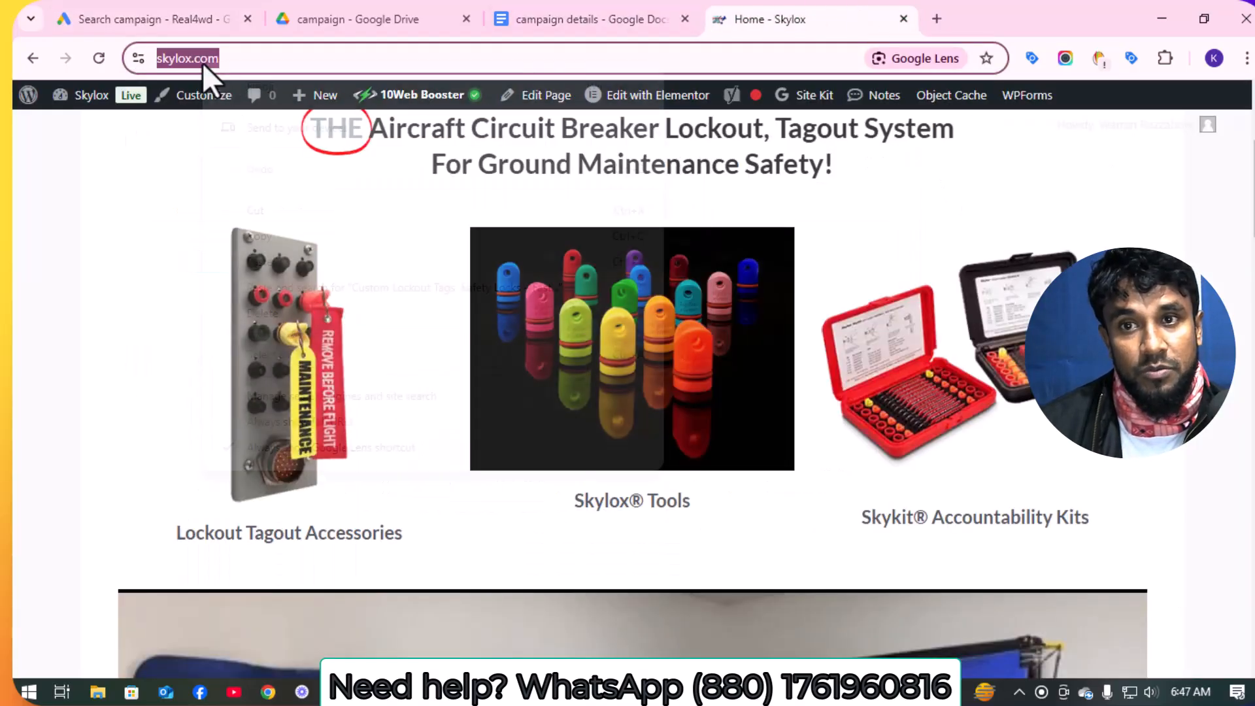
pyautogui.rightClick(202, 63)
pyautogui.click(277, 237)
pyautogui.click(401, 16)
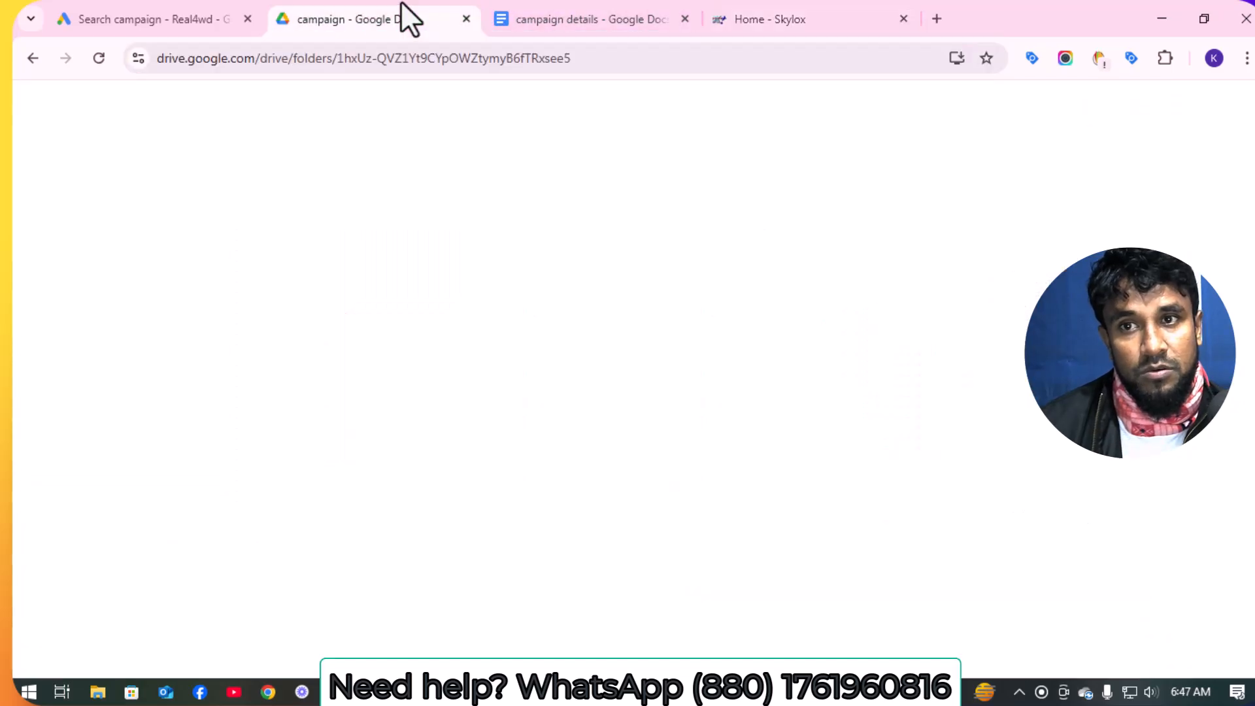
pyautogui.click(171, 16)
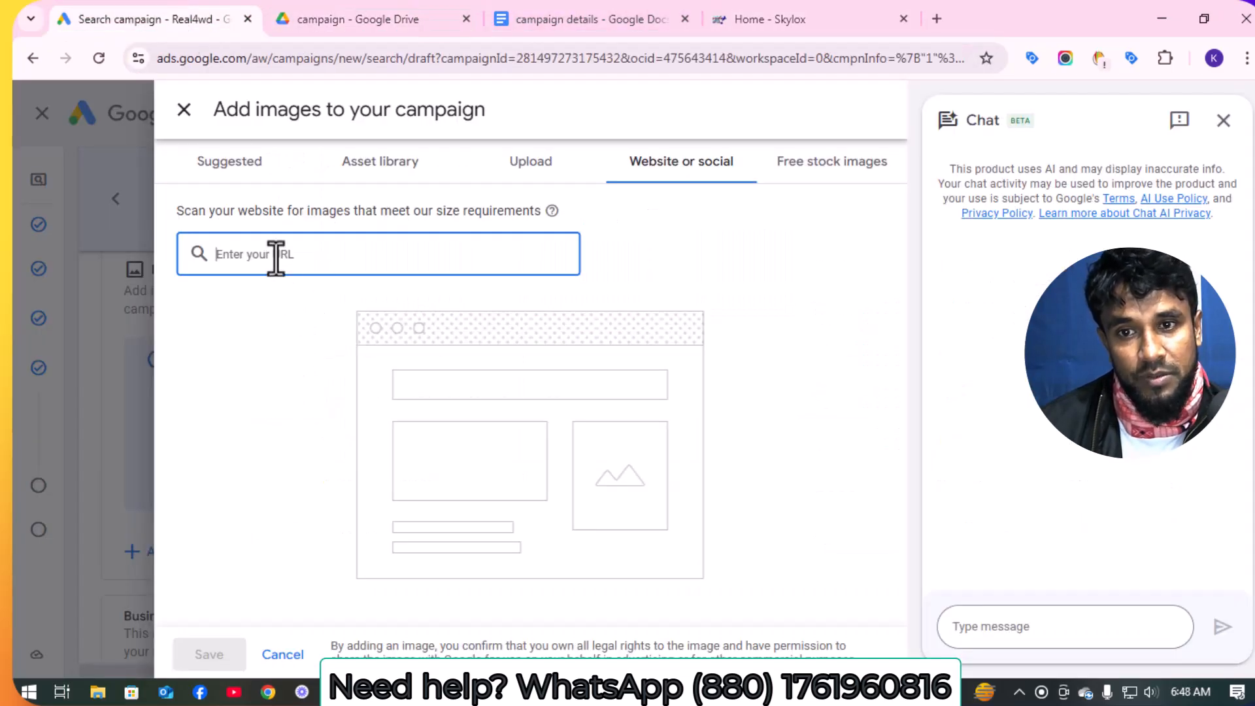
pyautogui.hotkey('ctrl', 'v')
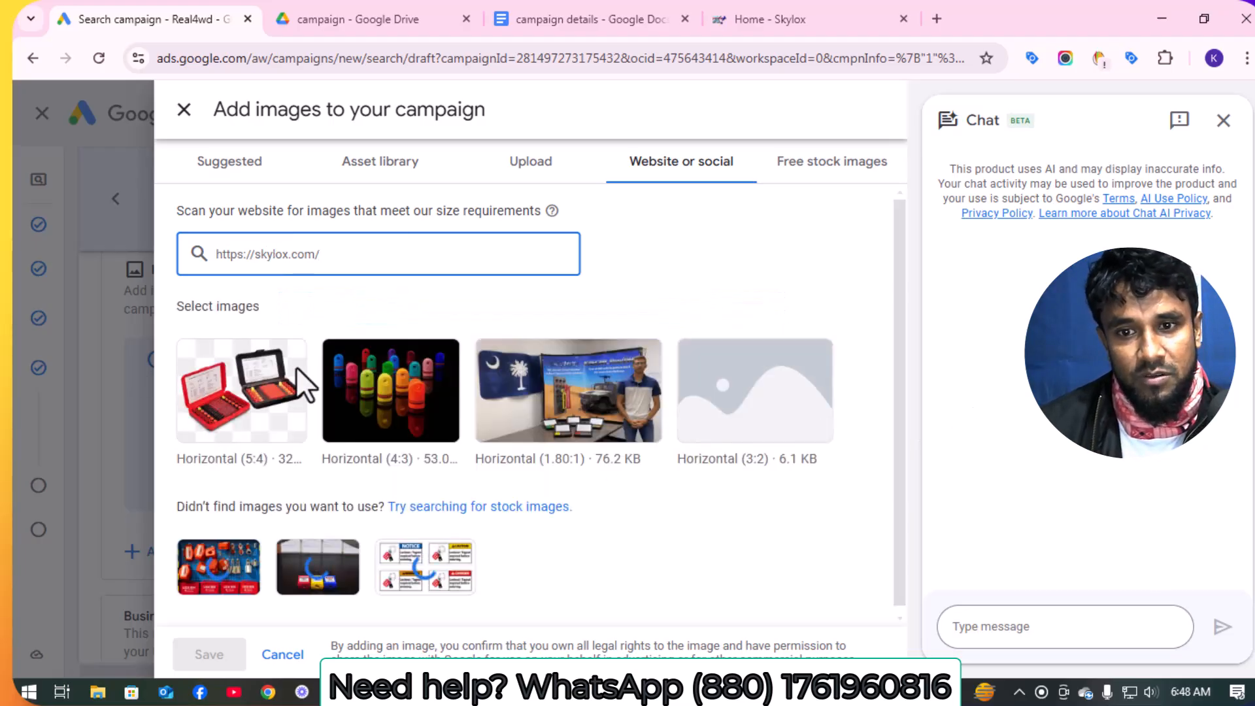
# Step: Select the red kit image from the scanned results, then remove it after it errors
pyautogui.scroll(-1, 294, 376)
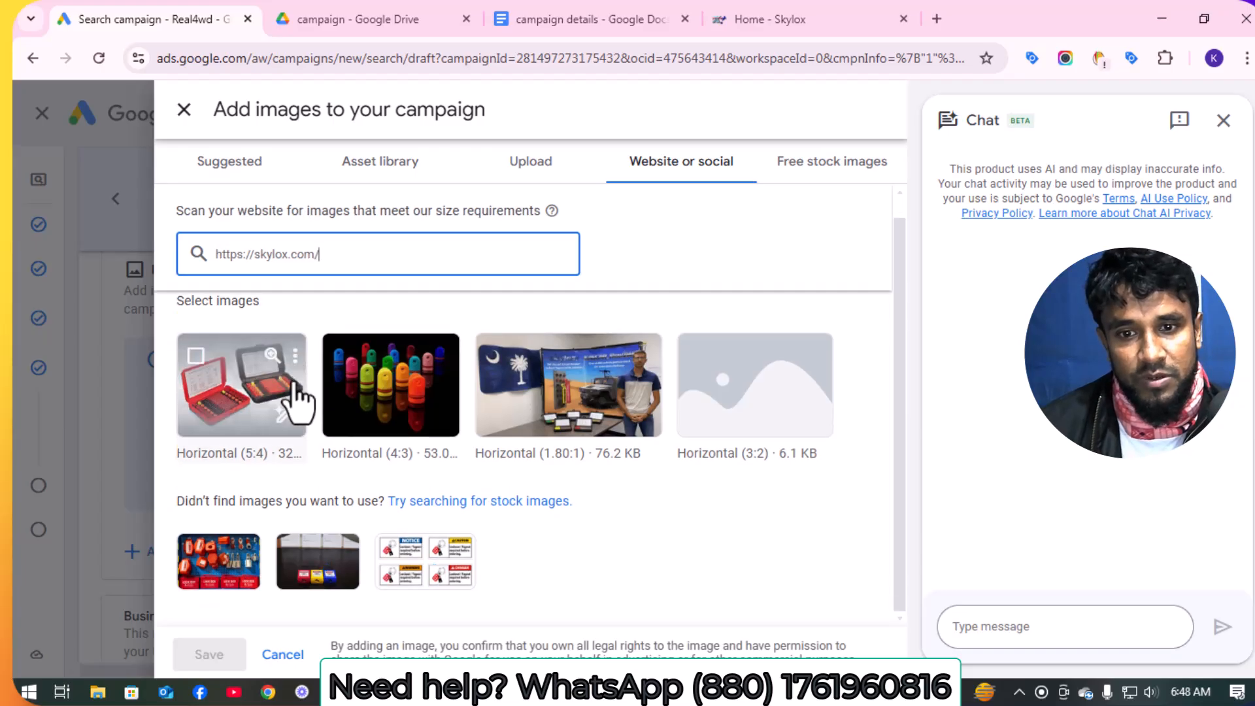
pyautogui.click(202, 378)
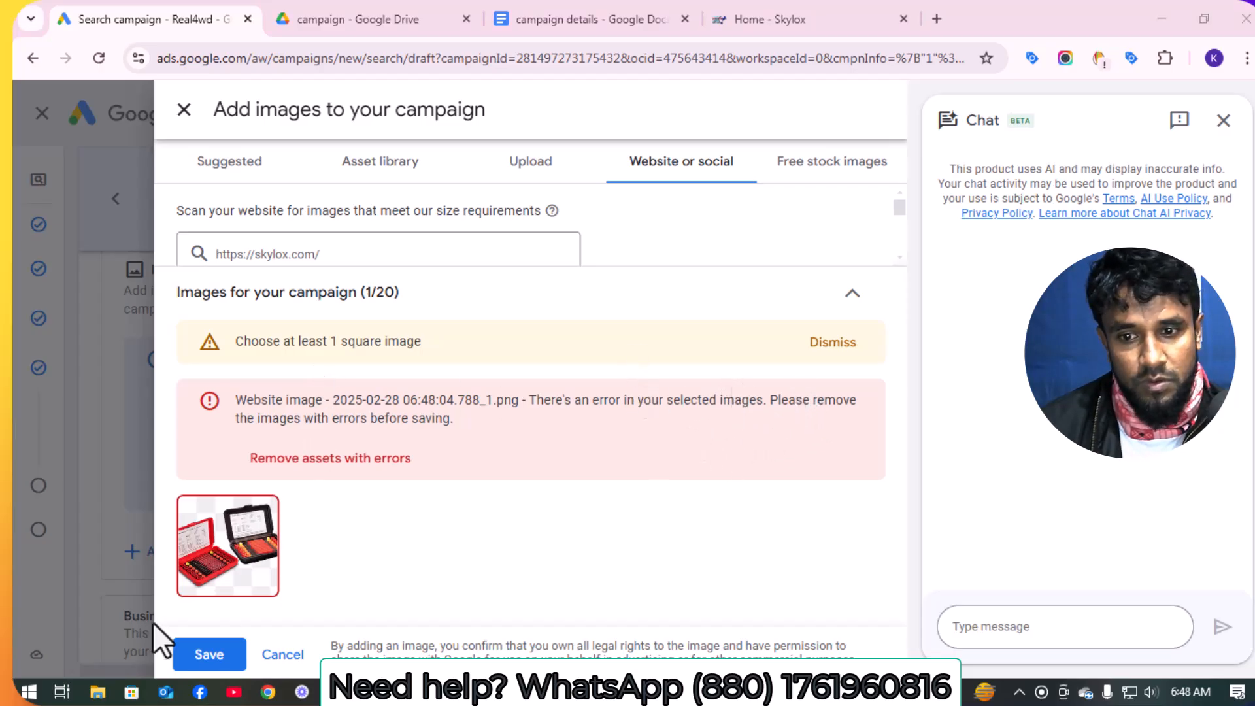
pyautogui.click(335, 466)
# Step: Close the Chat panel, pick the colourful plugs image, and remove the assets with errors
pyautogui.click(1224, 120)
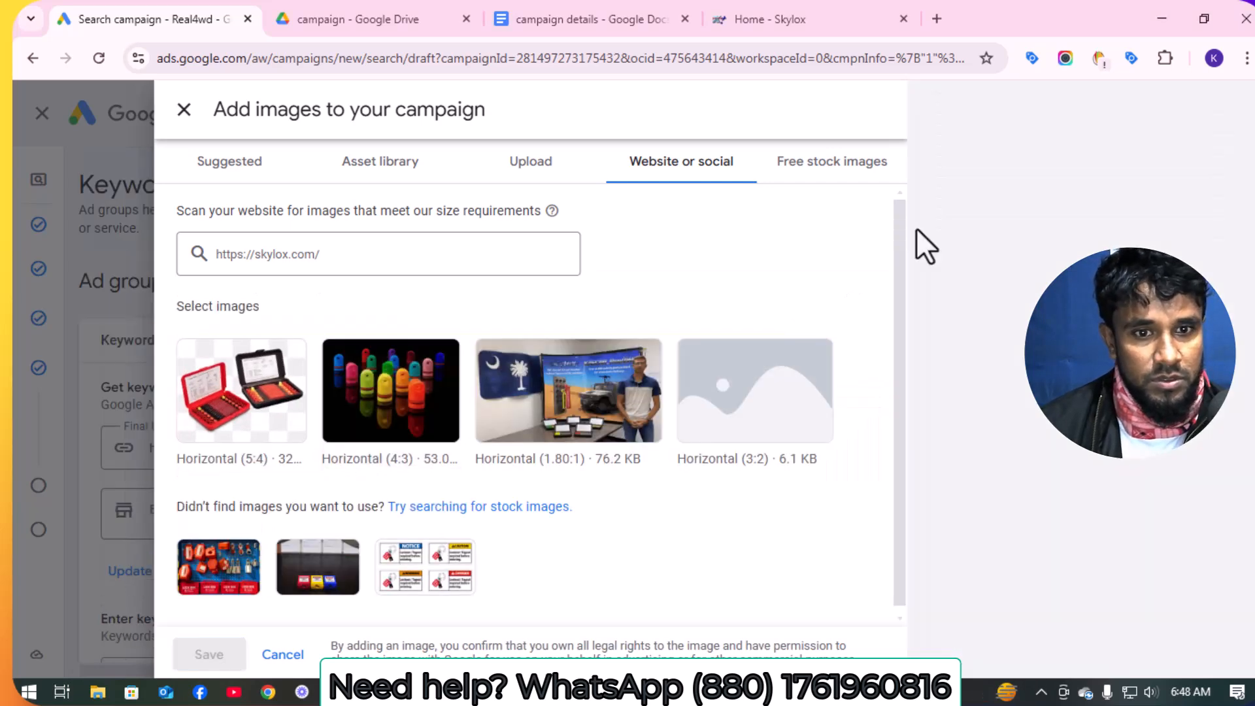
pyautogui.scroll(-1, 822, 347)
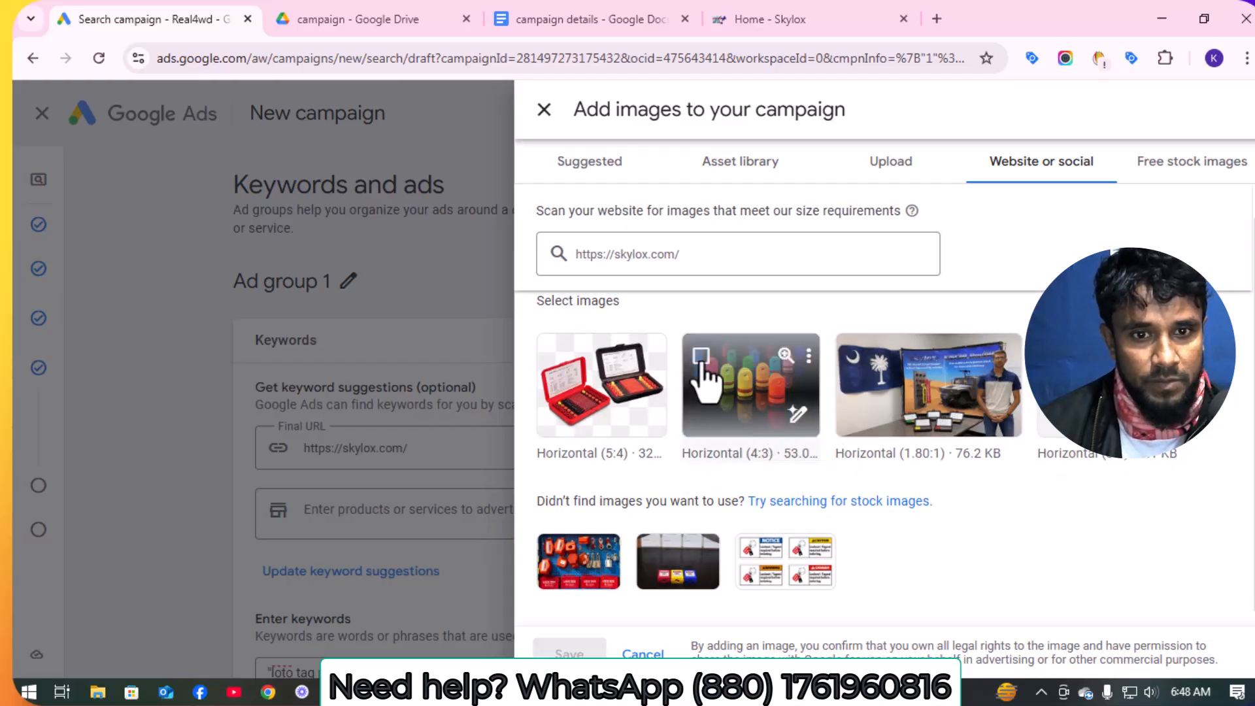
pyautogui.click(736, 376)
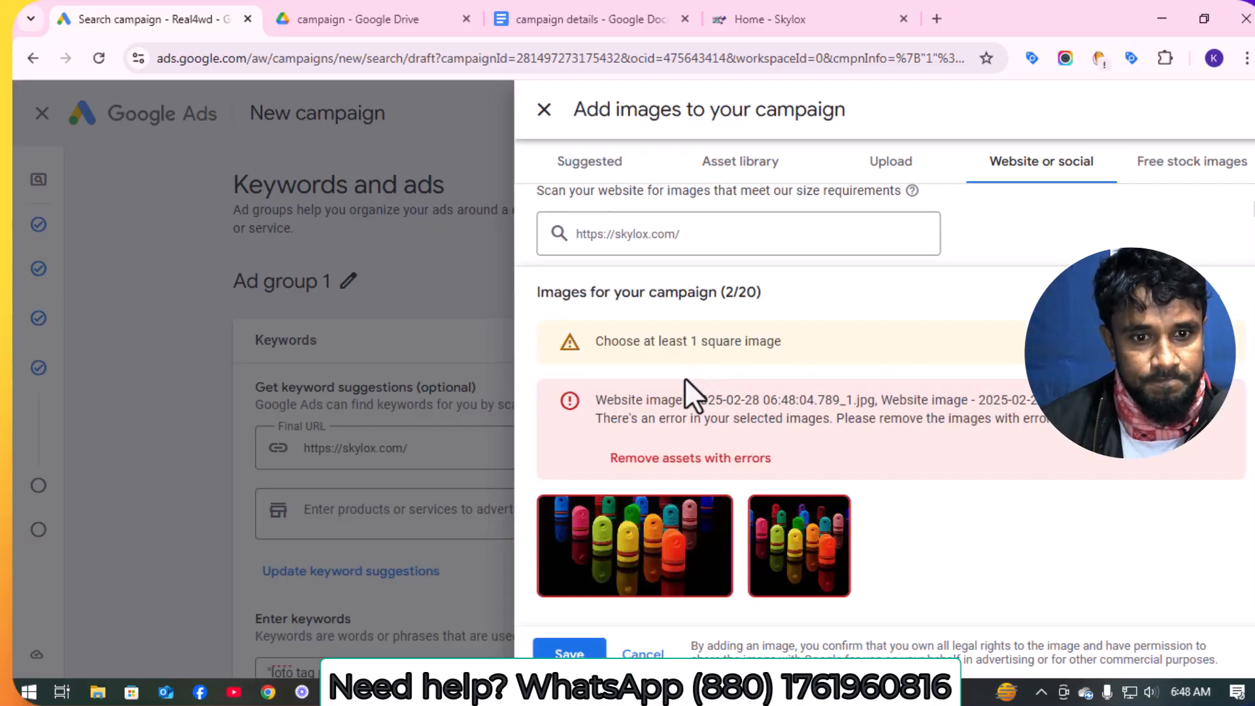
pyautogui.rightClick(538, 319)
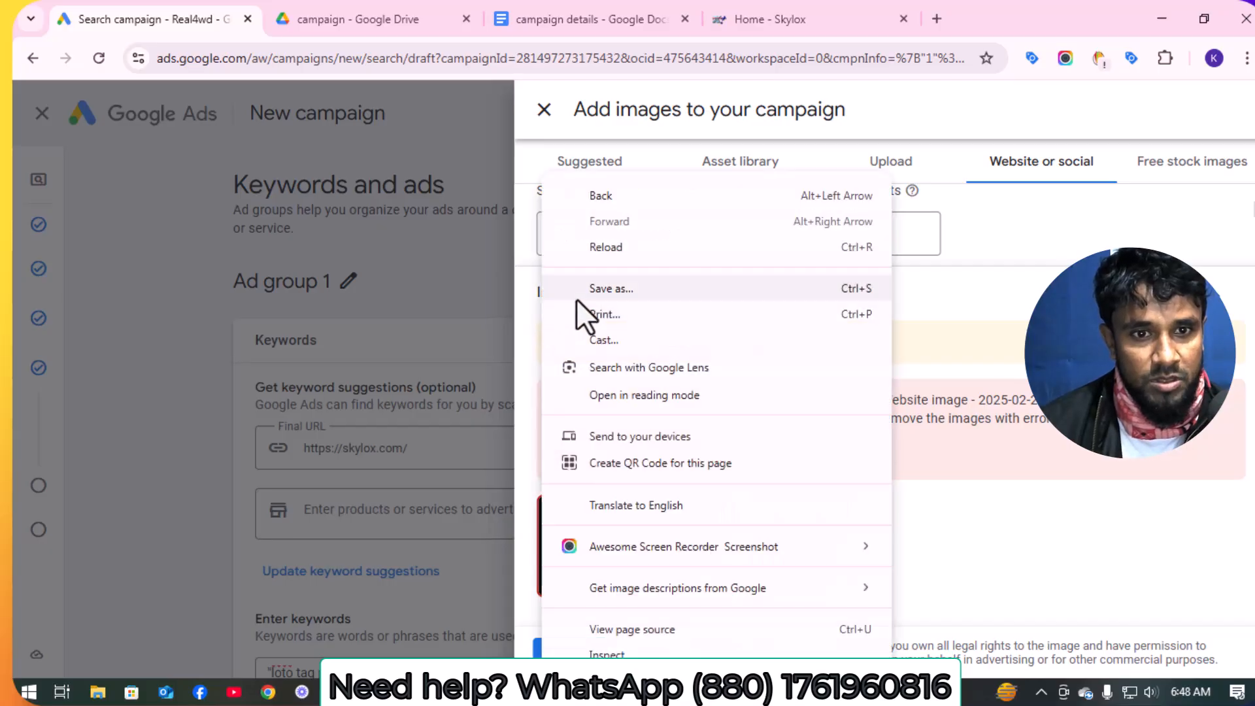
pyautogui.click(1063, 272)
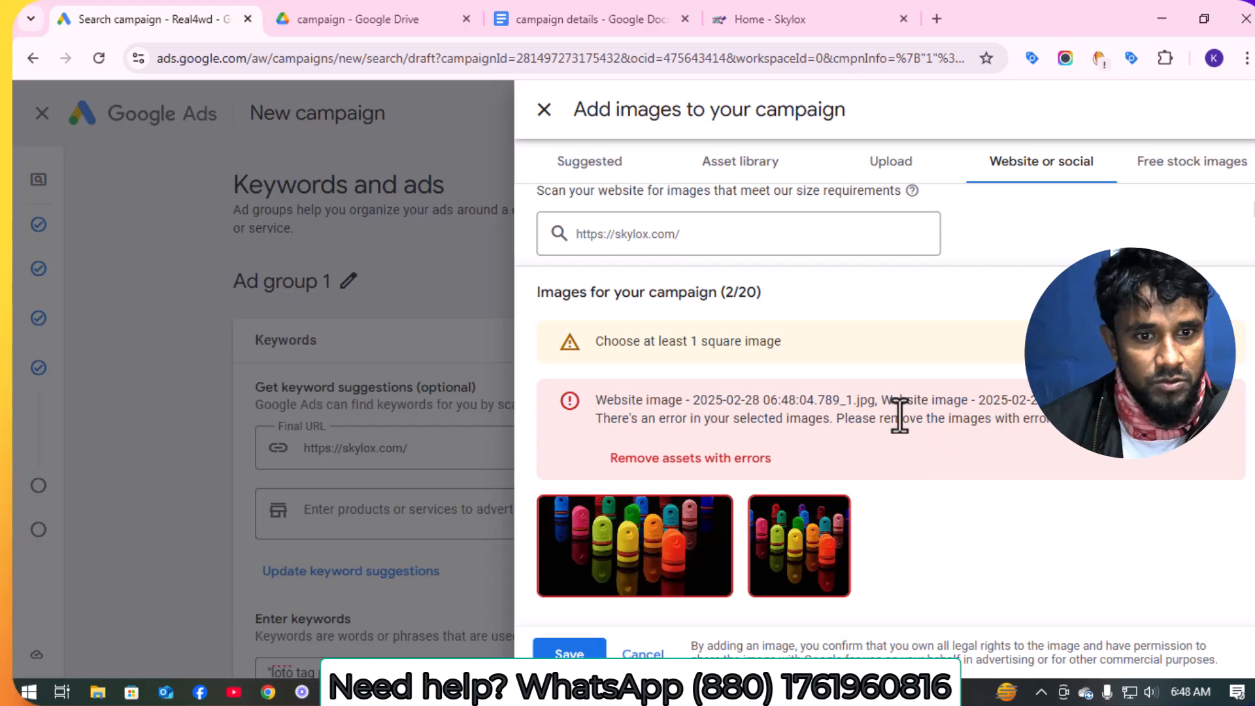
pyautogui.click(726, 459)
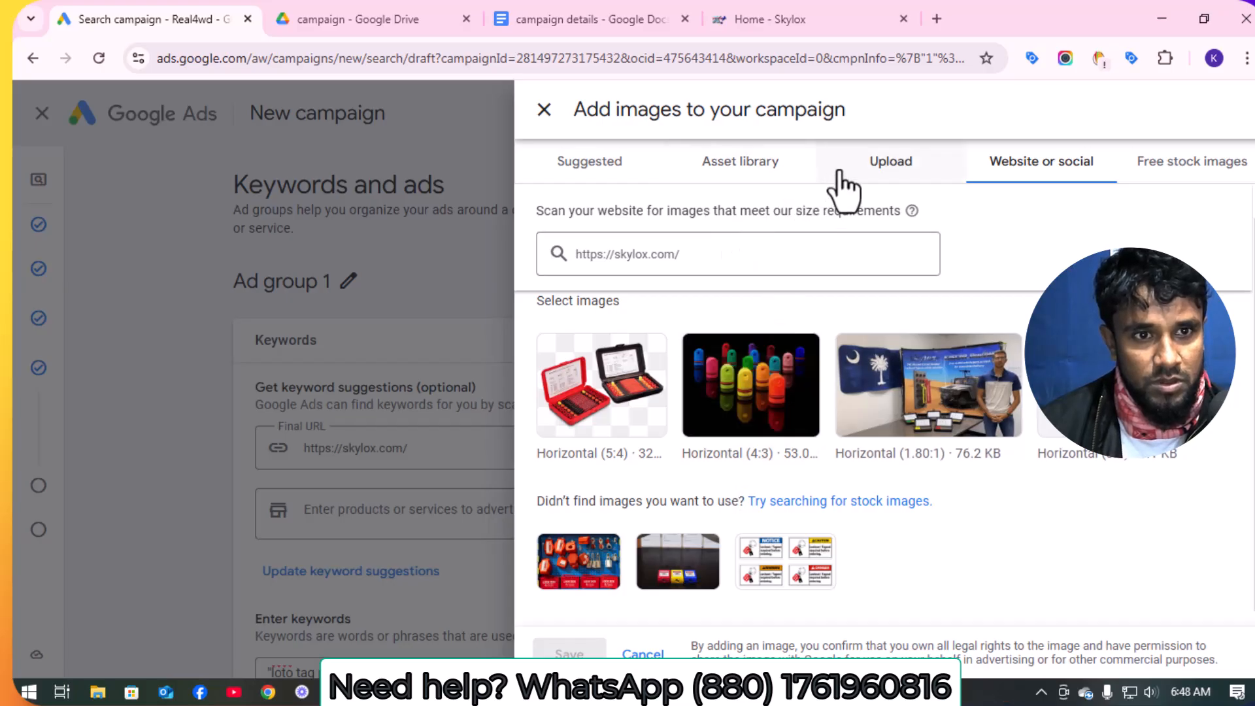
# Step: Check the Upload tab, then look through the 39 images in the Asset library
pyautogui.click(867, 174)
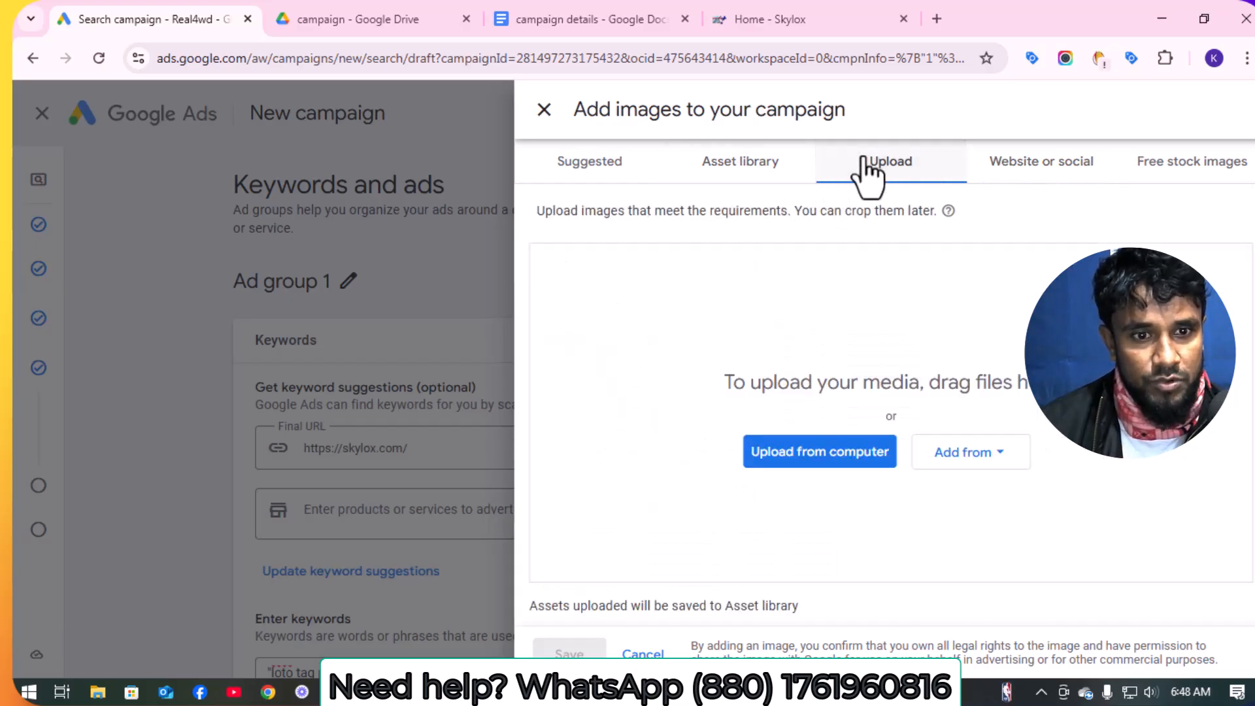
pyautogui.click(751, 166)
pyautogui.scroll(-2, 713, 327)
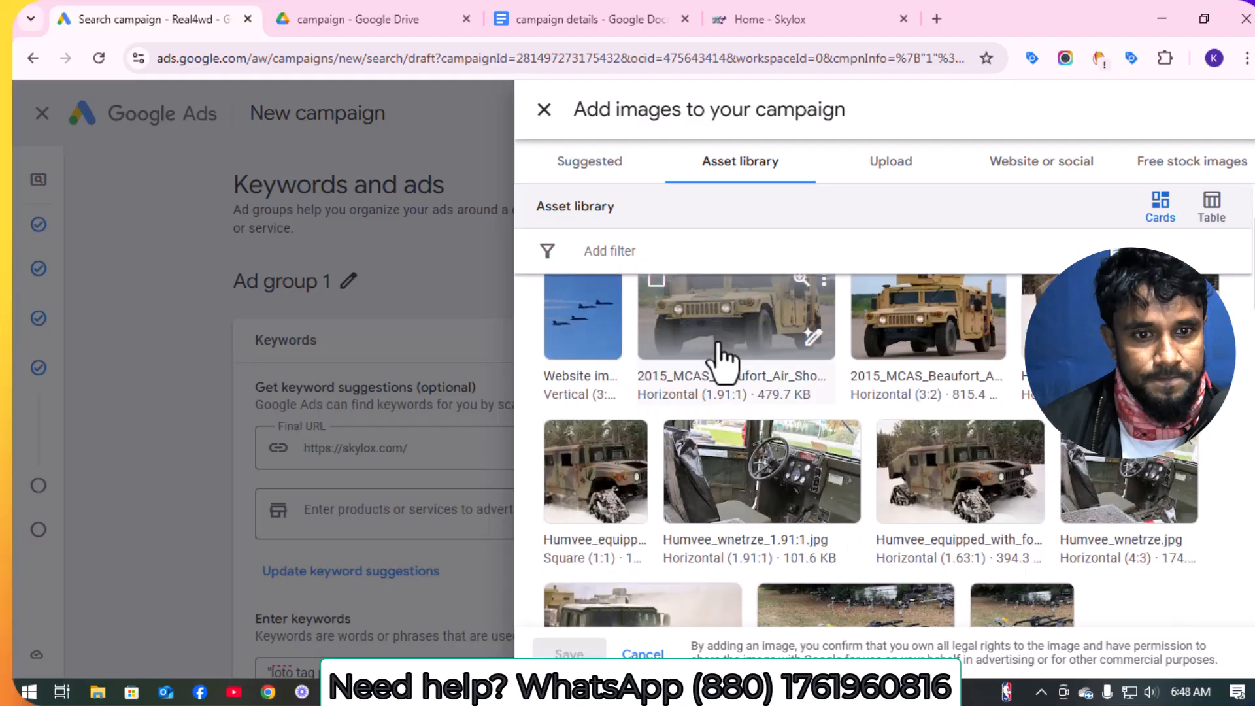
pyautogui.scroll(-3, 720, 360)
pyautogui.scroll(3, 714, 356)
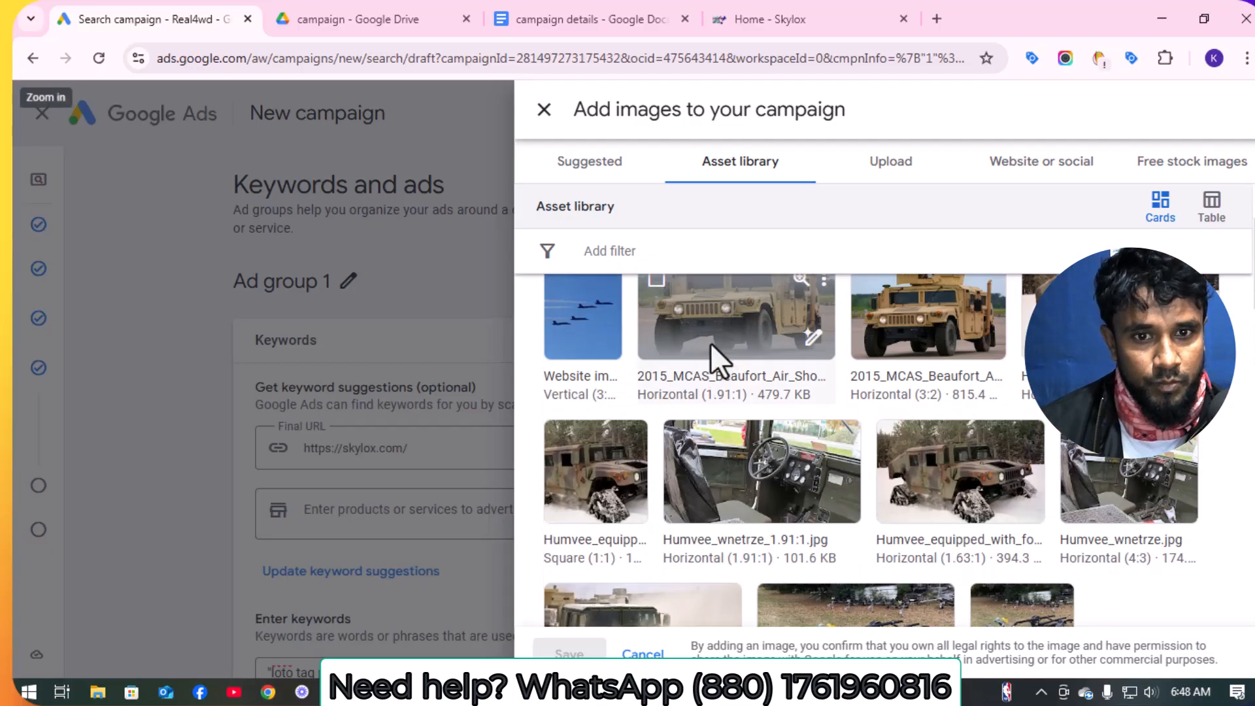
pyautogui.scroll(1, 711, 344)
pyautogui.scroll(-15, 712, 343)
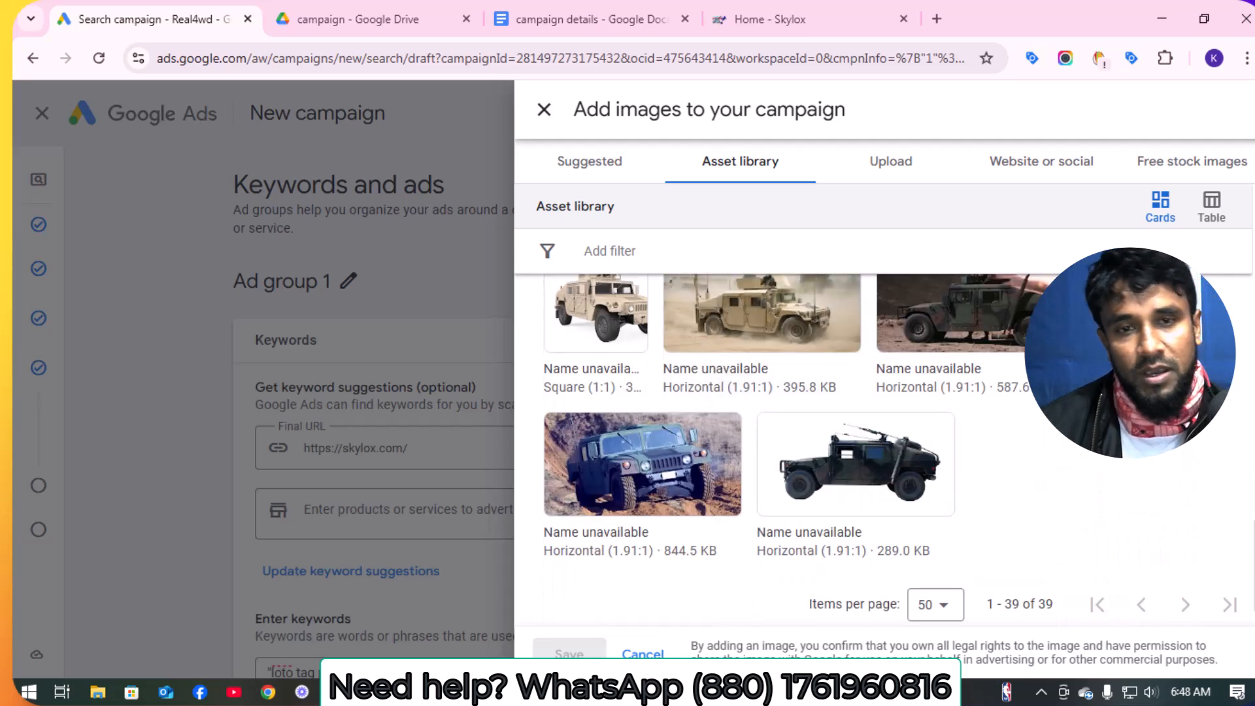
# Step: Close the Add images dialog without adding any image
pyautogui.click(544, 110)
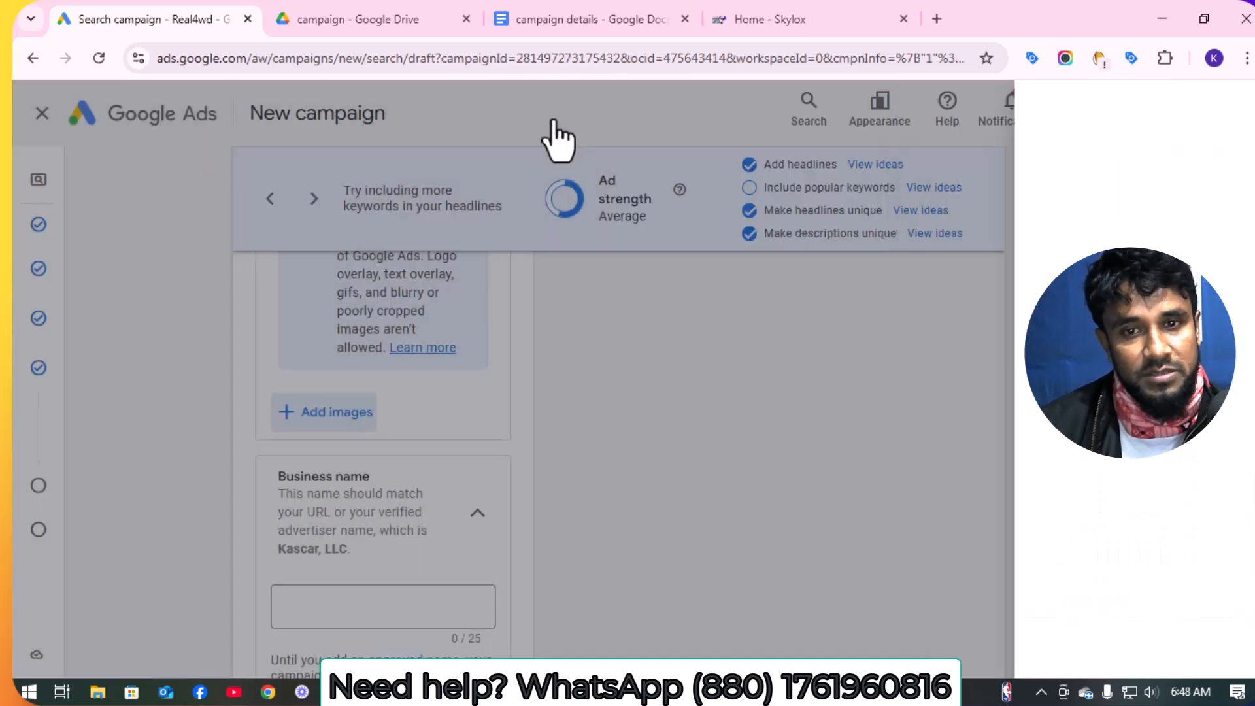
pyautogui.scroll(-6, 394, 479)
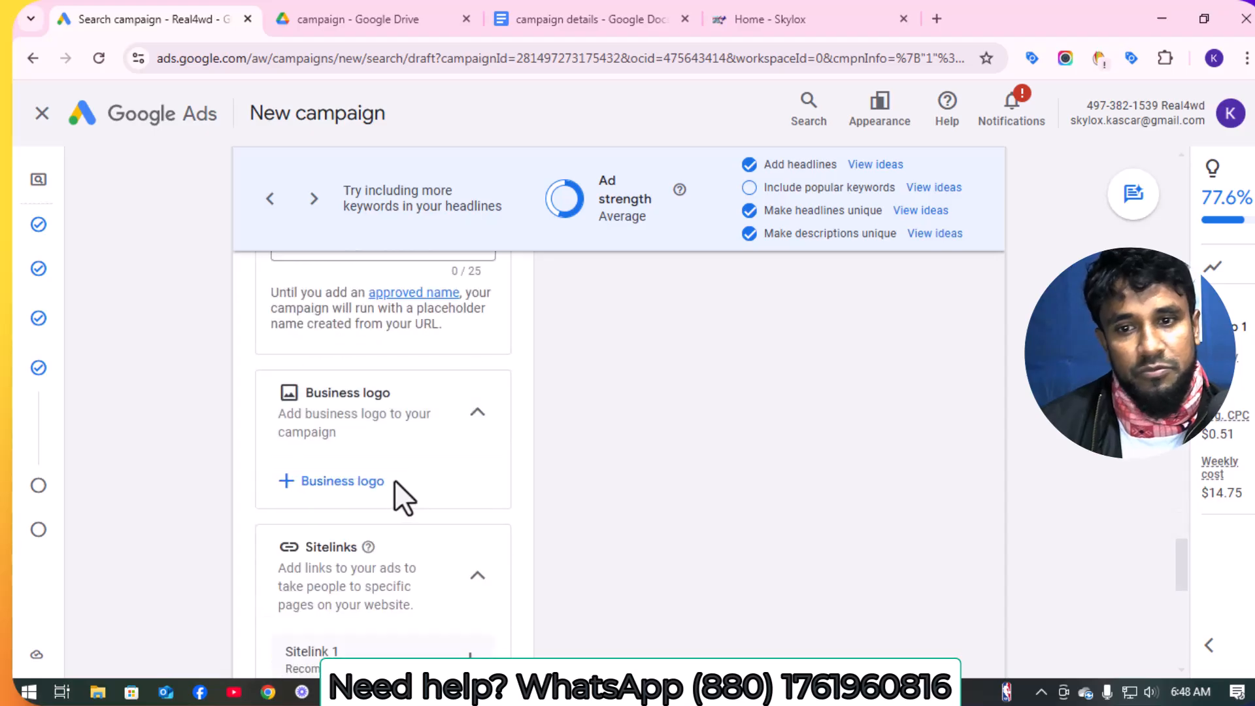
pyautogui.scroll(3, 391, 483)
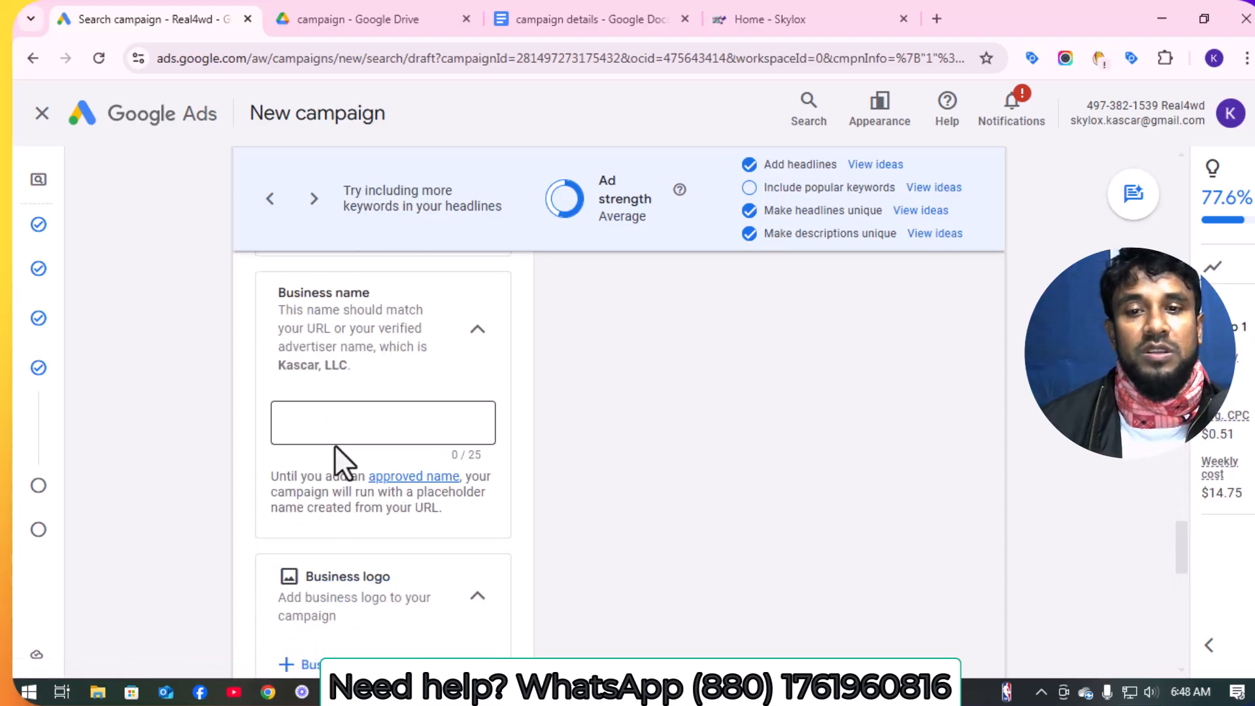
# Step: Enter 'Kascar, LLC' as the ad's business name, correcting the misspelling
pyautogui.click(336, 422)
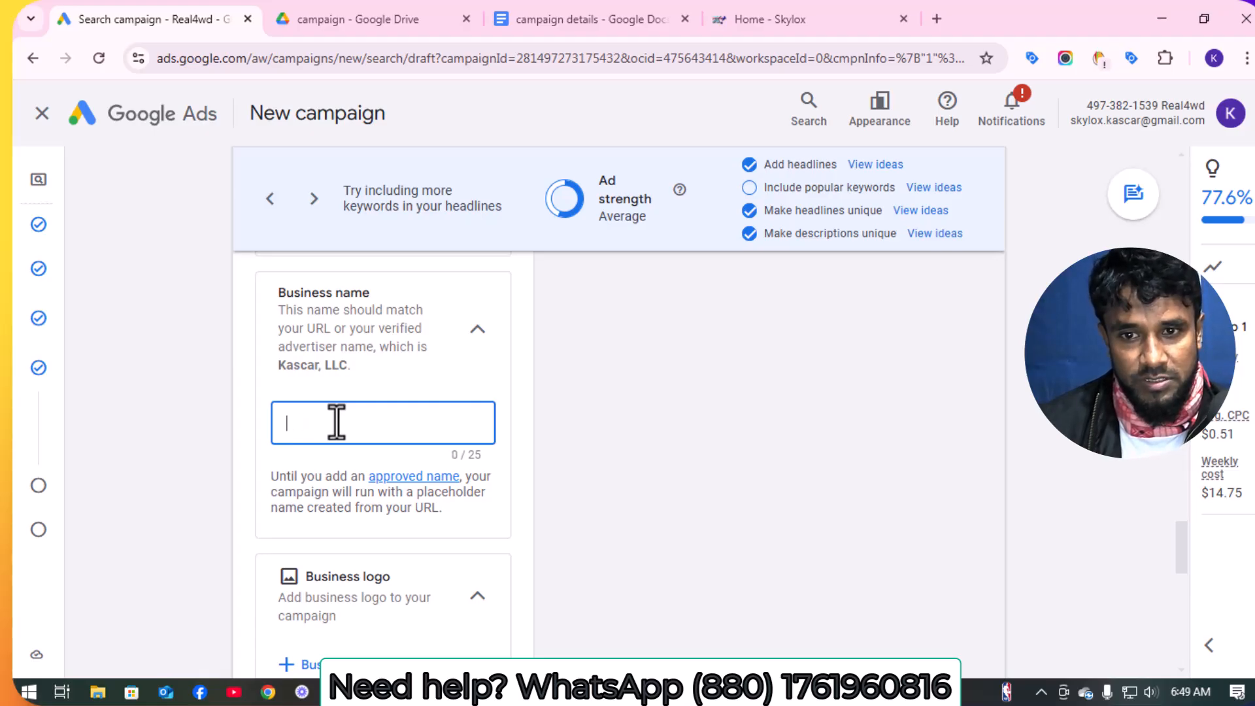
pyautogui.write('Ka')
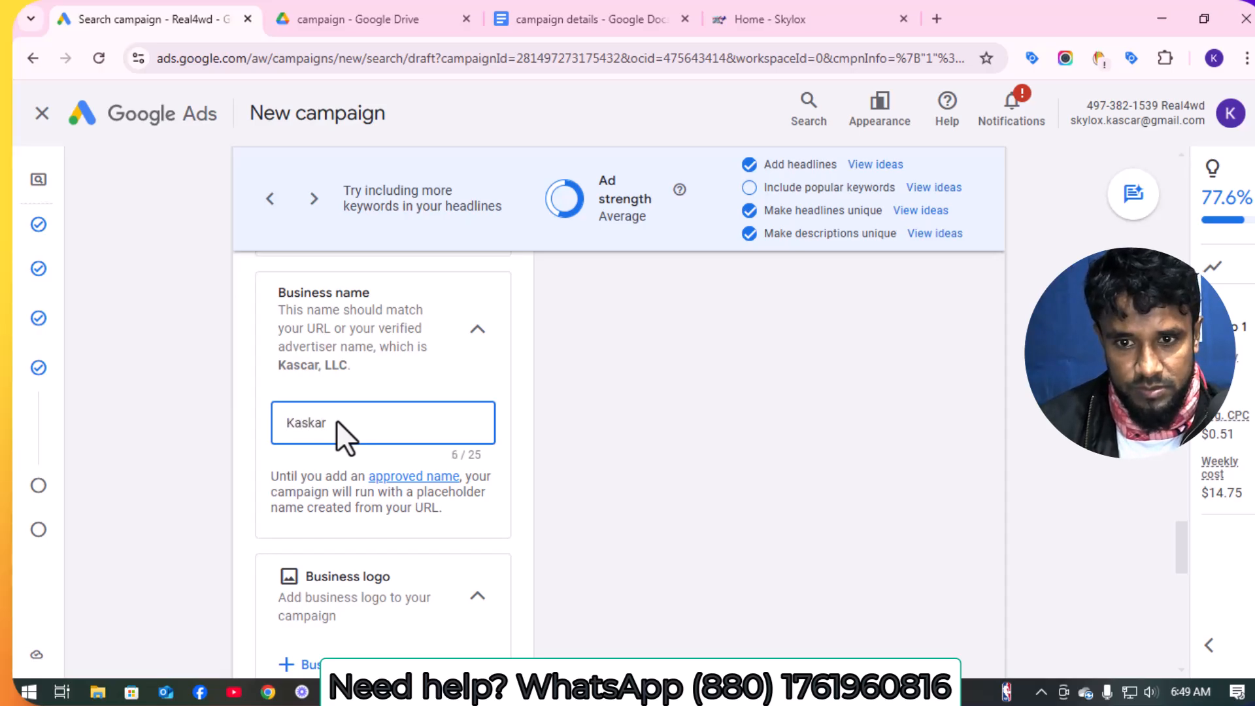
pyautogui.write('skar')
pyautogui.press('BackSpace')
pyautogui.press('BackSpace')
pyautogui.press('BackSpace')
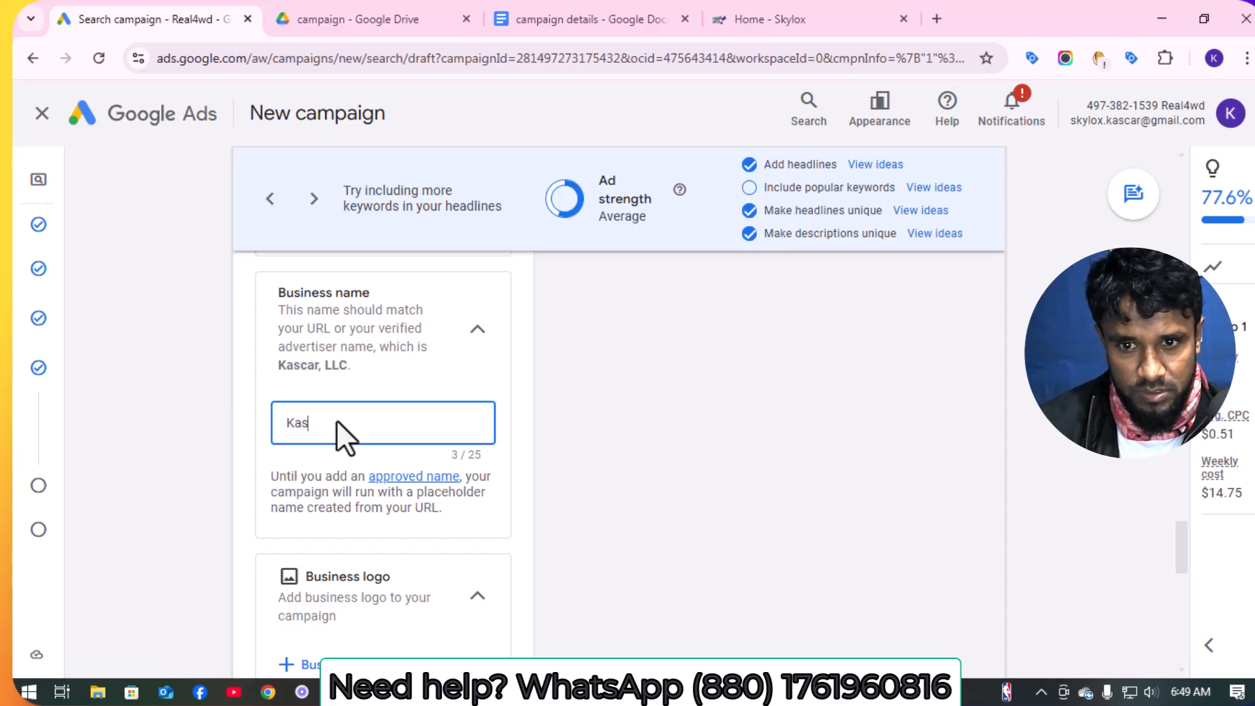
pyautogui.write('car')
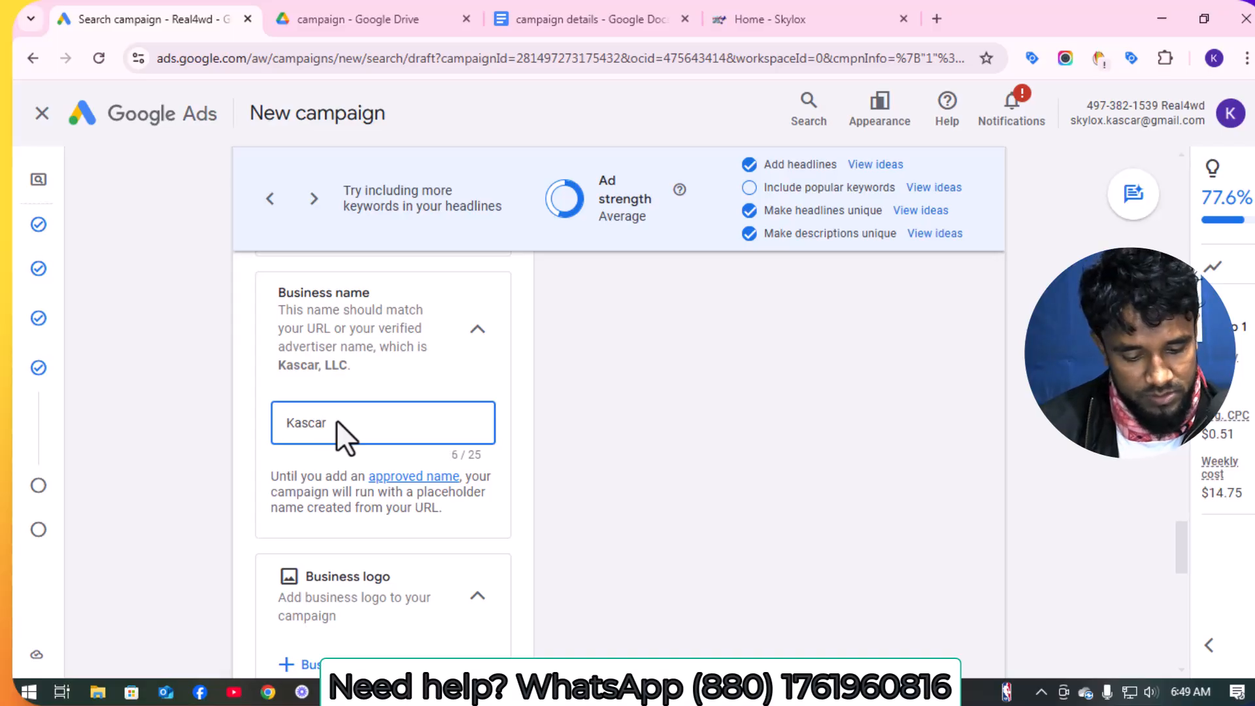
pyautogui.write(', LLC')
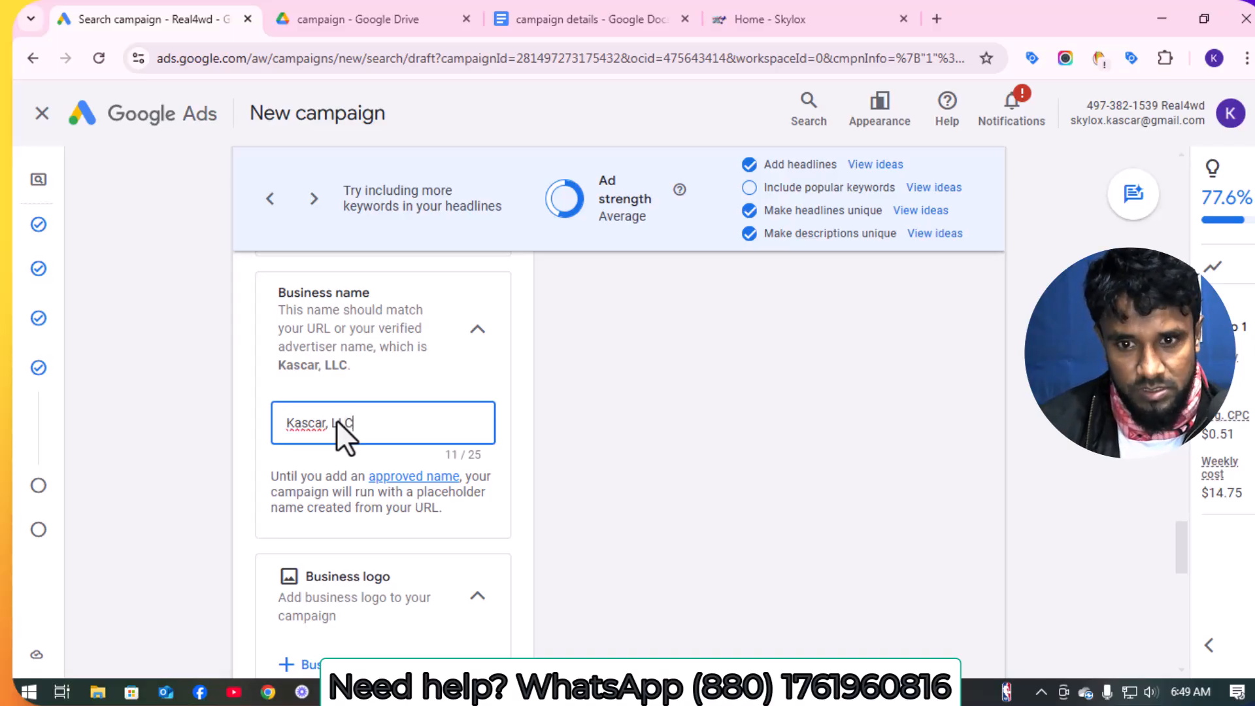
pyautogui.scroll(-4, 353, 443)
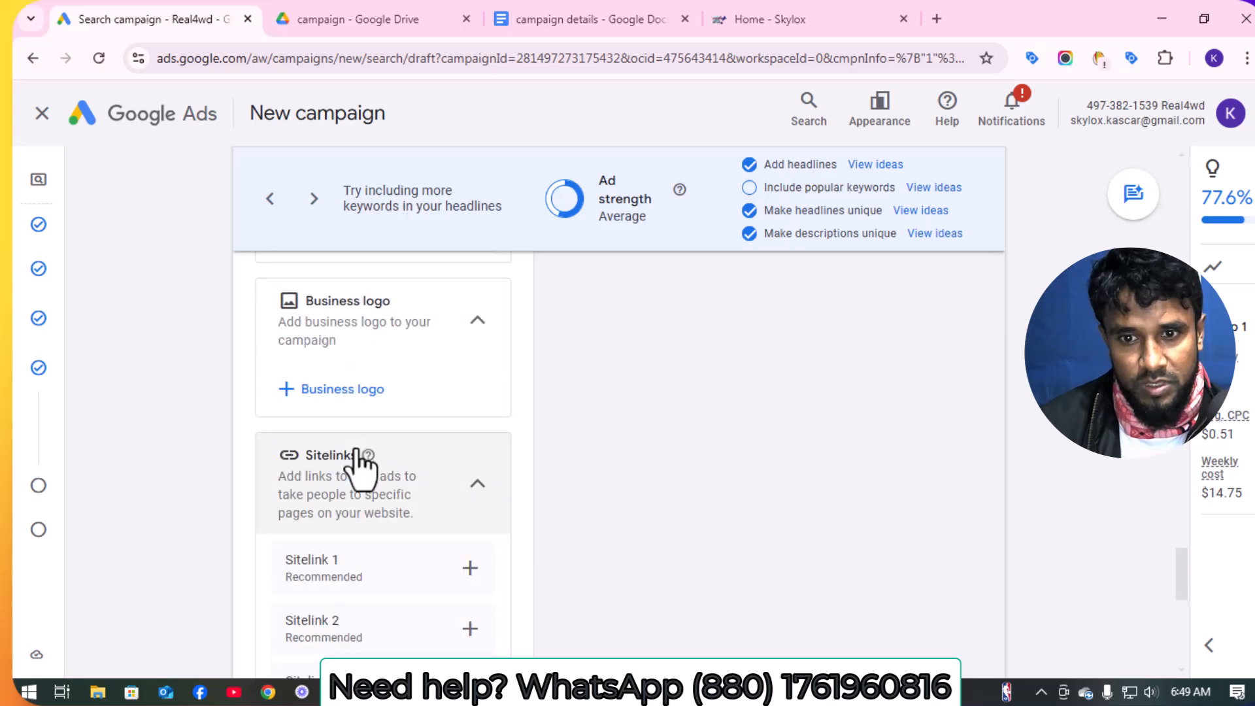
pyautogui.scroll(-9, 360, 445)
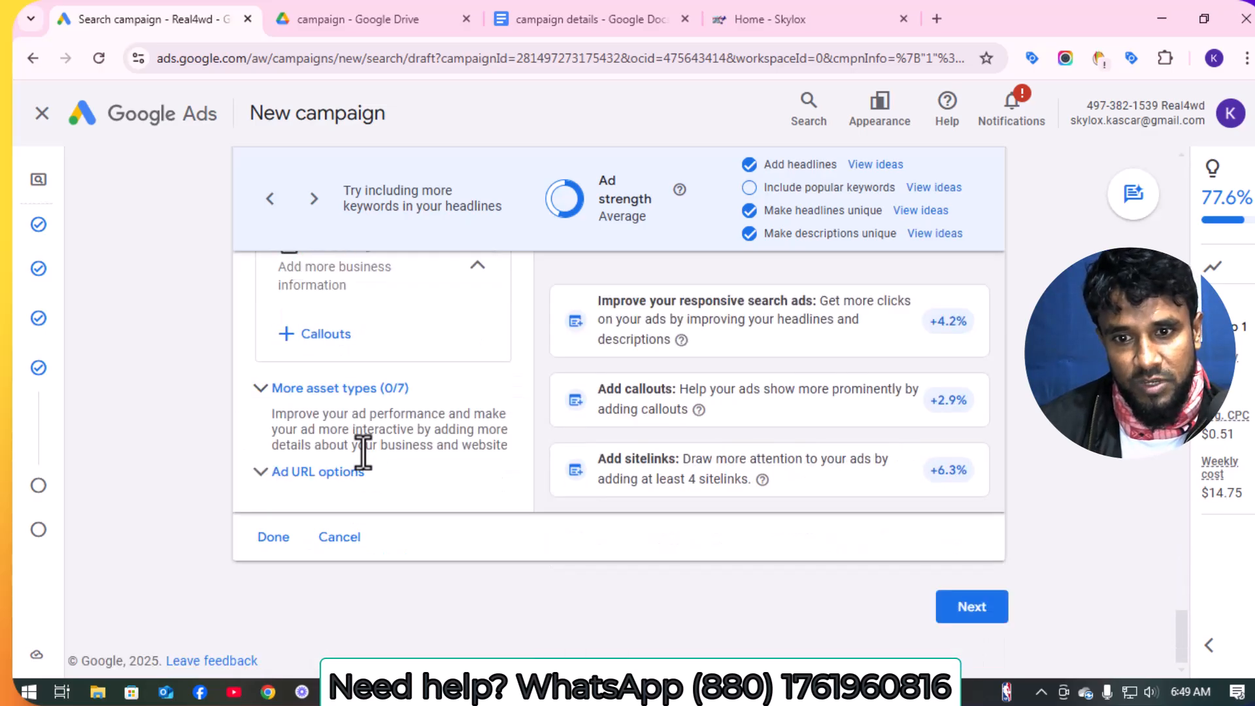
pyautogui.scroll(5, 362, 450)
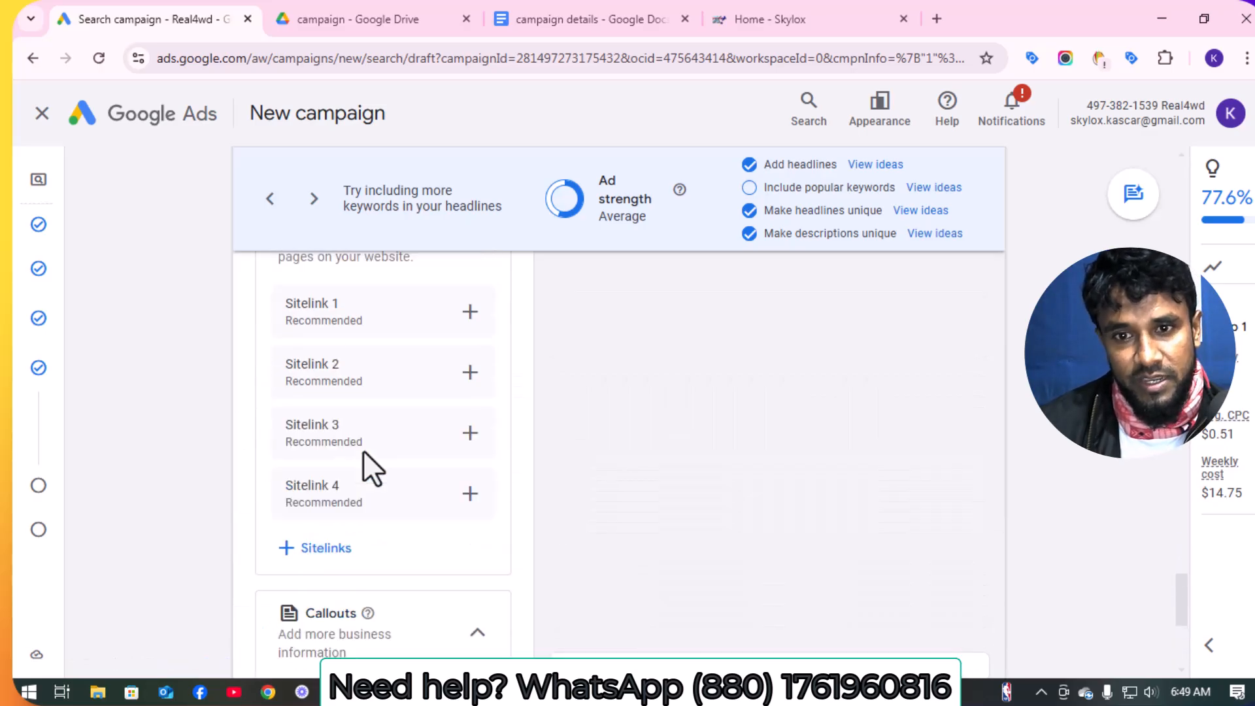
# Step: Close the Sitelink 1 form without adding a sitelink and finish the ad with Done
pyautogui.click(470, 312)
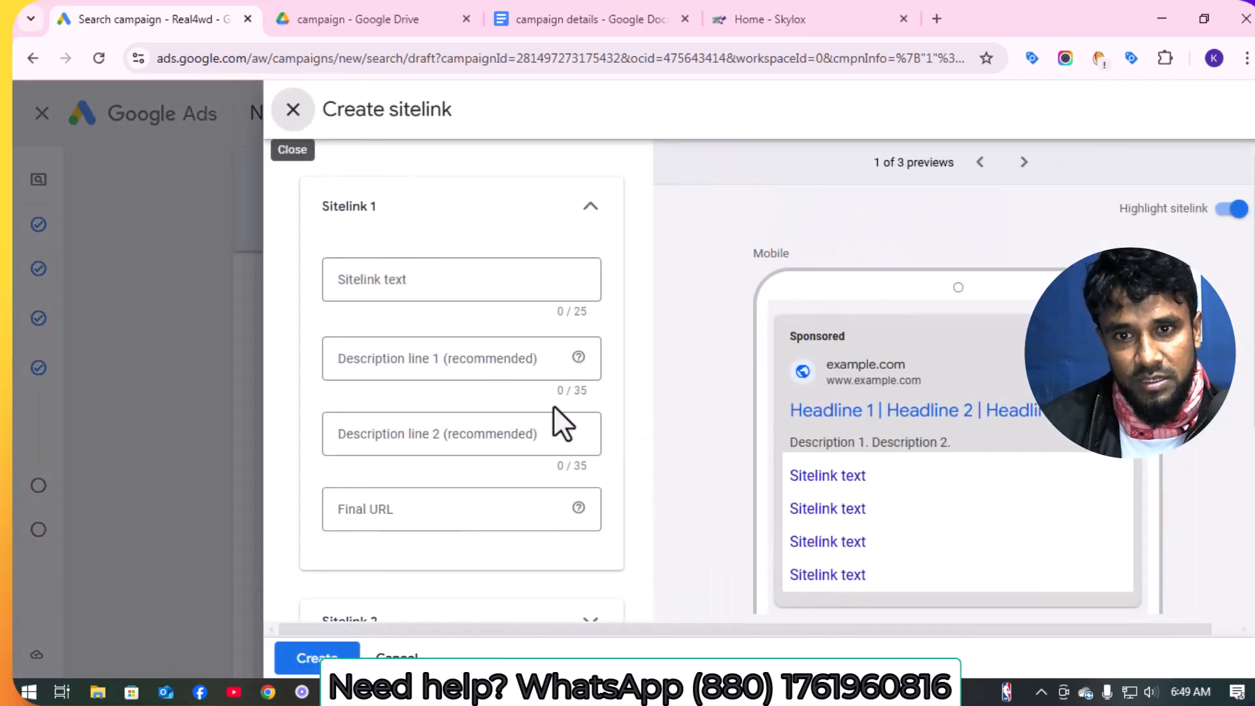
pyautogui.scroll(-5, 497, 362)
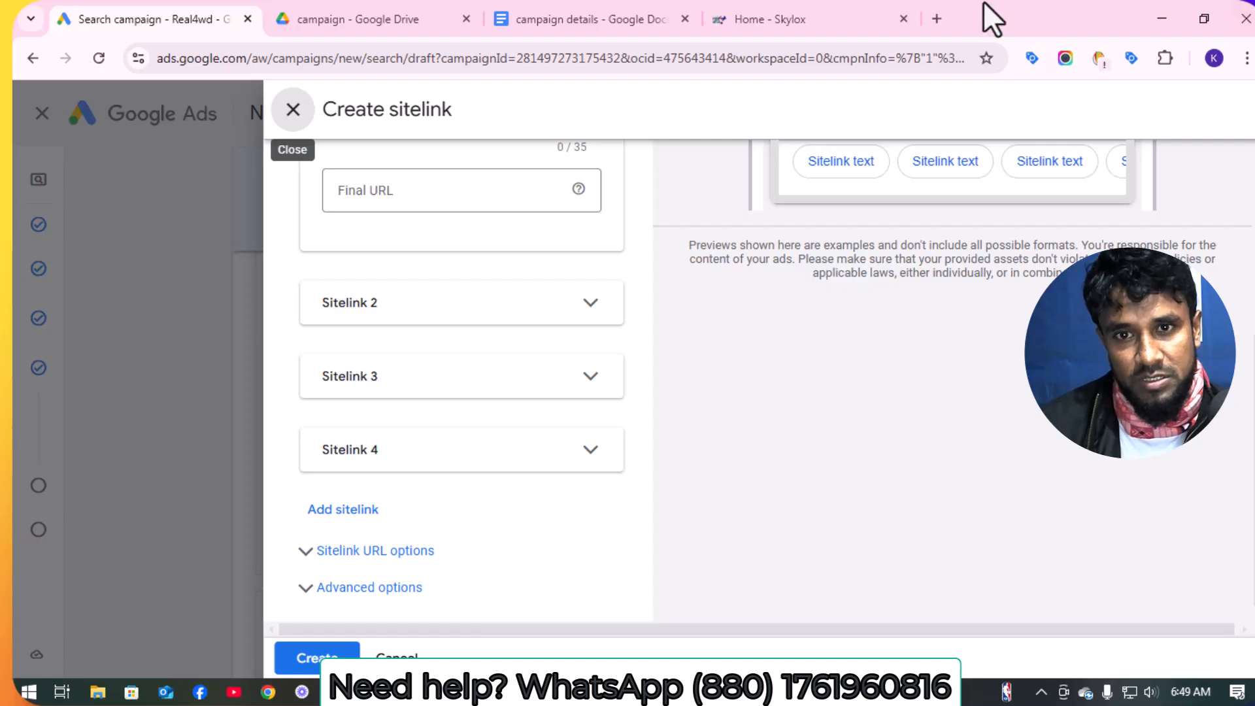
pyautogui.click(292, 111)
pyautogui.scroll(-5, 364, 414)
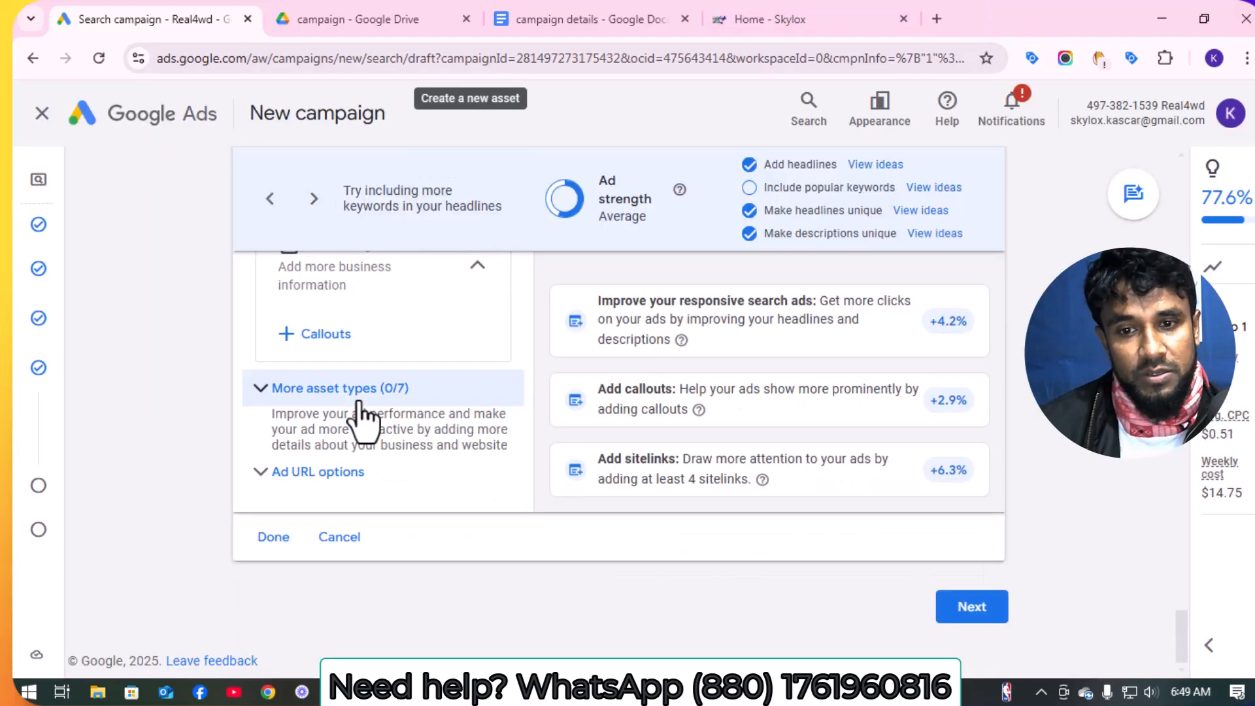
pyautogui.click(279, 540)
pyautogui.scroll(-3, 322, 496)
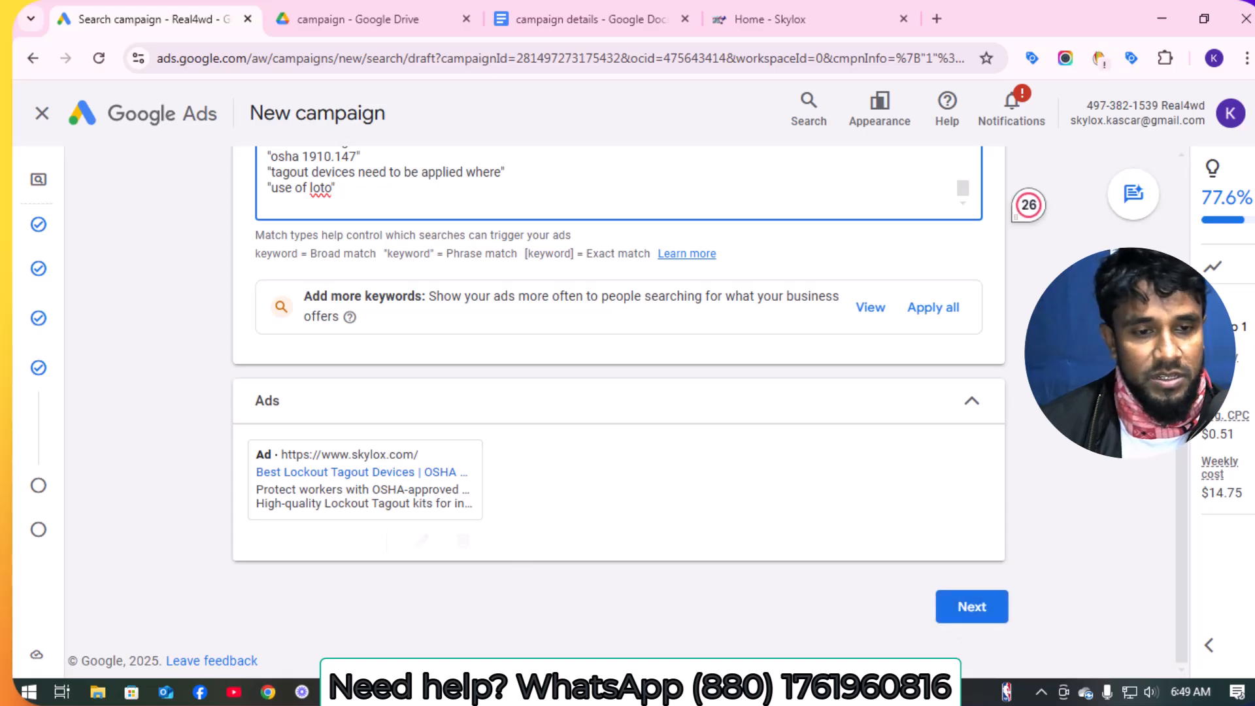
# Step: Replace the recommended $2.11 with a custom $20 average daily budget and continue to review
pyautogui.click(984, 618)
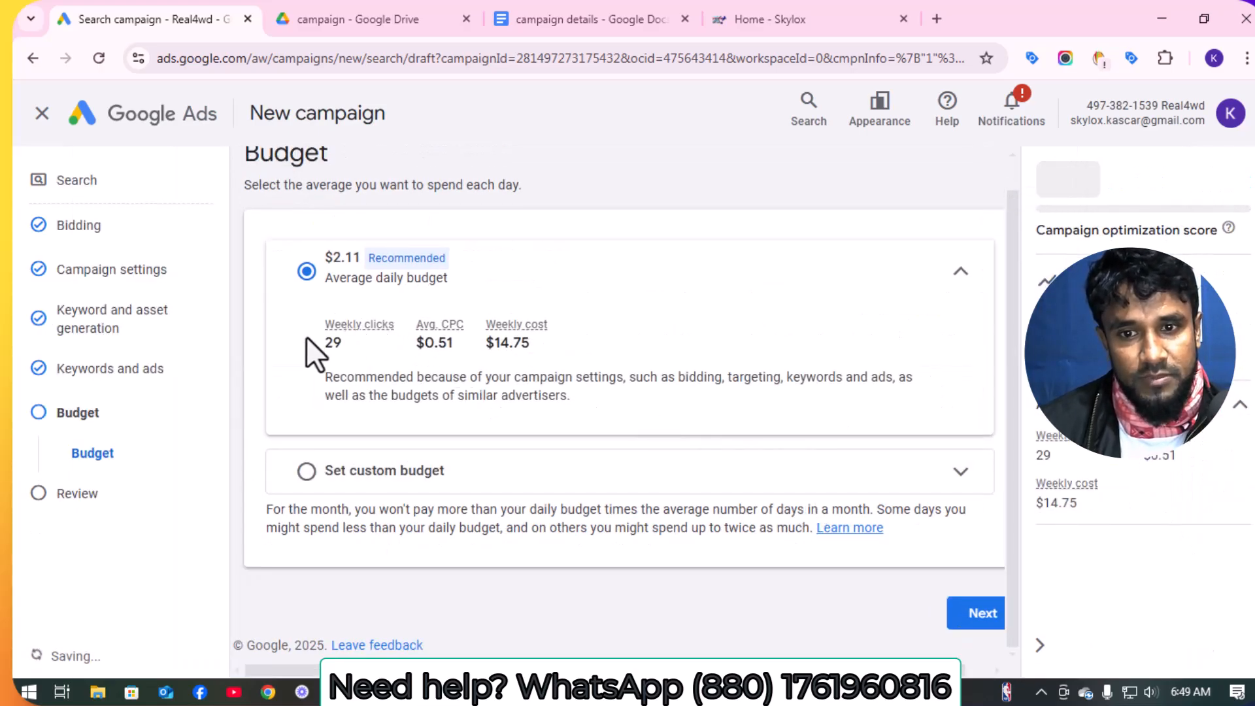
pyautogui.click(309, 473)
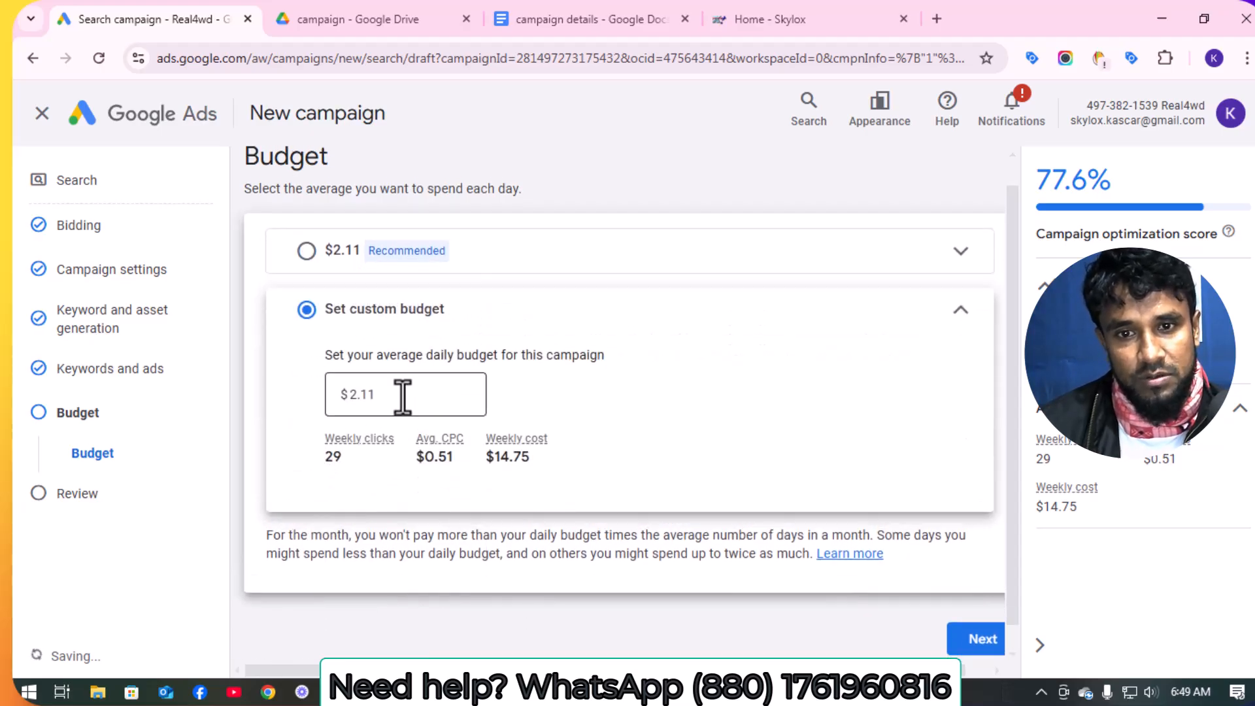
pyautogui.doubleClick(403, 396)
pyautogui.press('BackSpace')
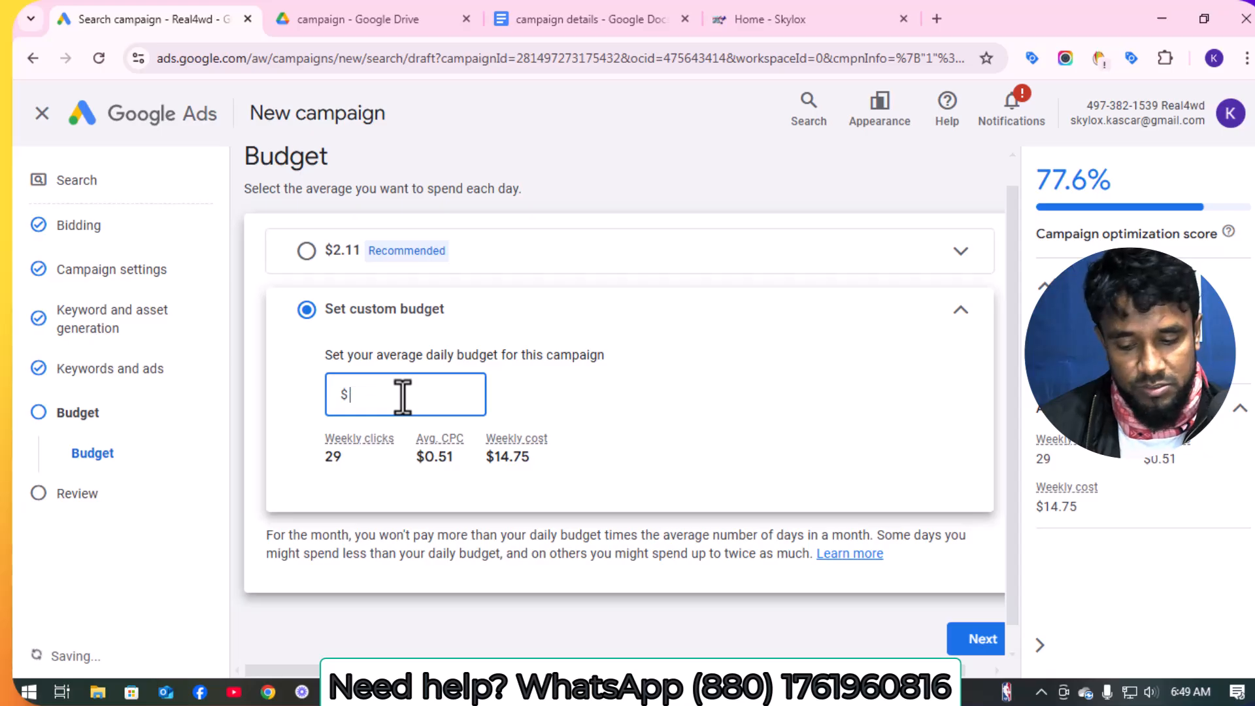
pyautogui.write('20')
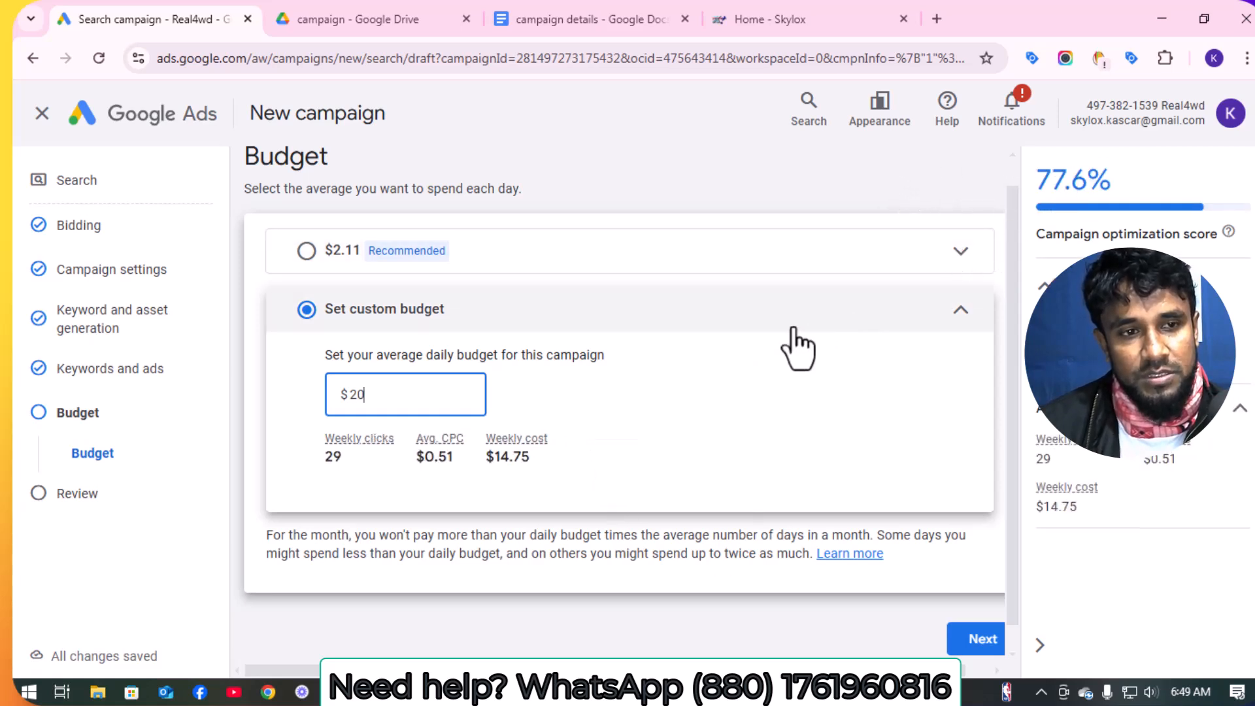
pyautogui.scroll(-1, 778, 431)
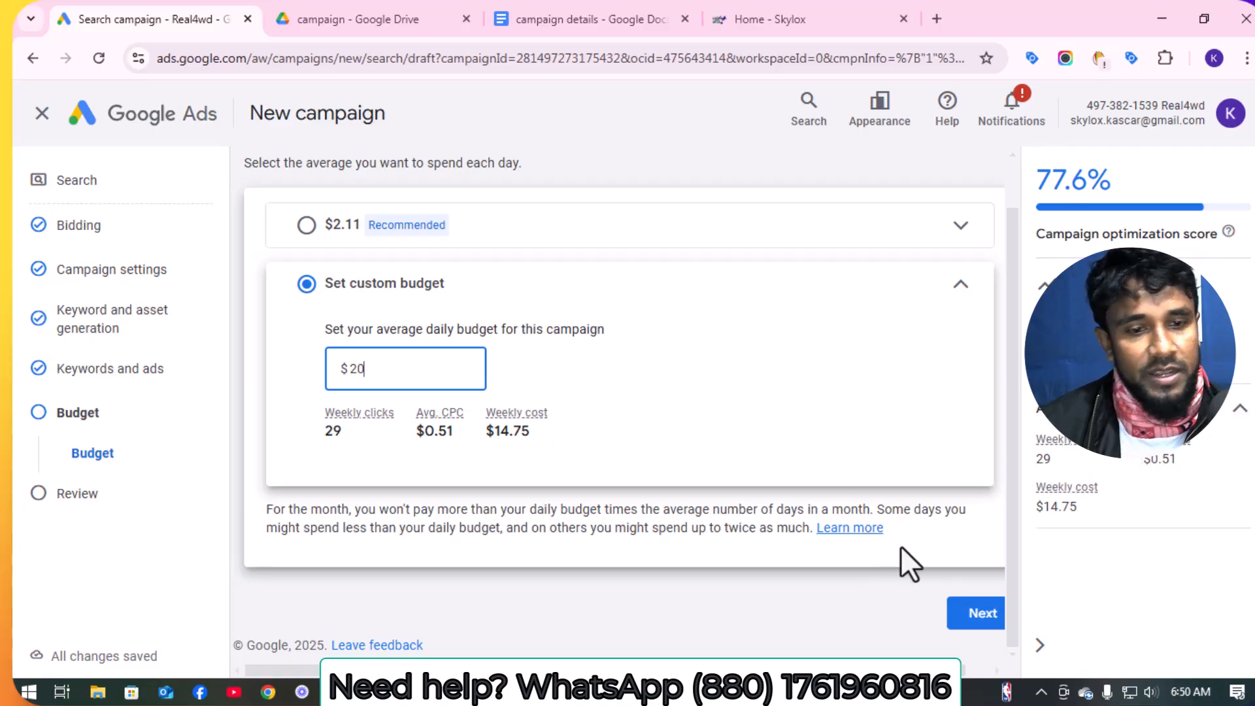
pyautogui.click(974, 613)
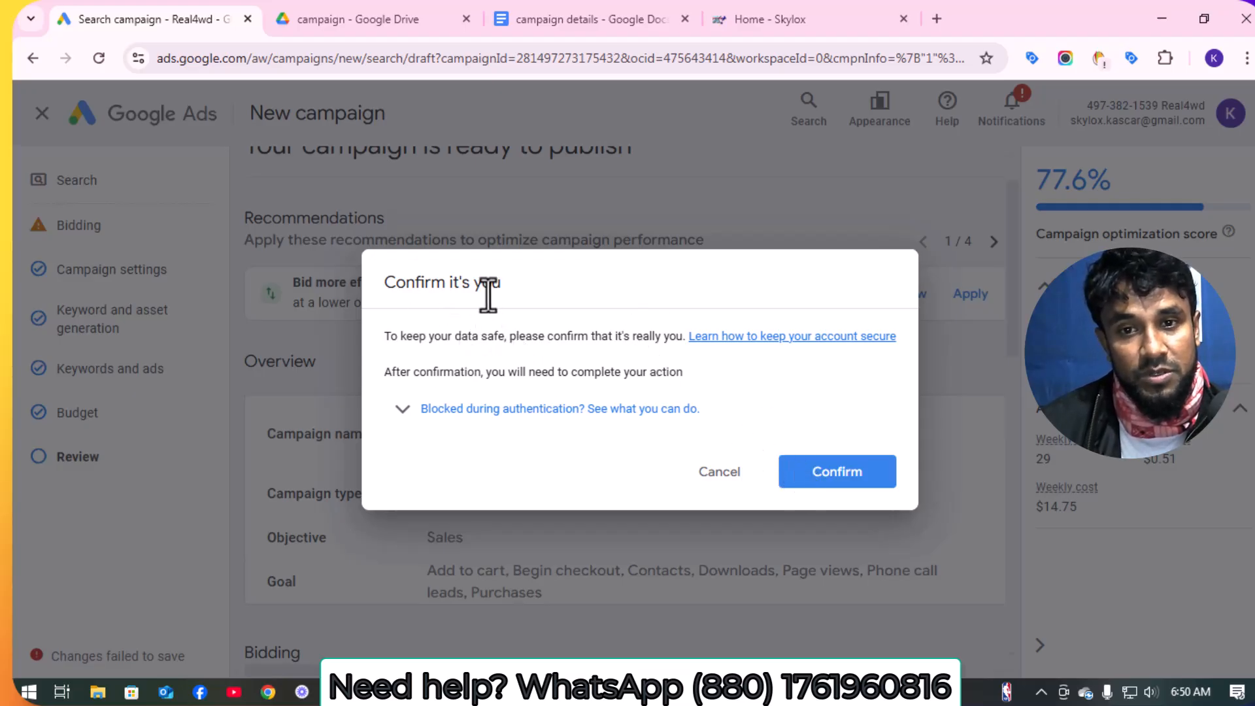
# Step: Confirm identity in the Confirm it's you dialog, retrying after the first attempt
pyautogui.click(835, 472)
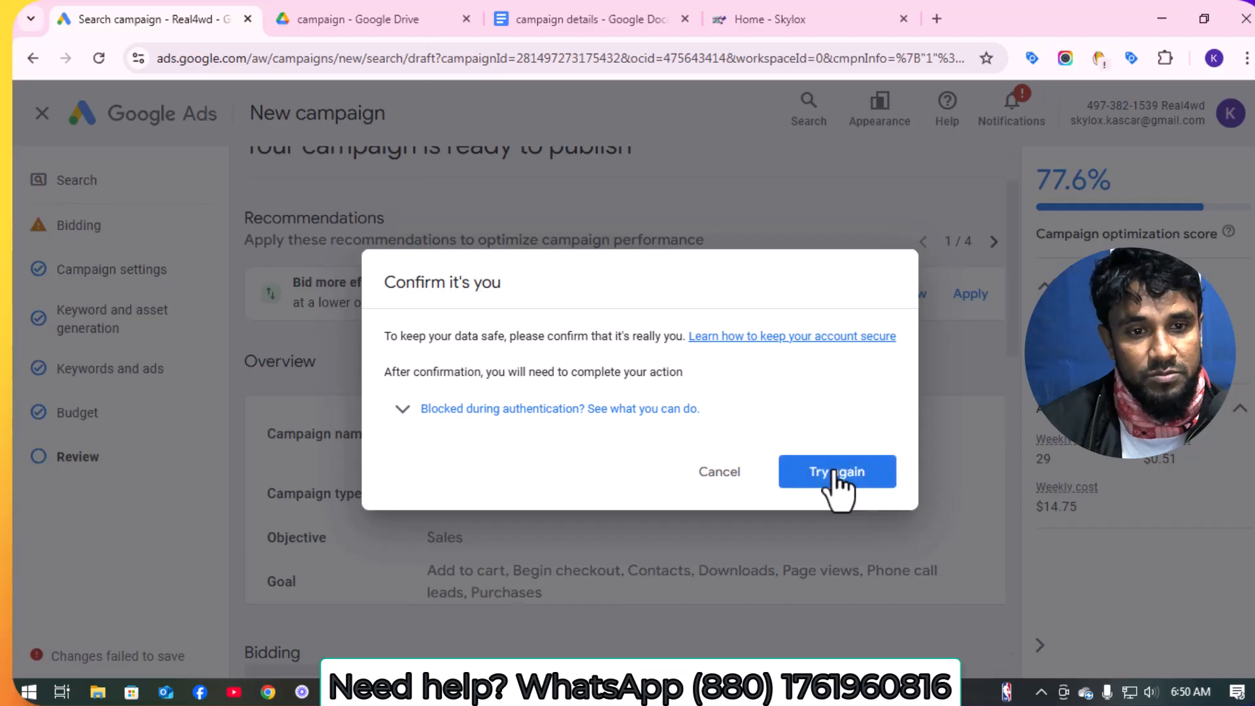
pyautogui.click(836, 476)
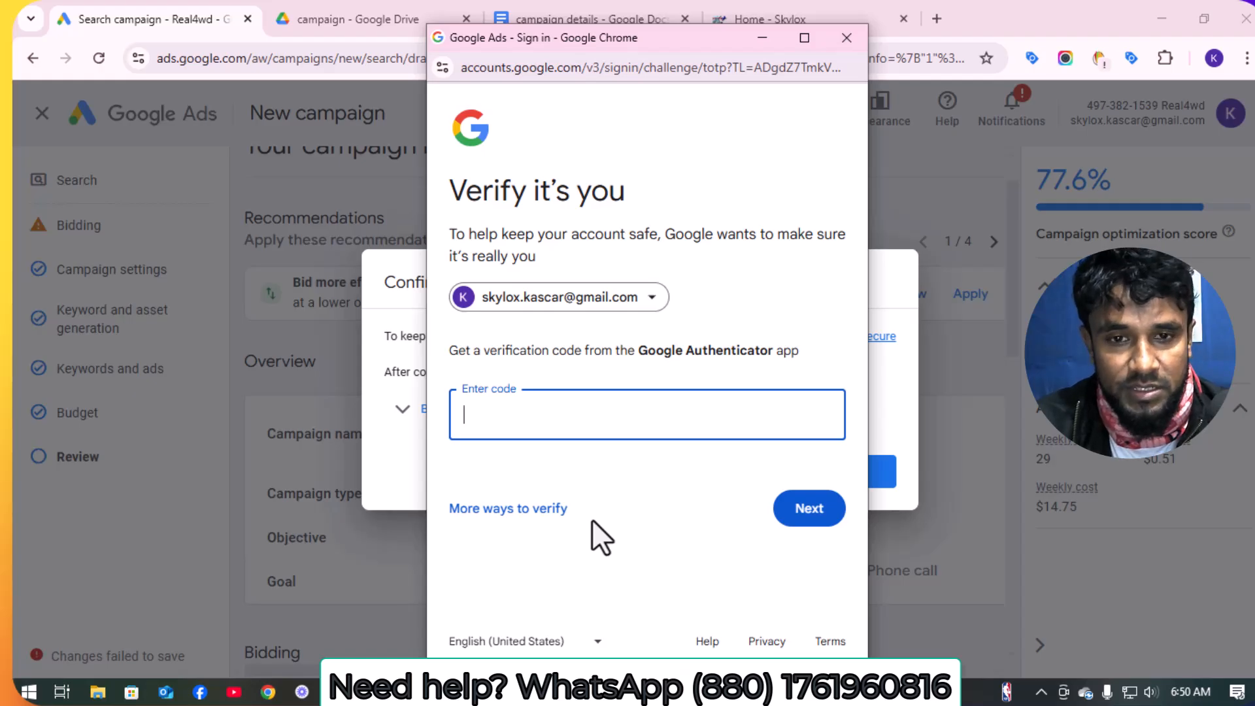
pyautogui.click(405, 691)
pyautogui.rightClick(404, 692)
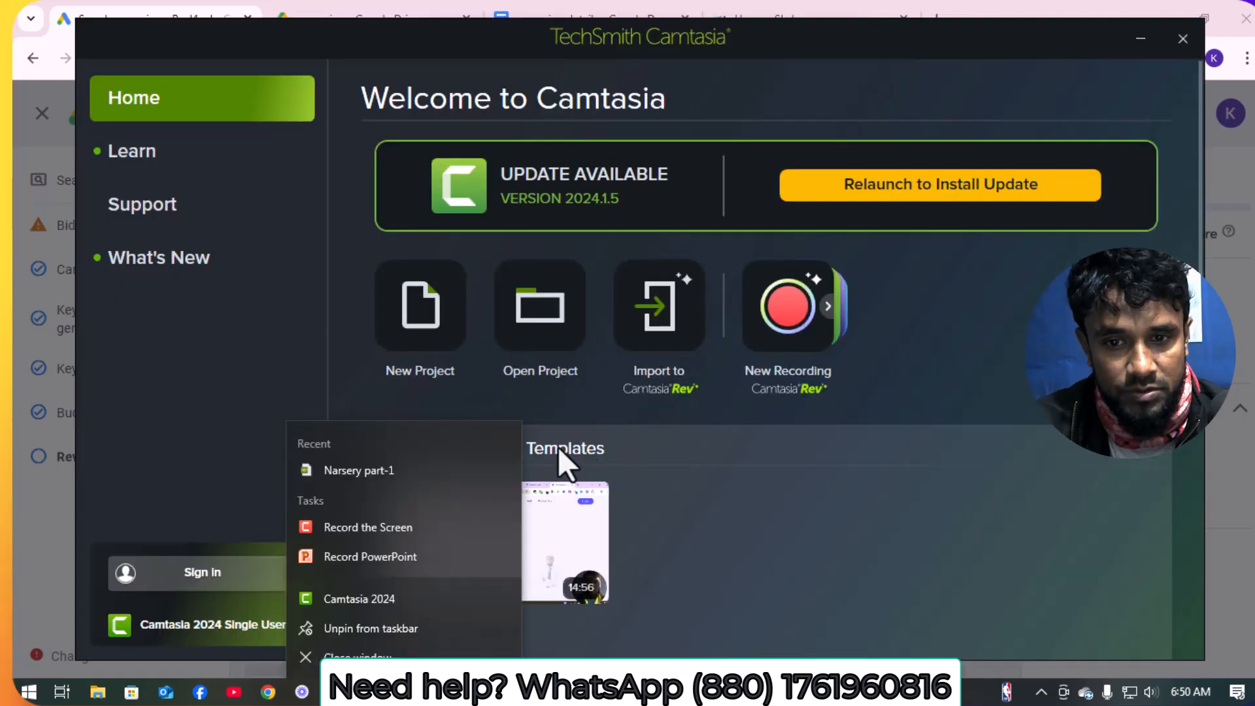
pyautogui.click(475, 683)
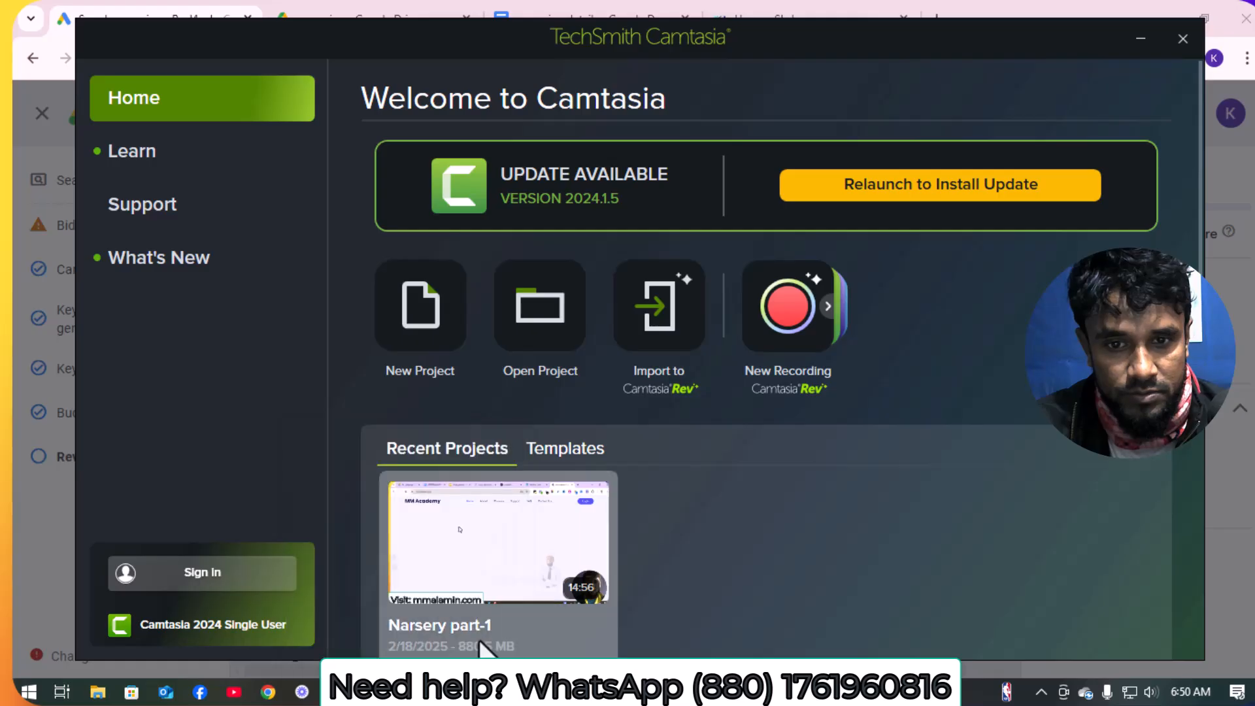
pyautogui.moveTo(438, 692)
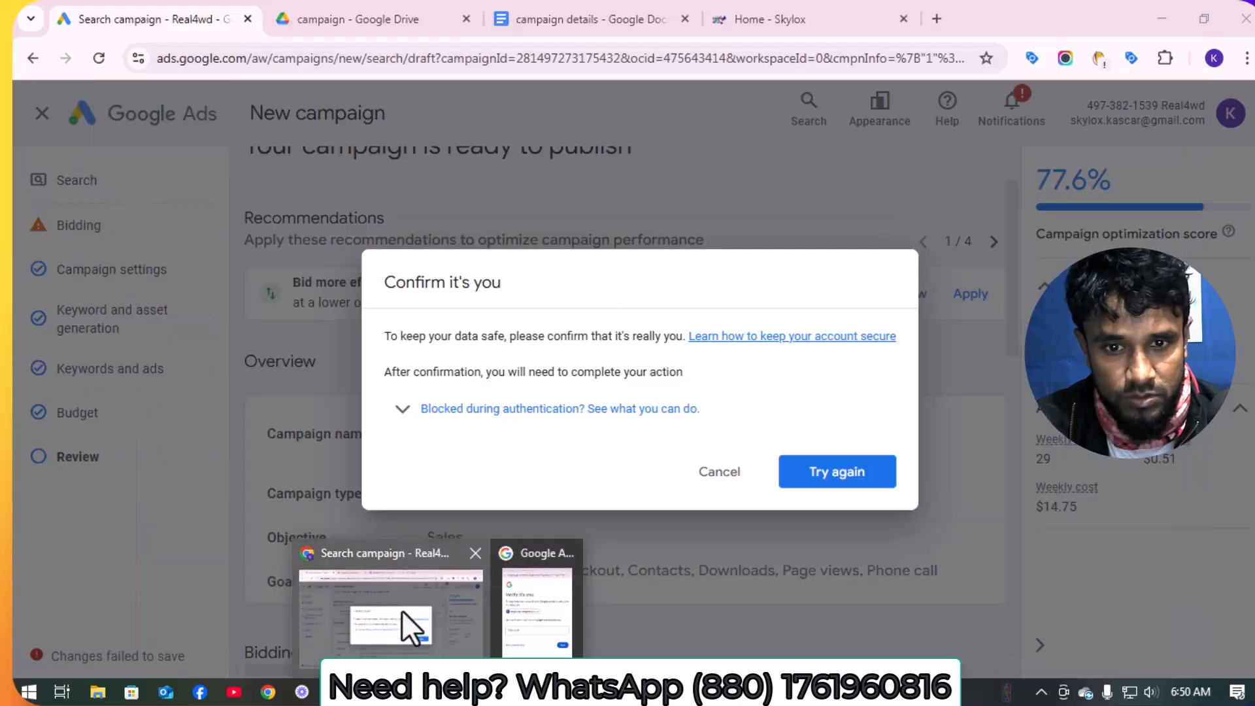
pyautogui.click(402, 611)
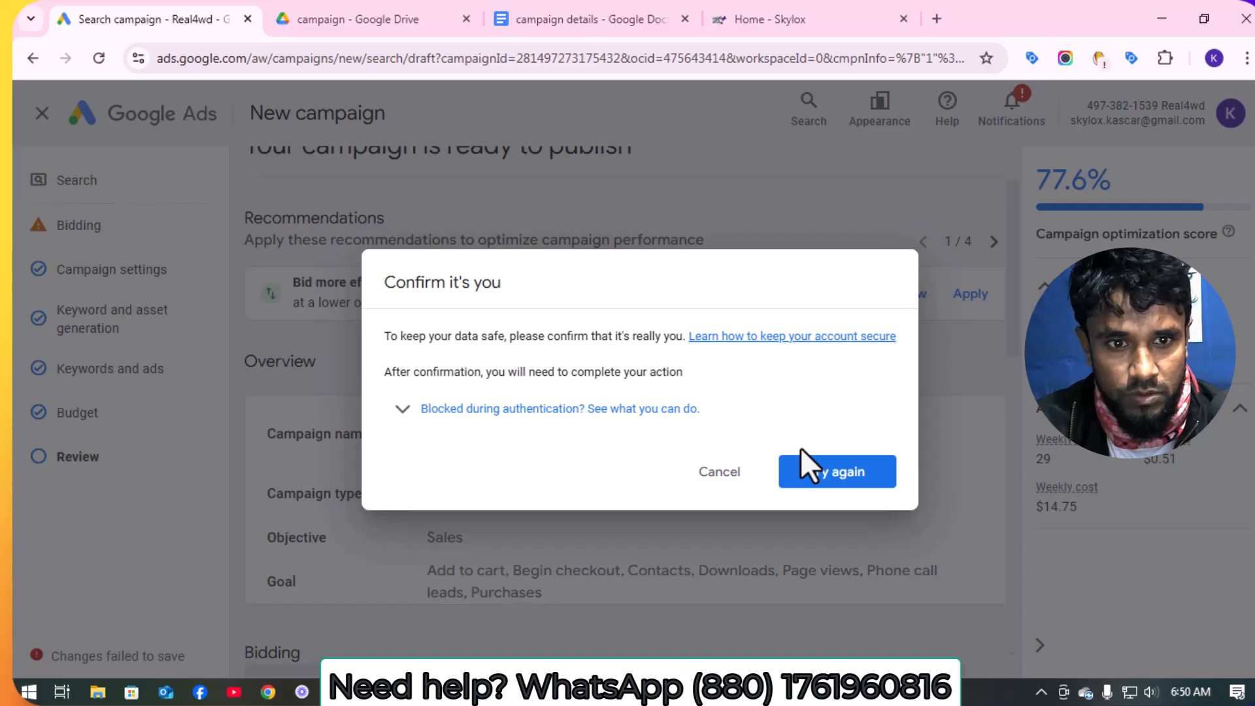
# Step: Retry identity confirmation and submit the Google Authenticator verification code
pyautogui.click(837, 479)
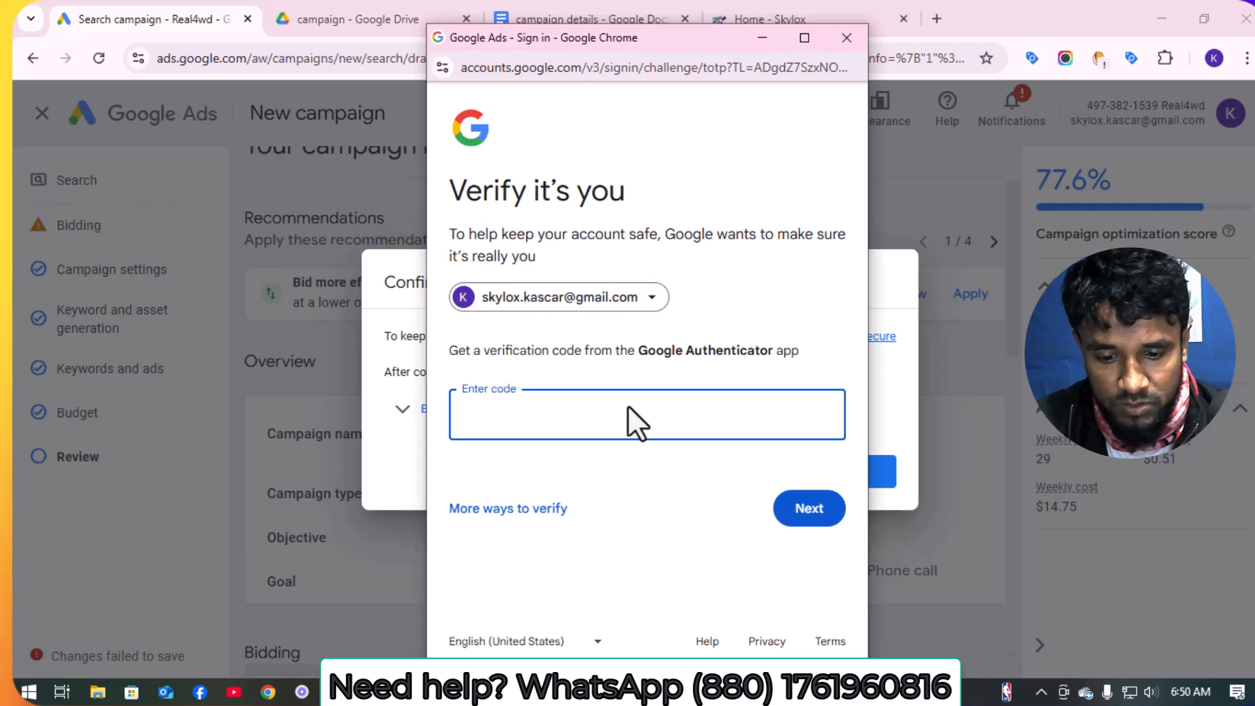
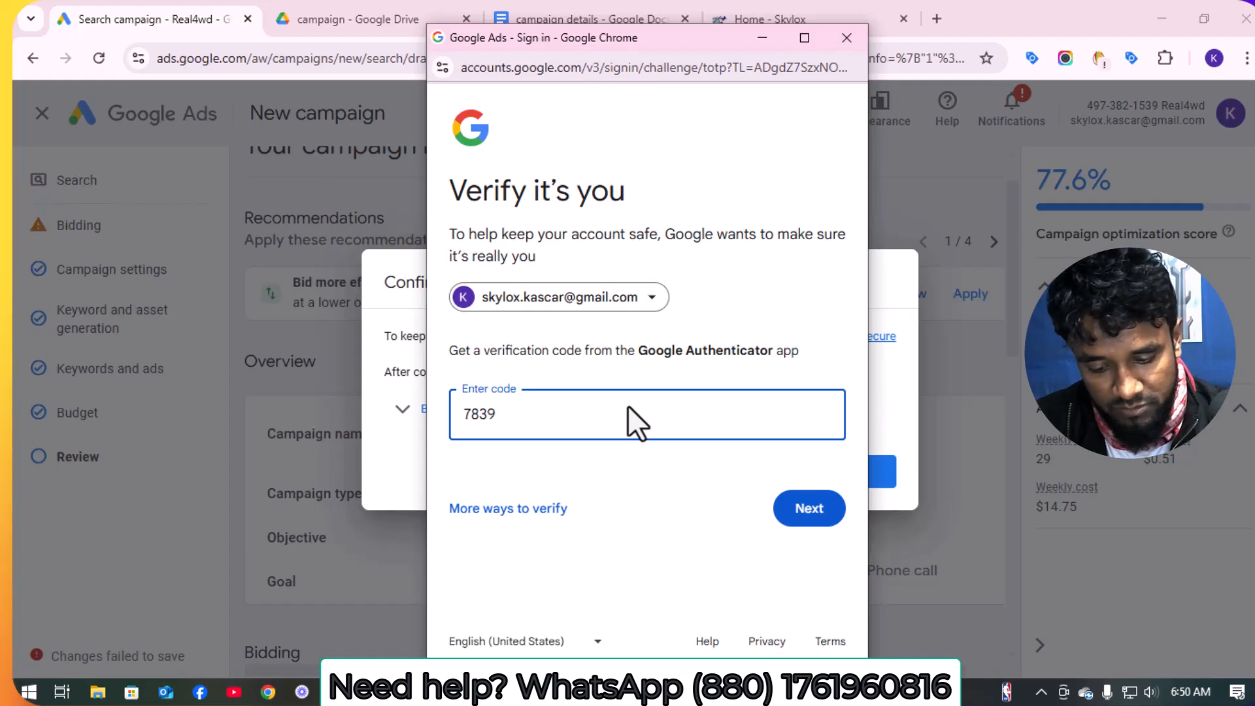
pyautogui.click(826, 516)
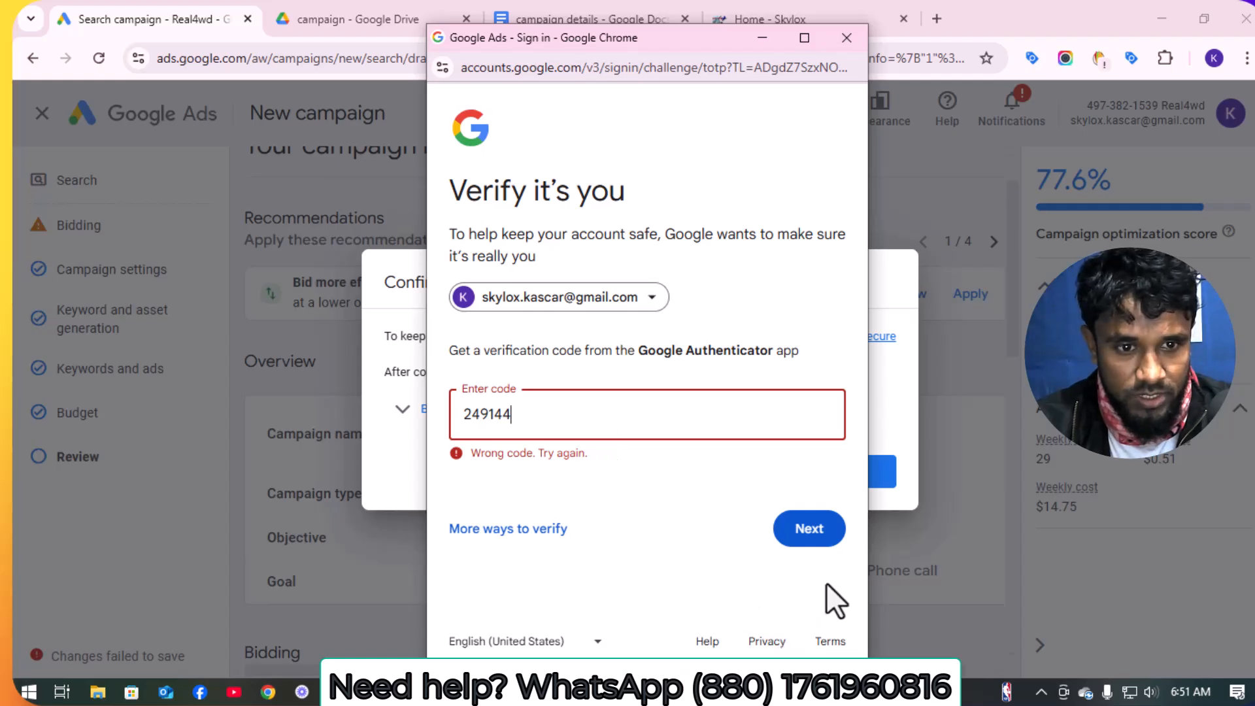
pyautogui.click(809, 531)
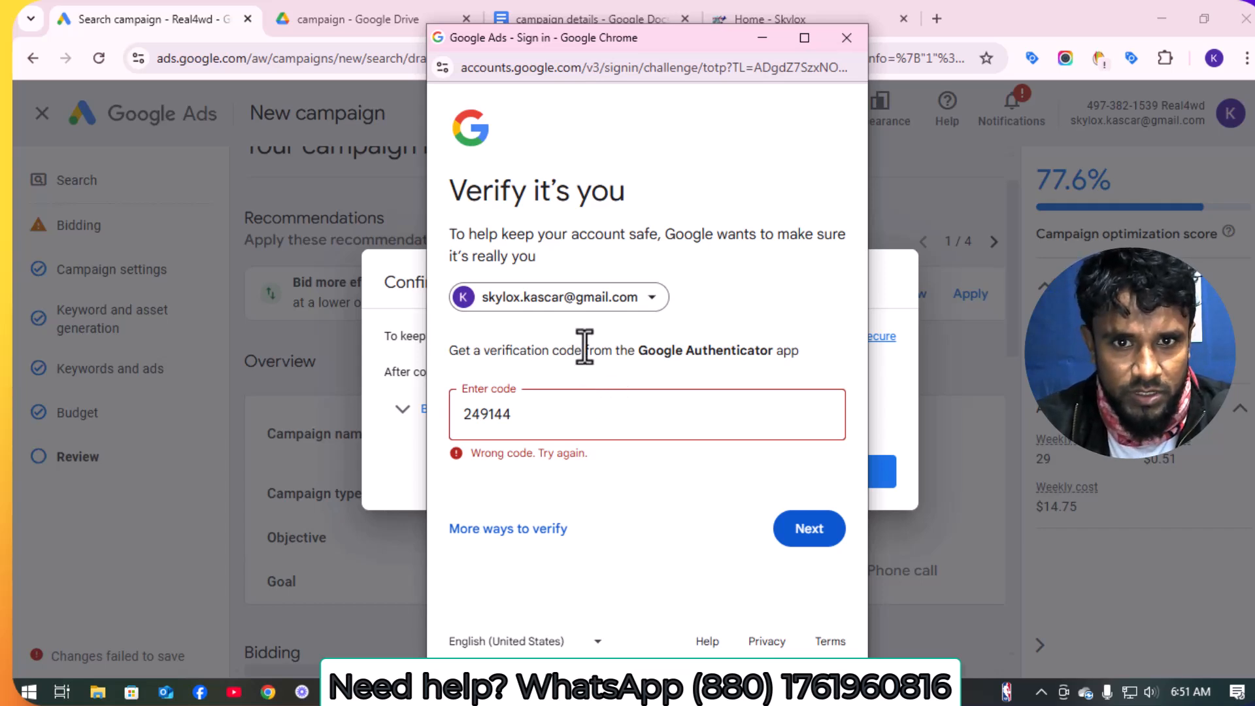
# Step: Choose another way to verify and select the Authenticator code option
pyautogui.click(551, 531)
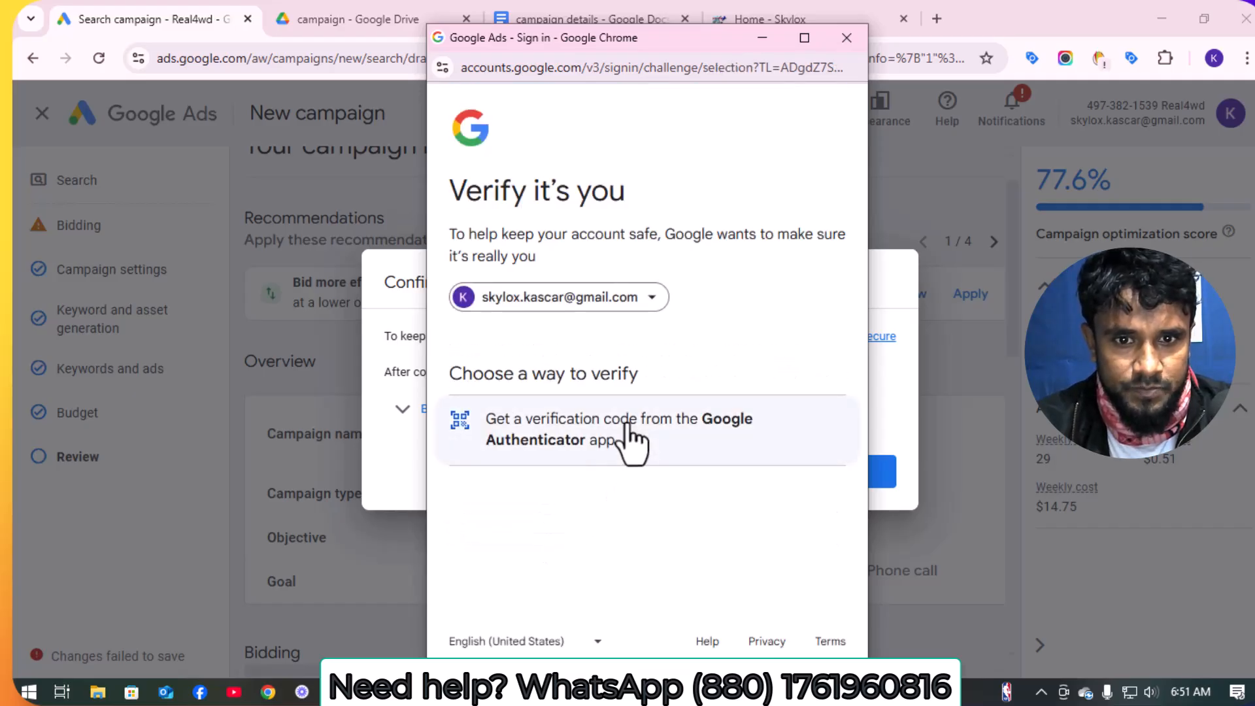
pyautogui.click(652, 422)
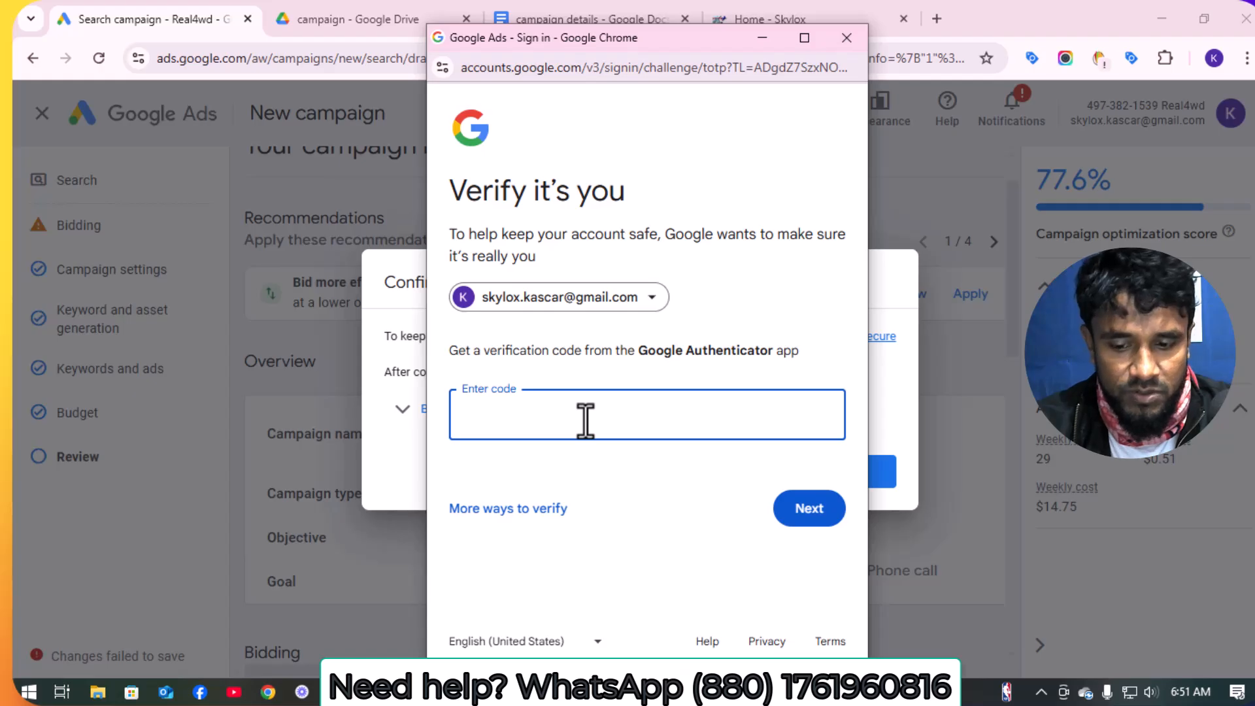
pyautogui.moveTo(509, 692)
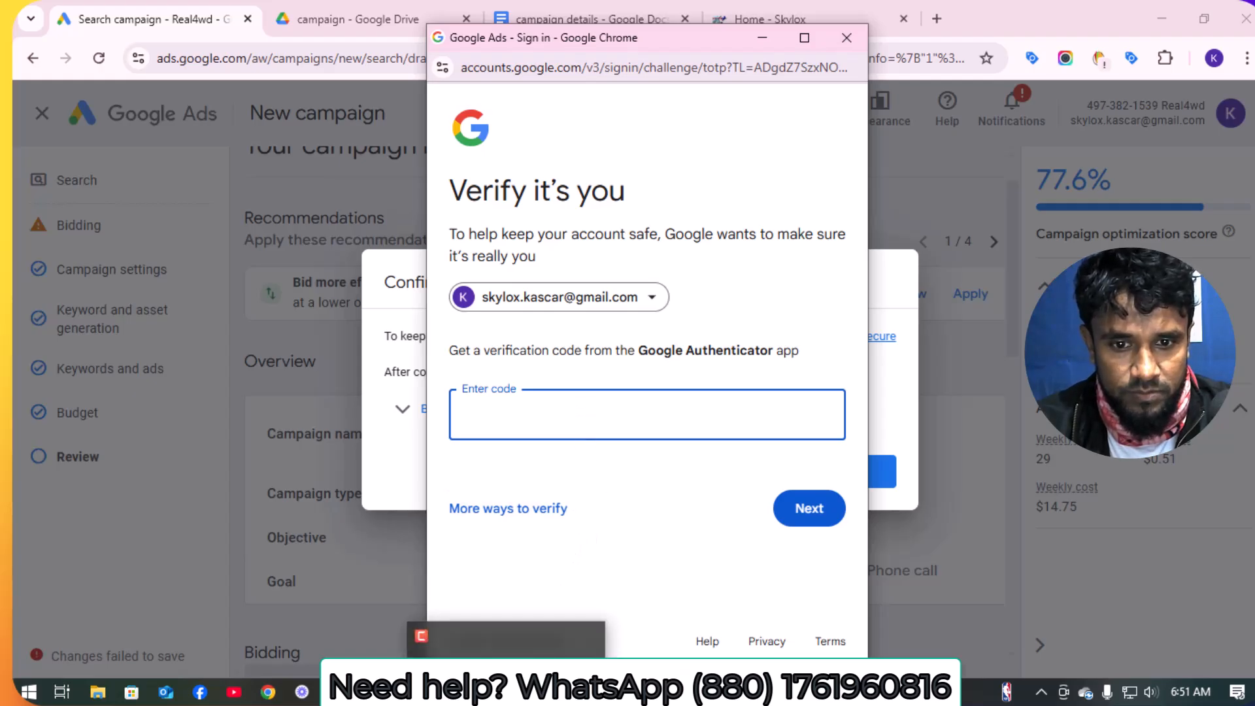
pyautogui.click(518, 635)
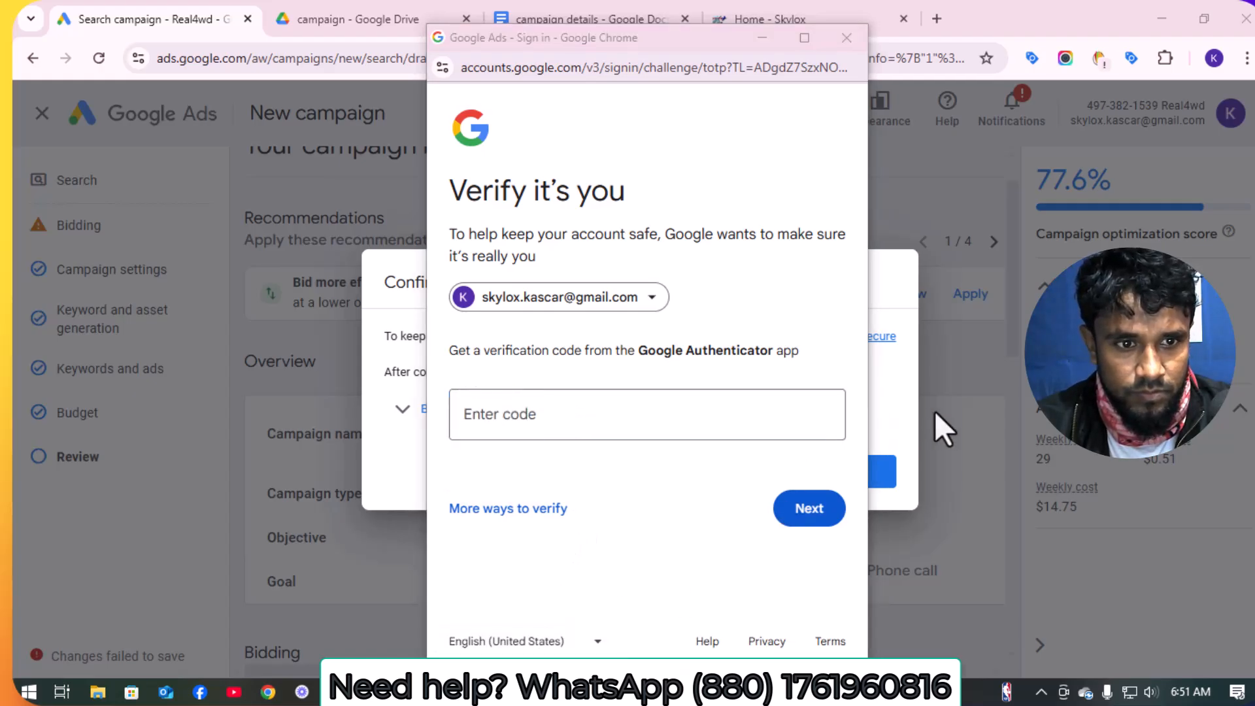
# Step: Check the skylox by mm 28/02/2025 Sales Search settings on the review page and publish it
pyautogui.scroll(-4, 520, 486)
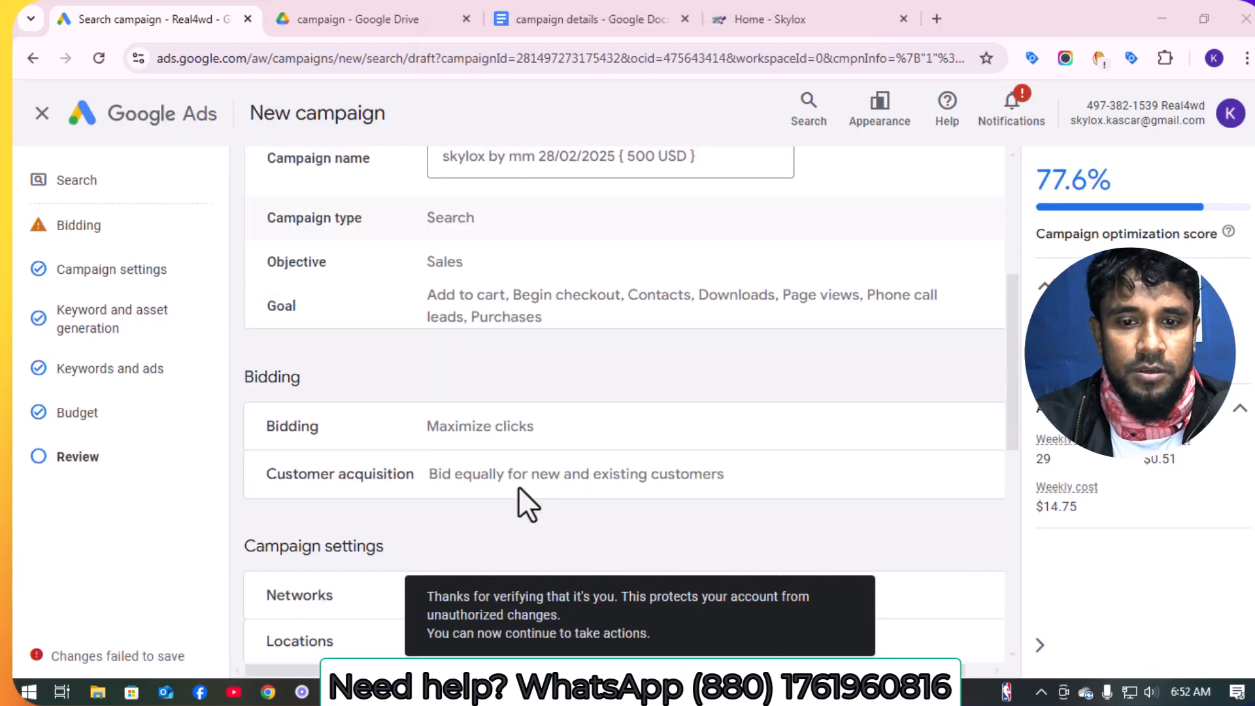
pyautogui.scroll(-8, 519, 487)
pyautogui.scroll(7, 520, 484)
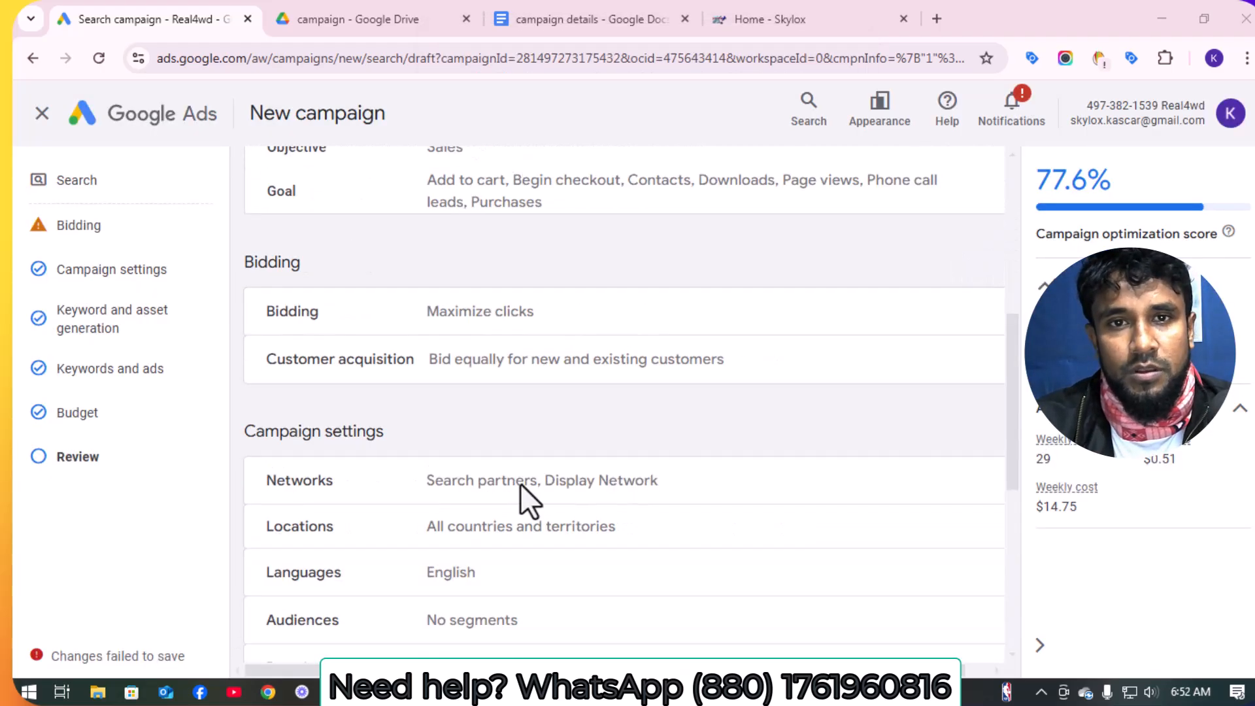
pyautogui.scroll(5, 520, 484)
pyautogui.scroll(-10, 579, 466)
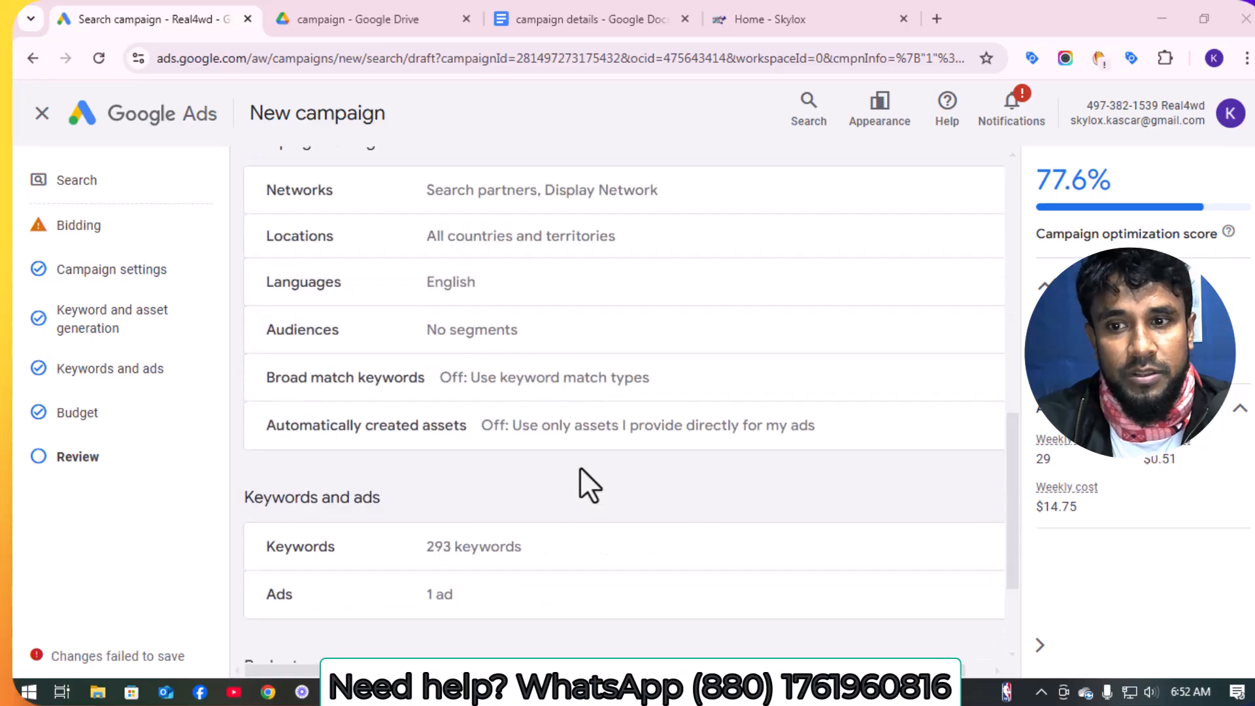
pyautogui.scroll(-3, 579, 466)
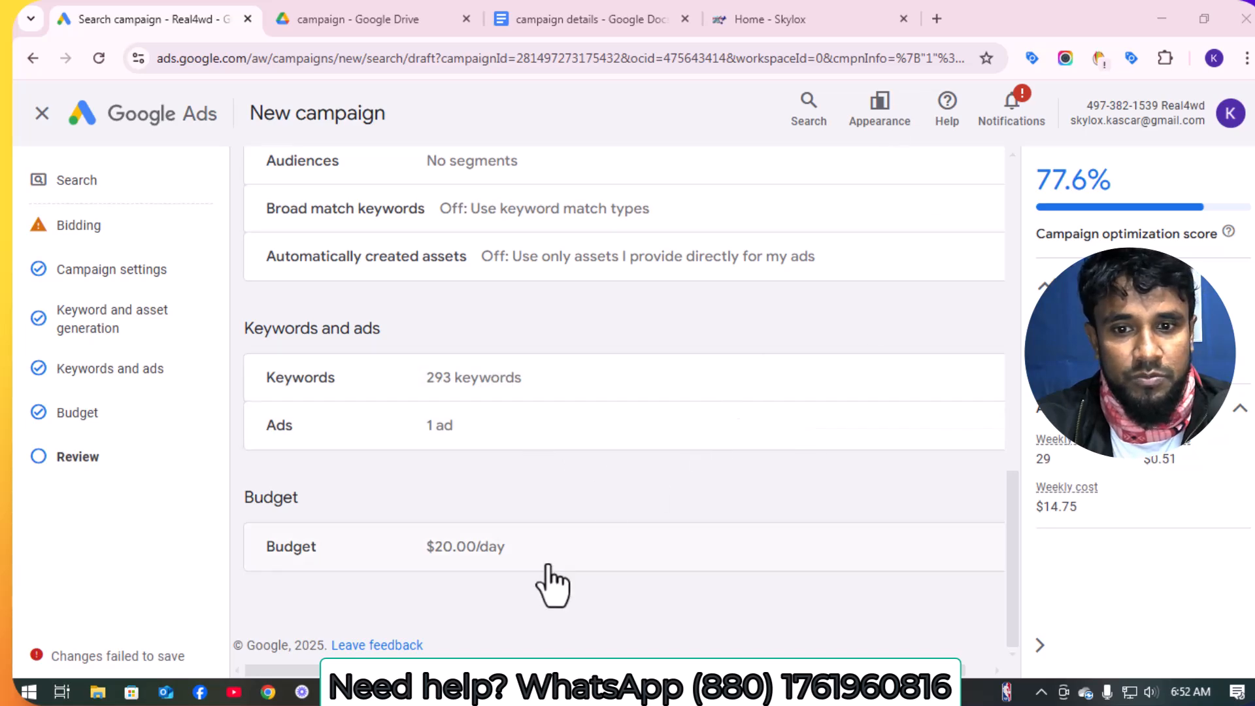
pyautogui.scroll(10, 551, 579)
pyautogui.scroll(3, 552, 579)
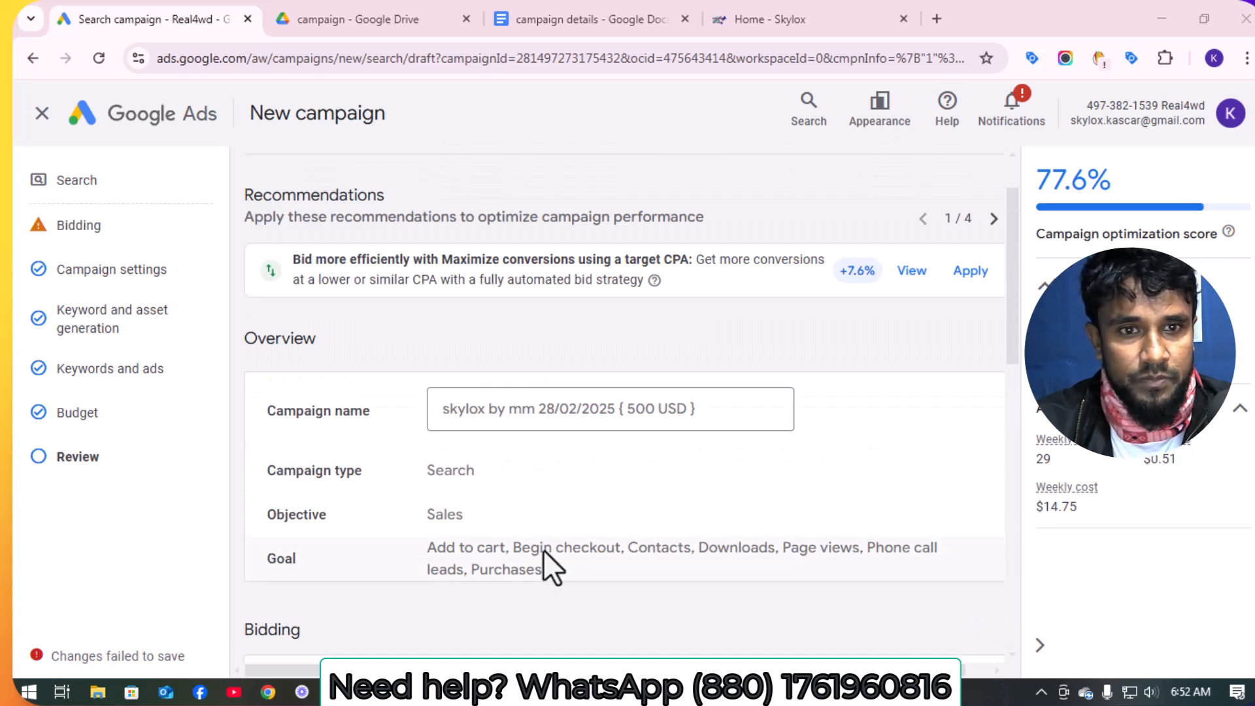
pyautogui.scroll(1, 752, 162)
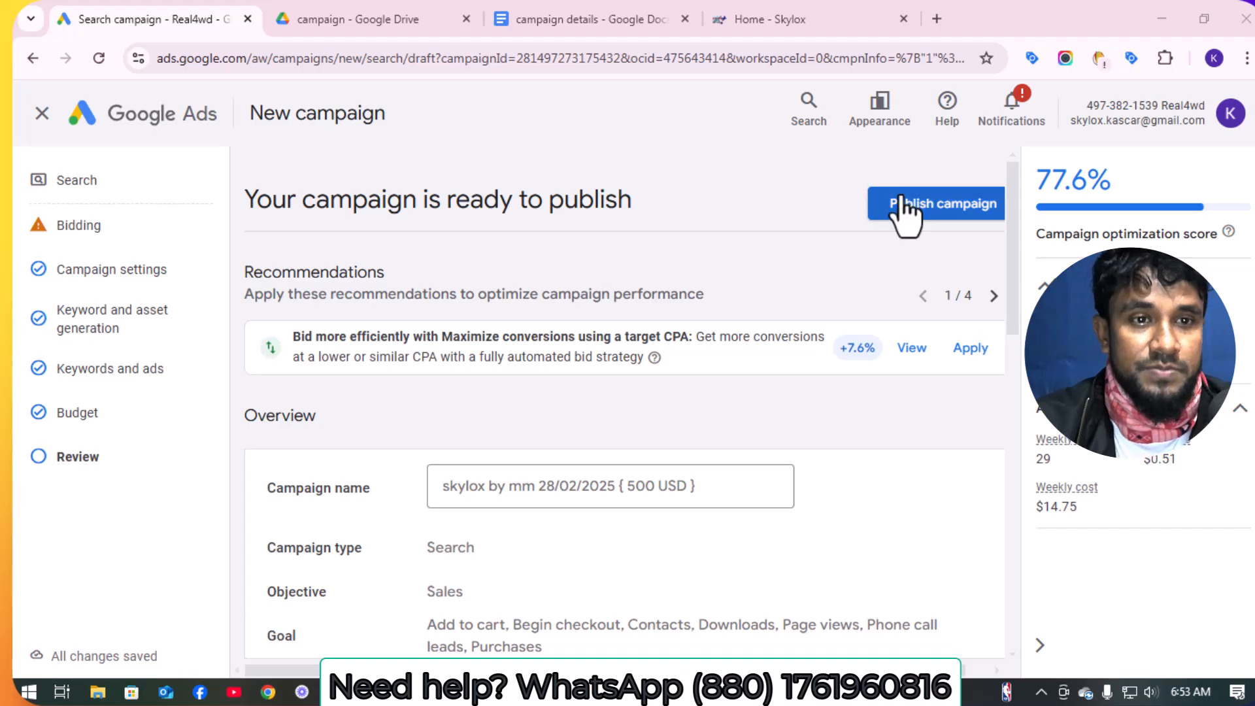
pyautogui.click(952, 208)
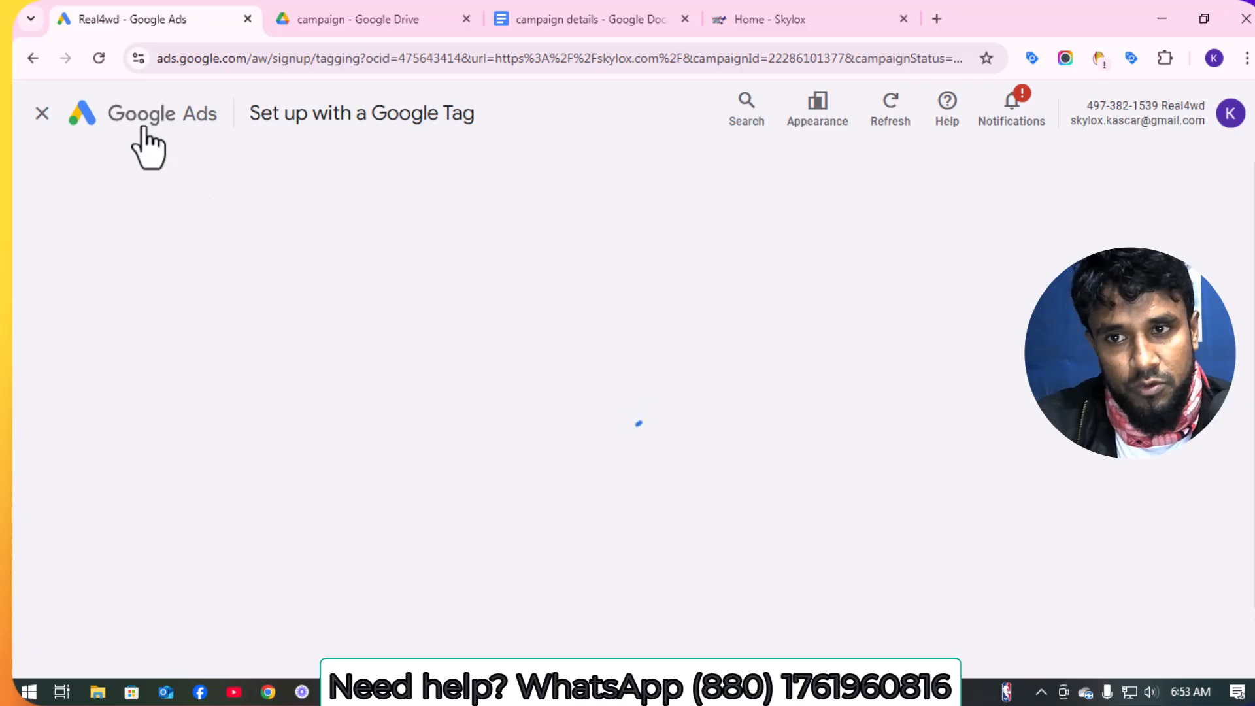
# Step: Close the Google Tag setup and open Assets > Assets from the left menu
pyautogui.click(41, 113)
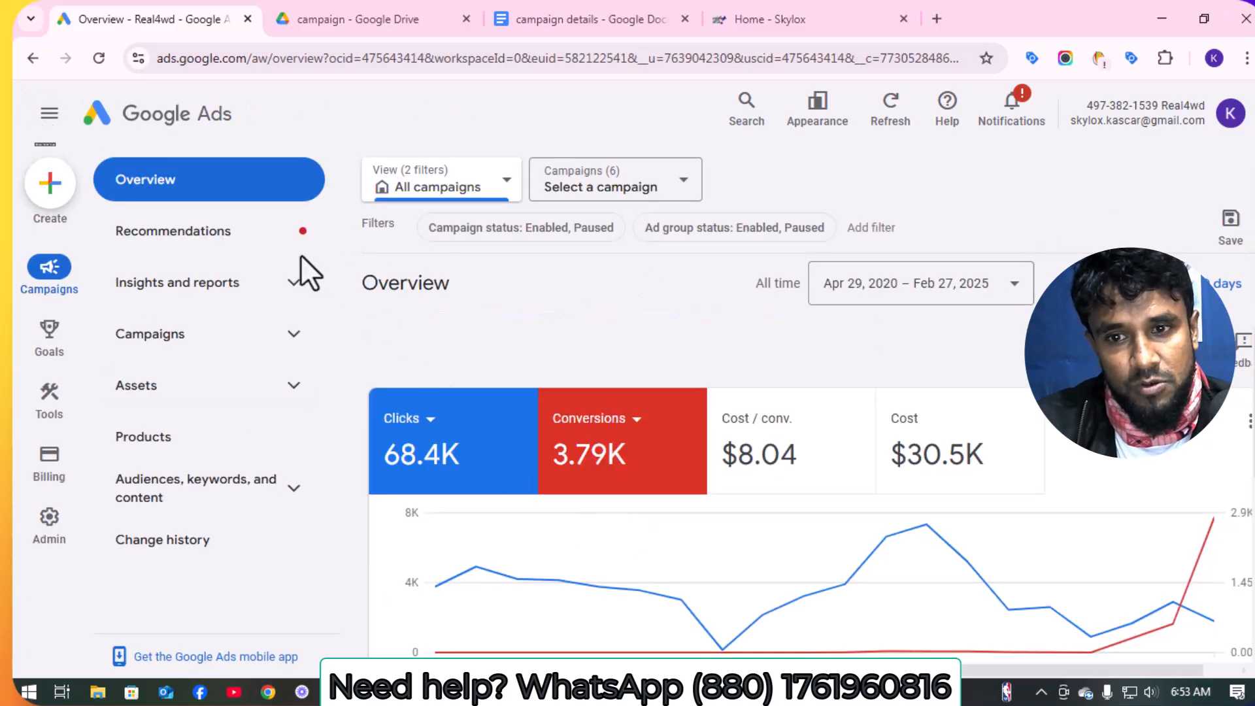
pyautogui.click(177, 390)
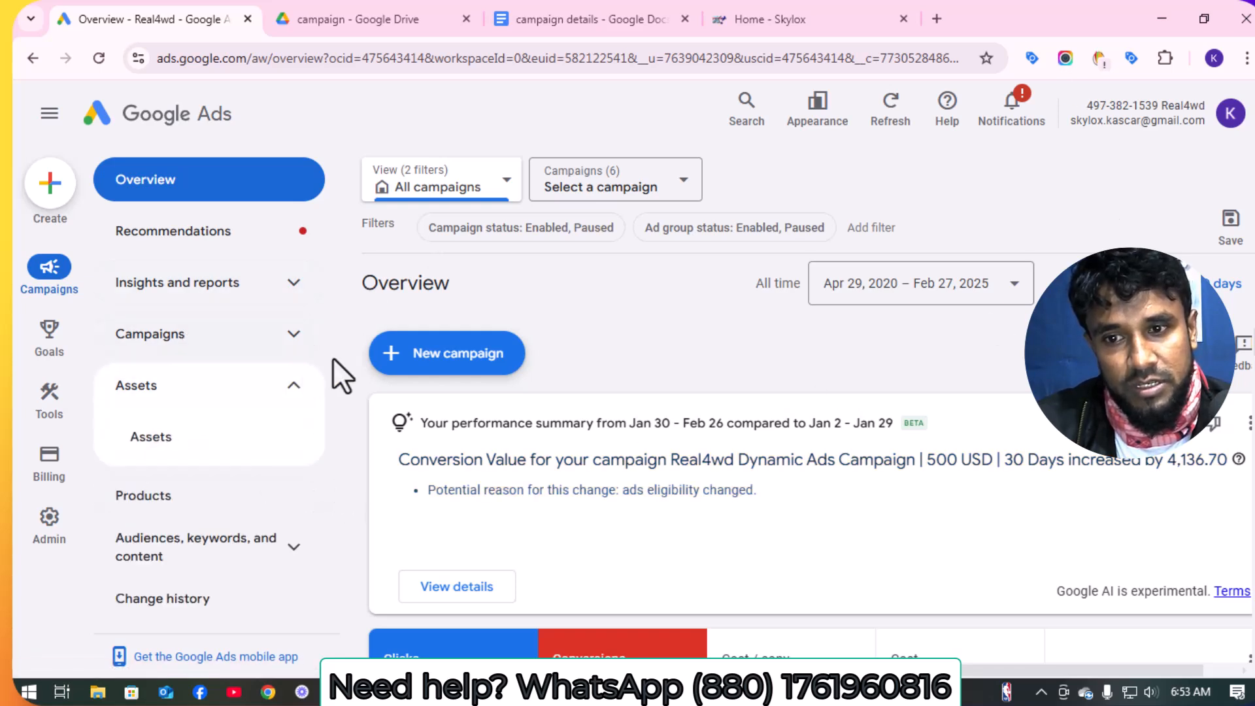
pyautogui.click(144, 437)
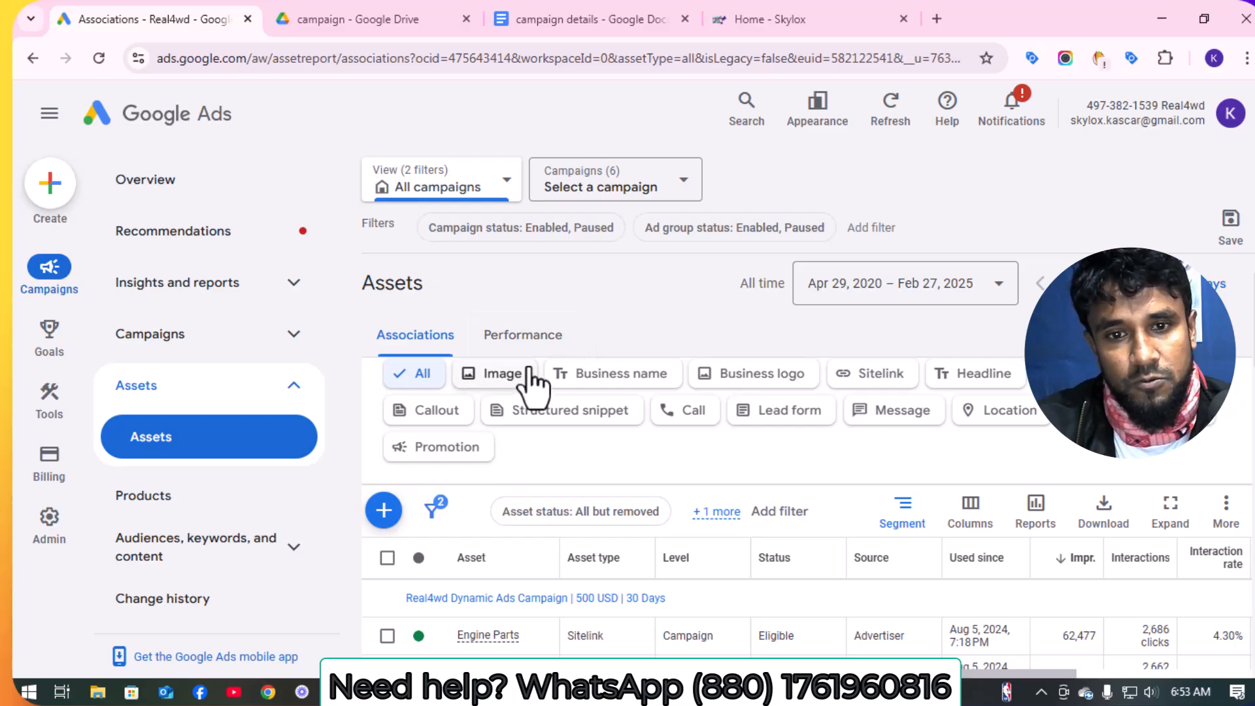
# Step: Filter assets to sitelinks and review them: Shop and Logistics eligible, Surplus Parts disapproved
pyautogui.click(883, 379)
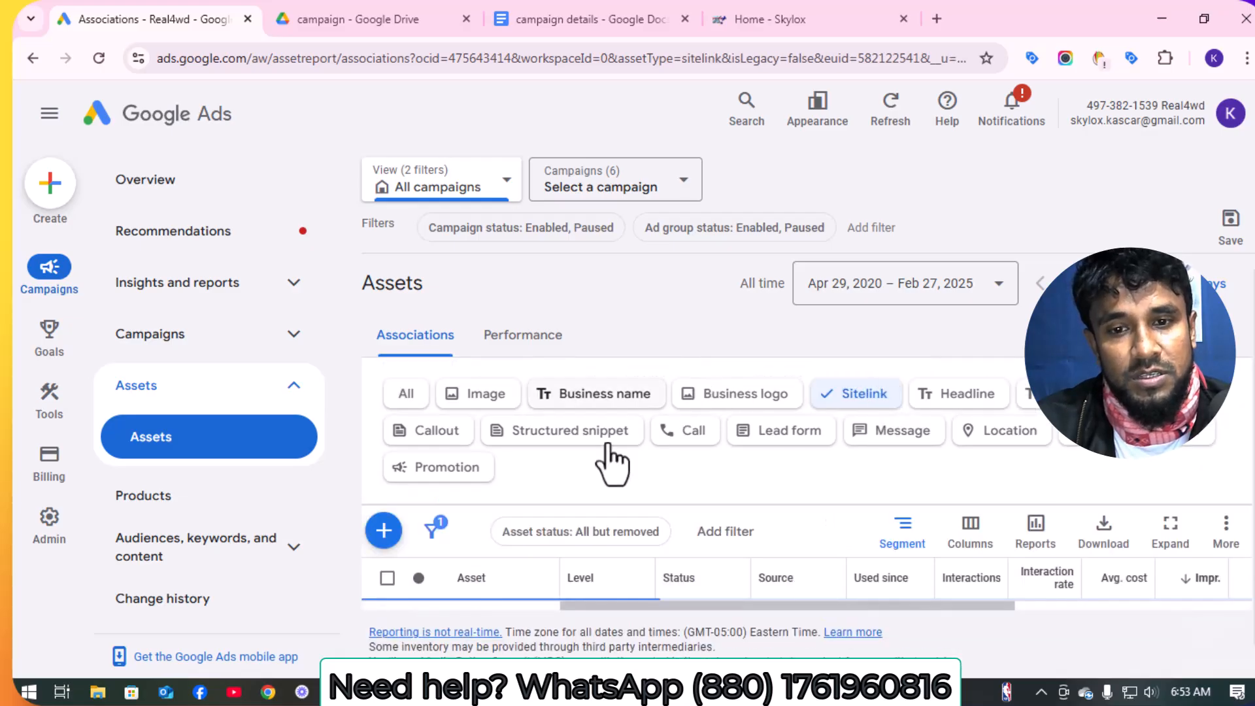
pyautogui.scroll(-4, 520, 387)
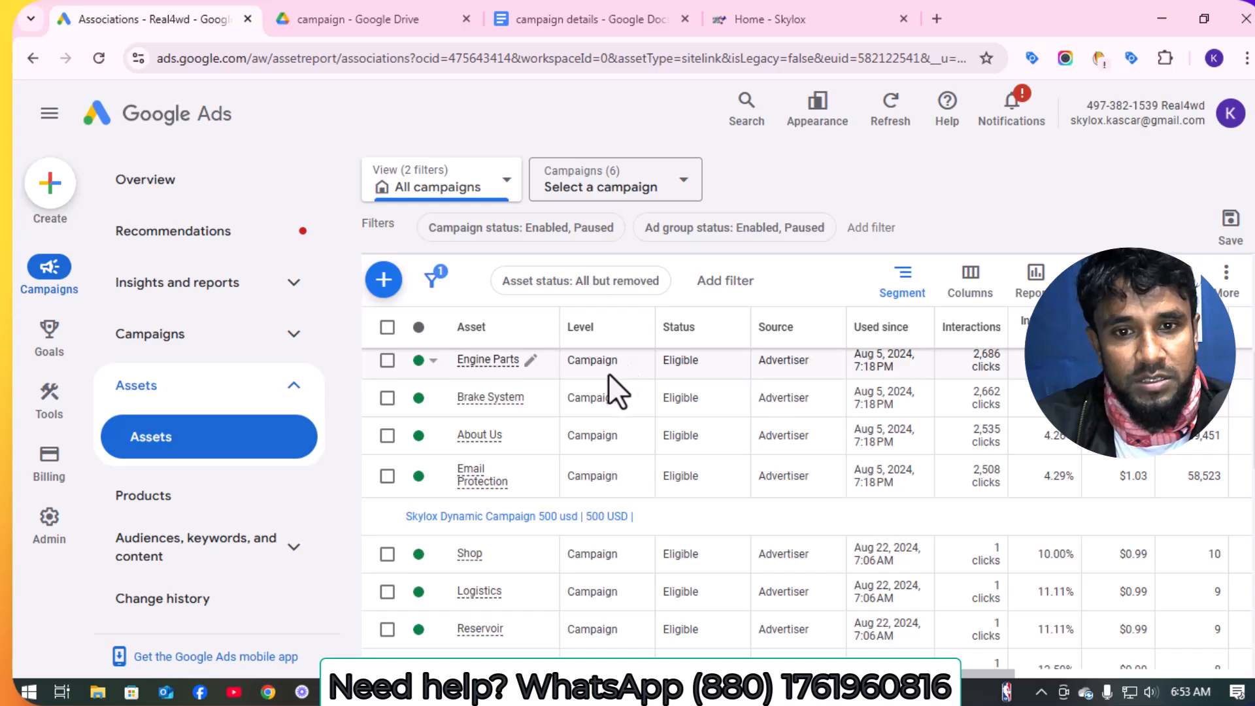
pyautogui.scroll(-6, 608, 373)
pyautogui.scroll(4, 603, 382)
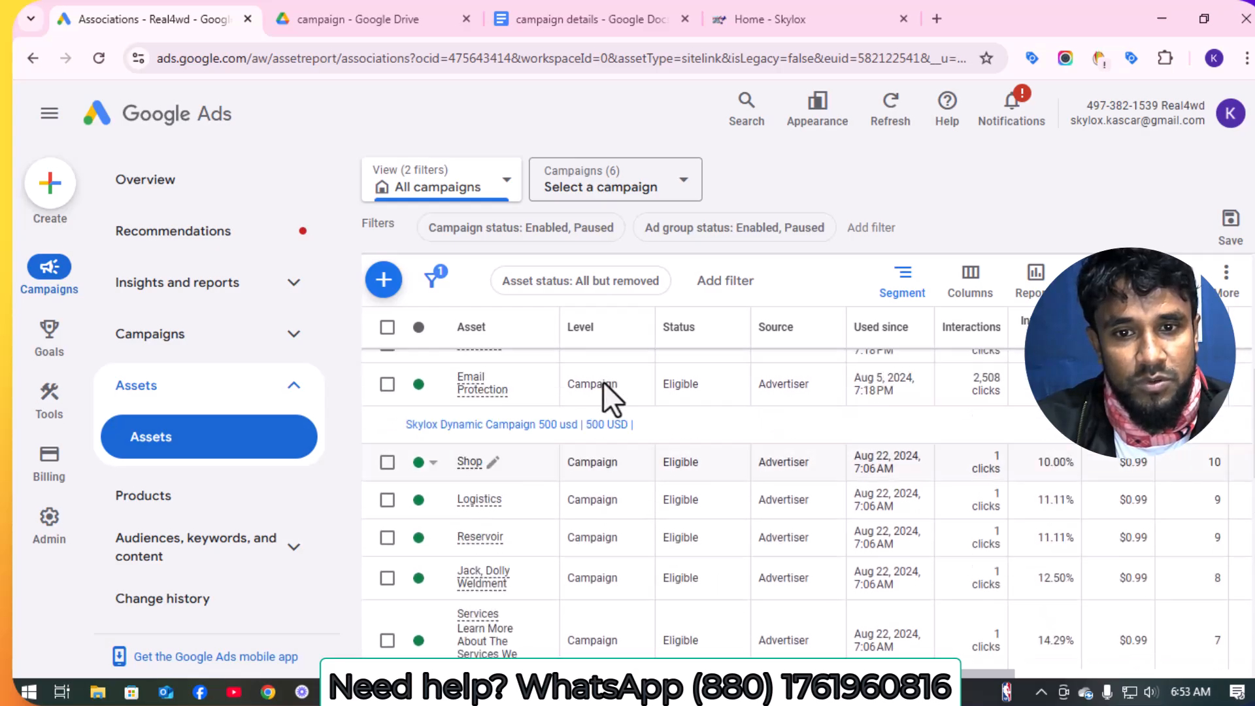
pyautogui.scroll(-3, 603, 382)
pyautogui.scroll(8, 603, 381)
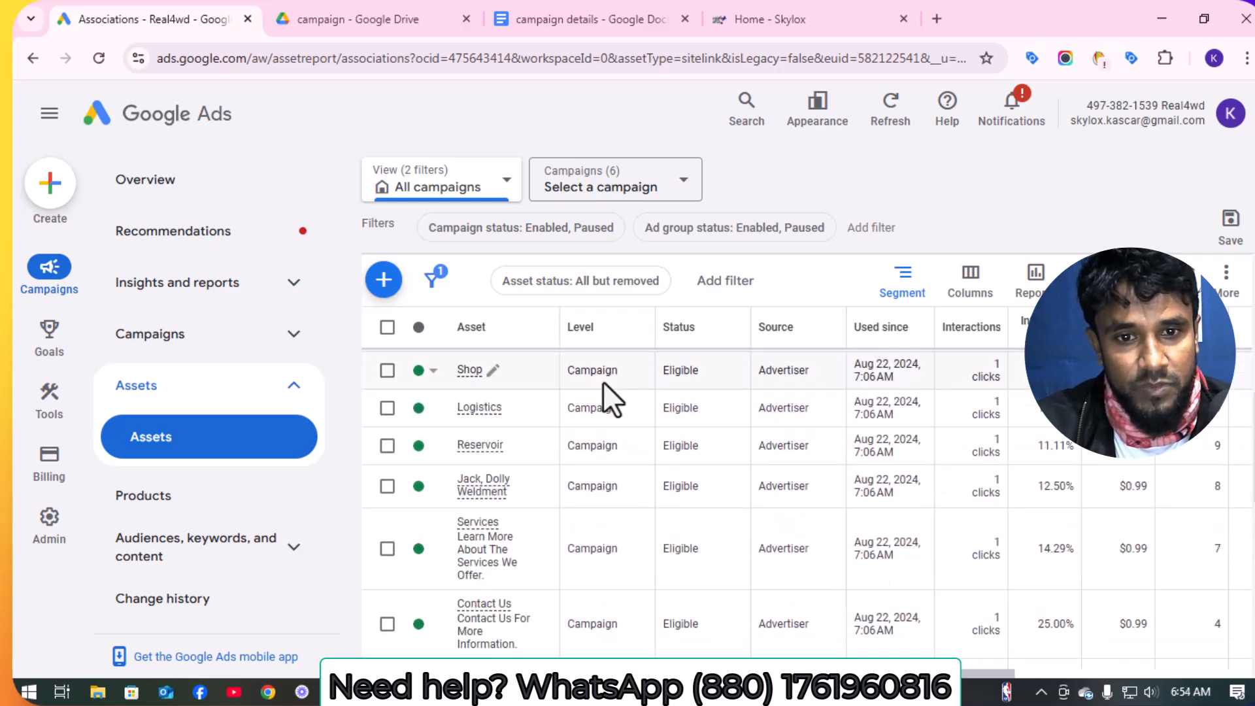
pyautogui.scroll(-4, 603, 382)
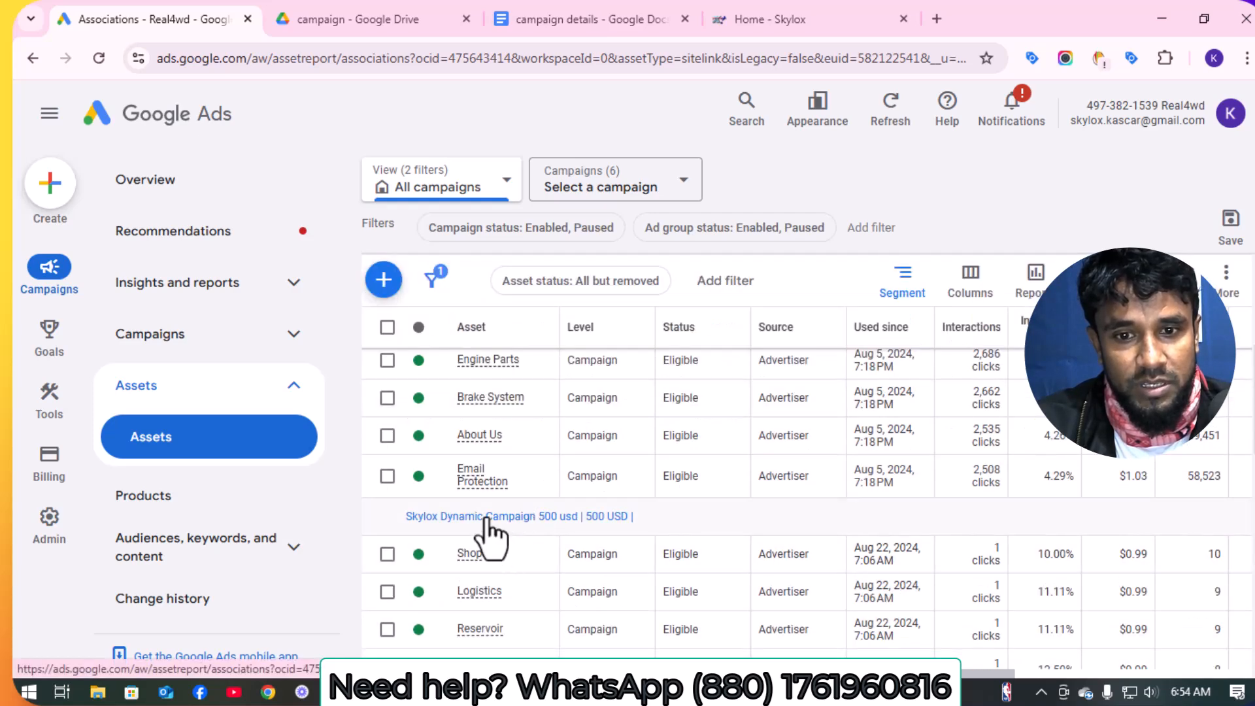
pyautogui.scroll(-7, 504, 523)
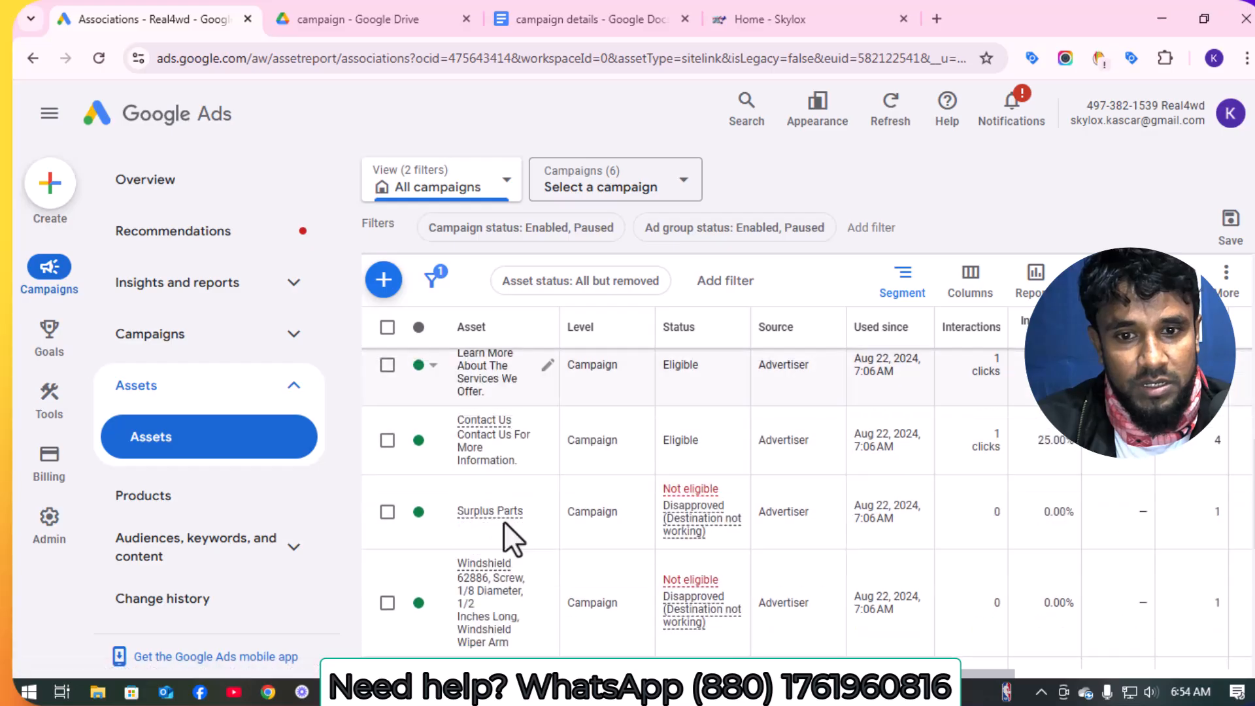
pyautogui.scroll(-3, 503, 521)
pyautogui.scroll(6, 503, 519)
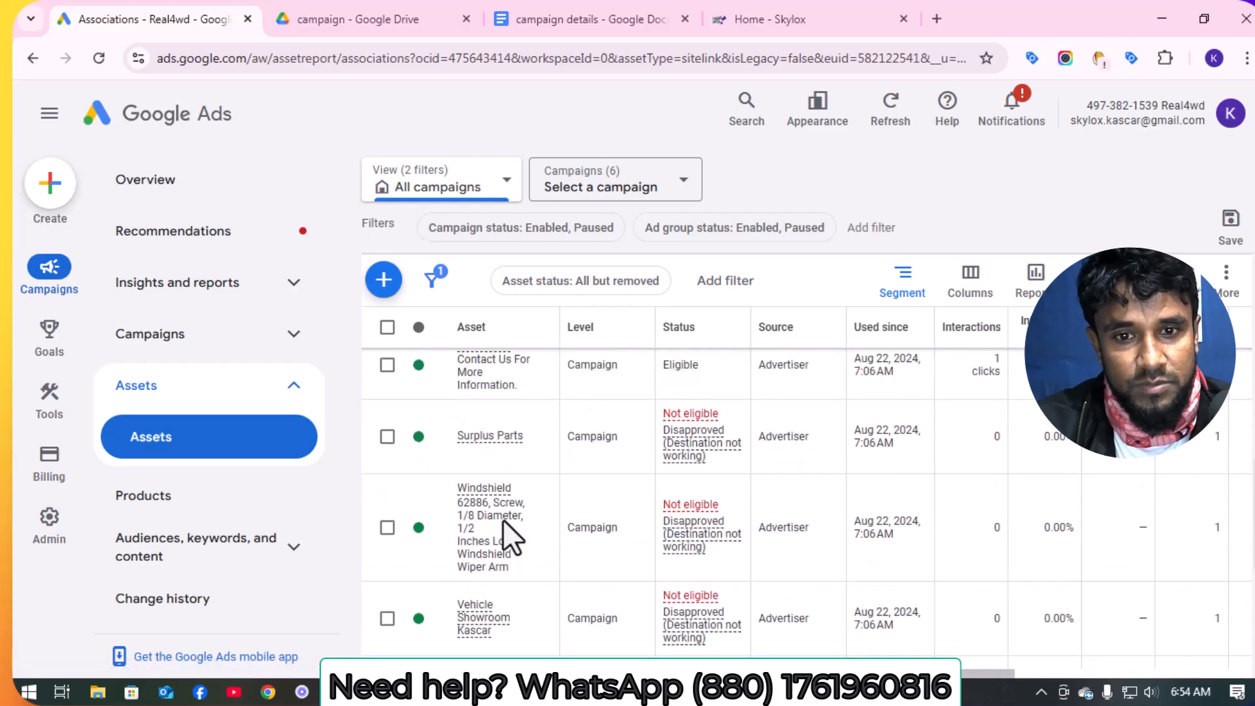
pyautogui.scroll(8, 504, 519)
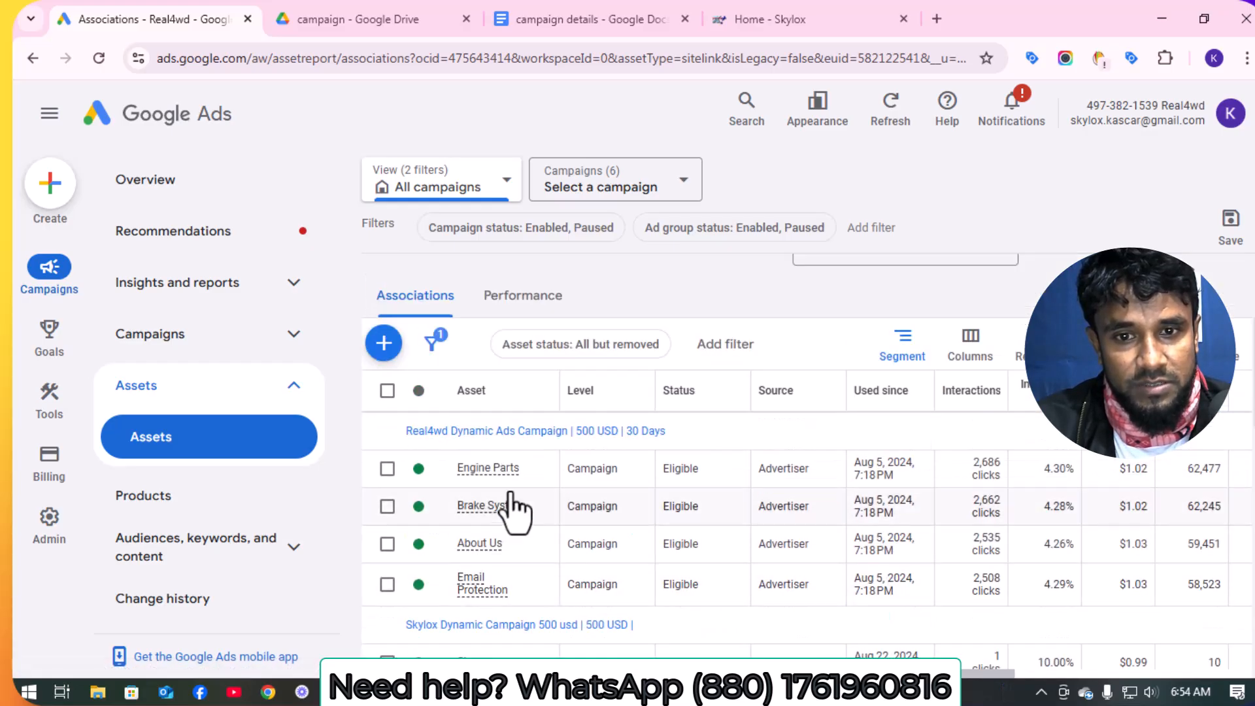
pyautogui.scroll(-4, 523, 458)
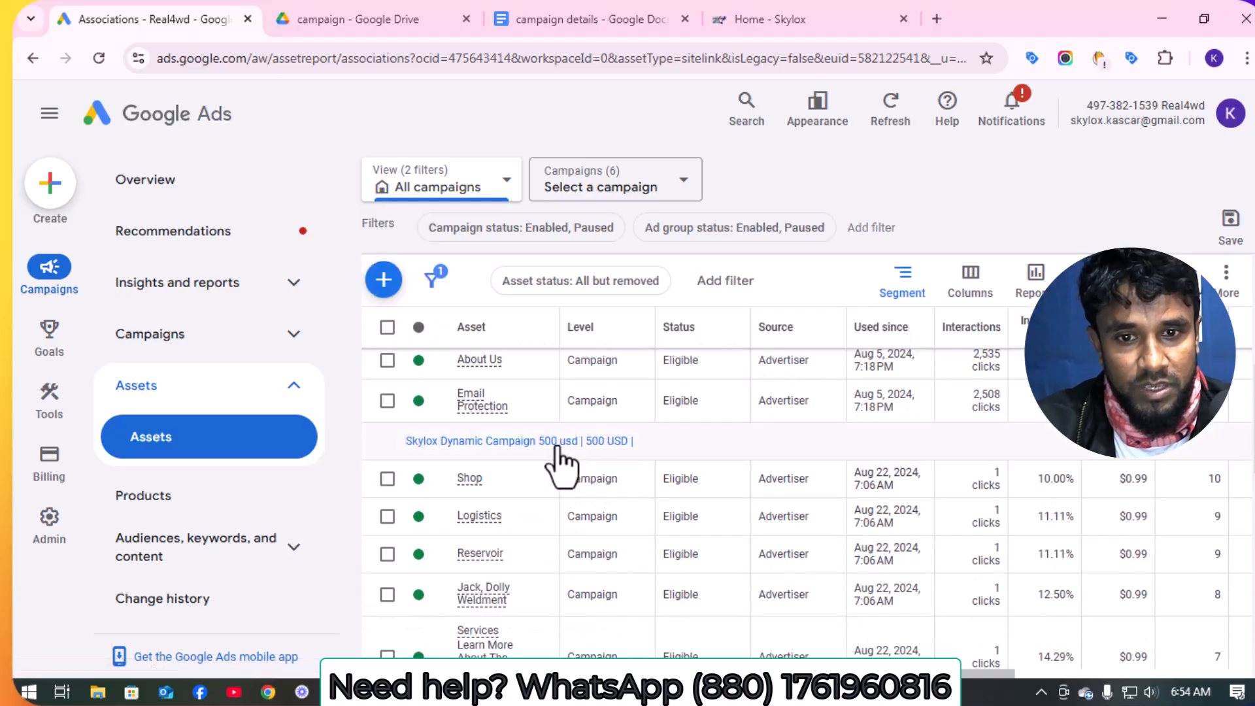
# Step: Select the Shop, Logistics, Reservoir, Services and Contact Us sitelinks
pyautogui.click(387, 481)
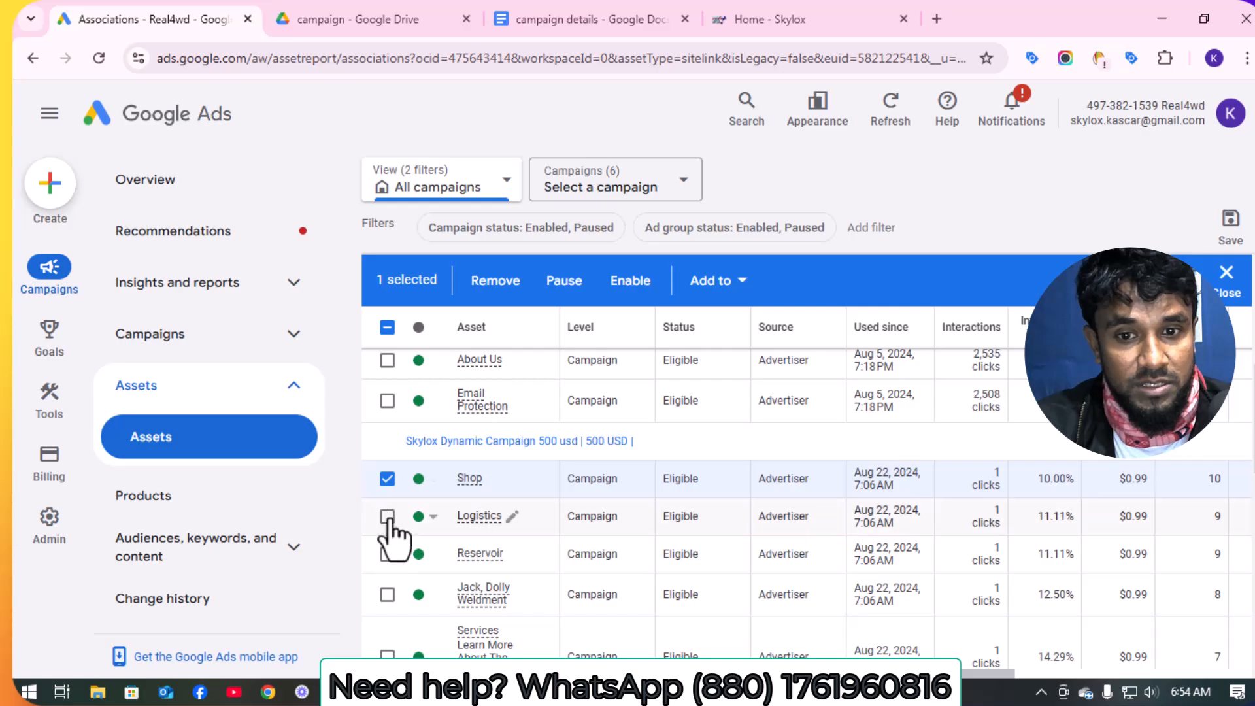
pyautogui.click(387, 517)
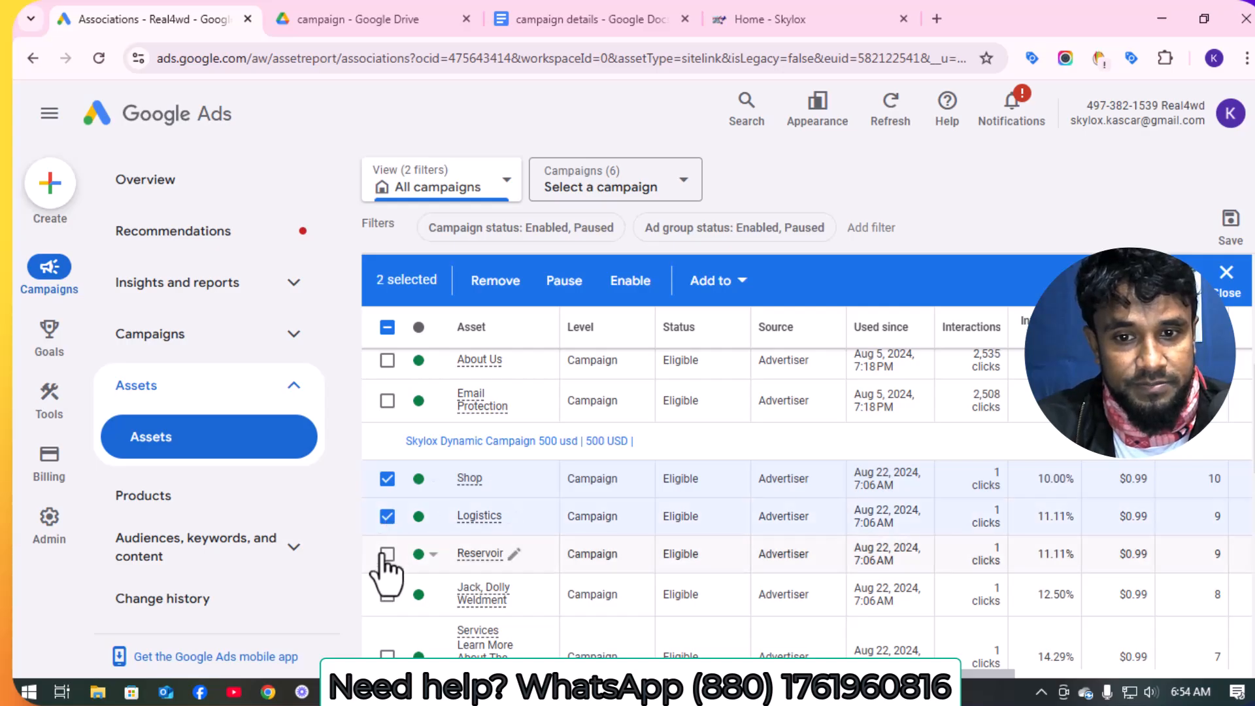
pyautogui.click(387, 555)
pyautogui.scroll(-1, 386, 566)
pyautogui.click(388, 565)
pyautogui.scroll(-1, 387, 565)
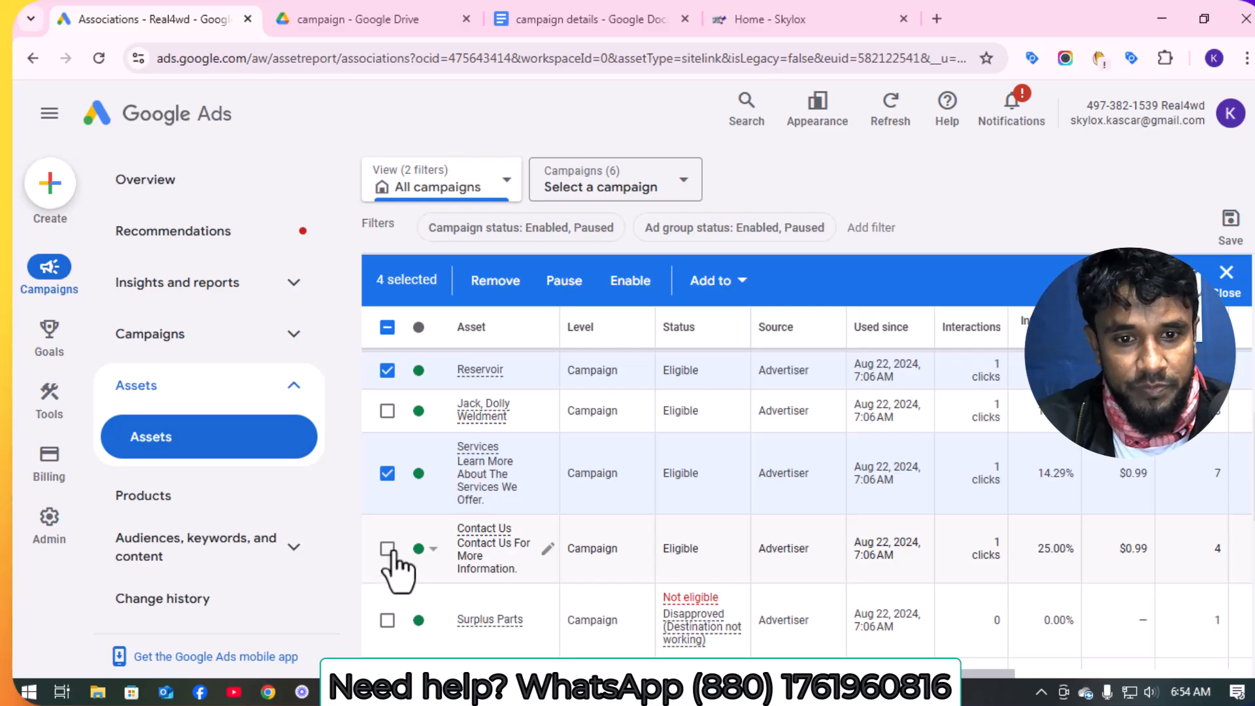
pyautogui.click(389, 549)
pyautogui.scroll(2, 576, 418)
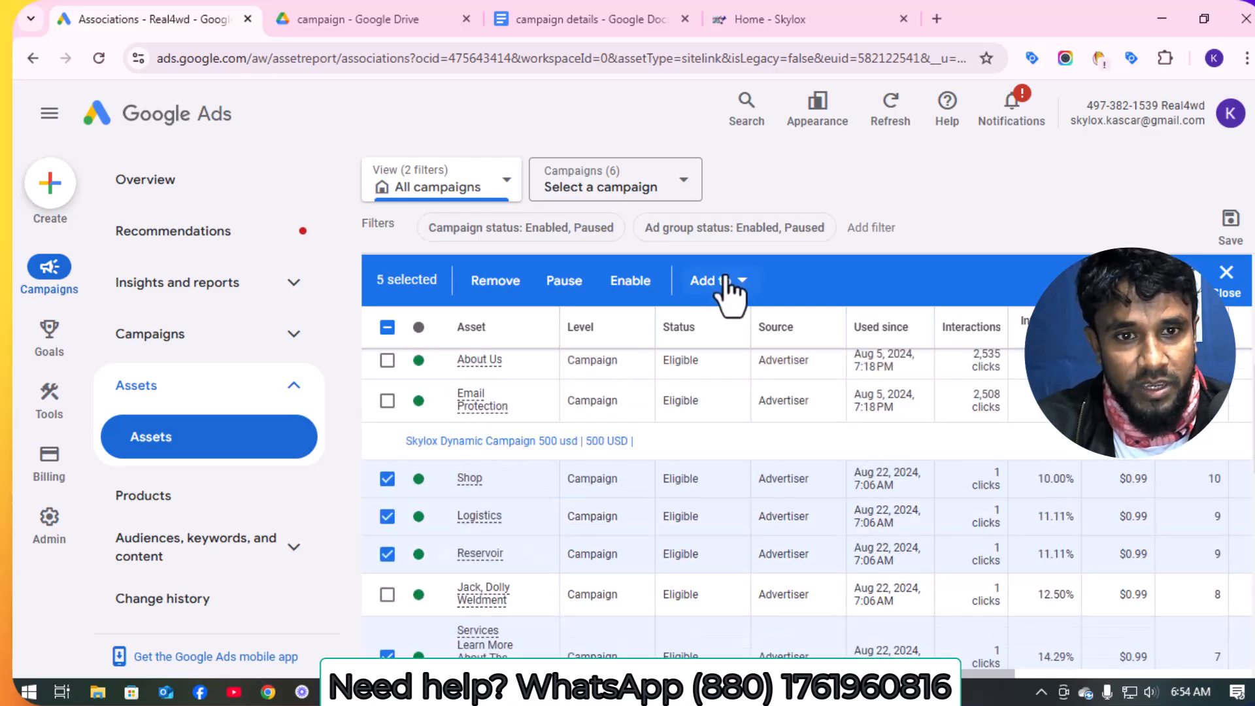
# Step: Add the selected sitelinks at campaign level to skylox by mm 28/02/2025
pyautogui.click(726, 280)
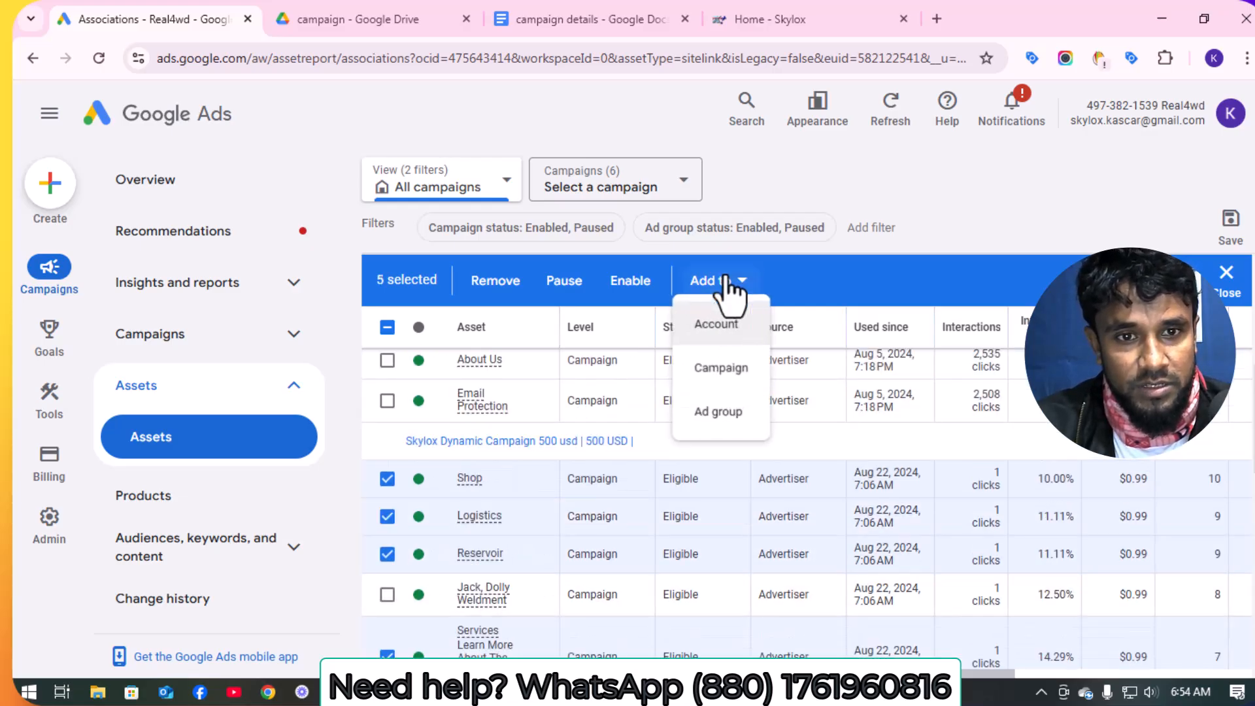
pyautogui.click(723, 371)
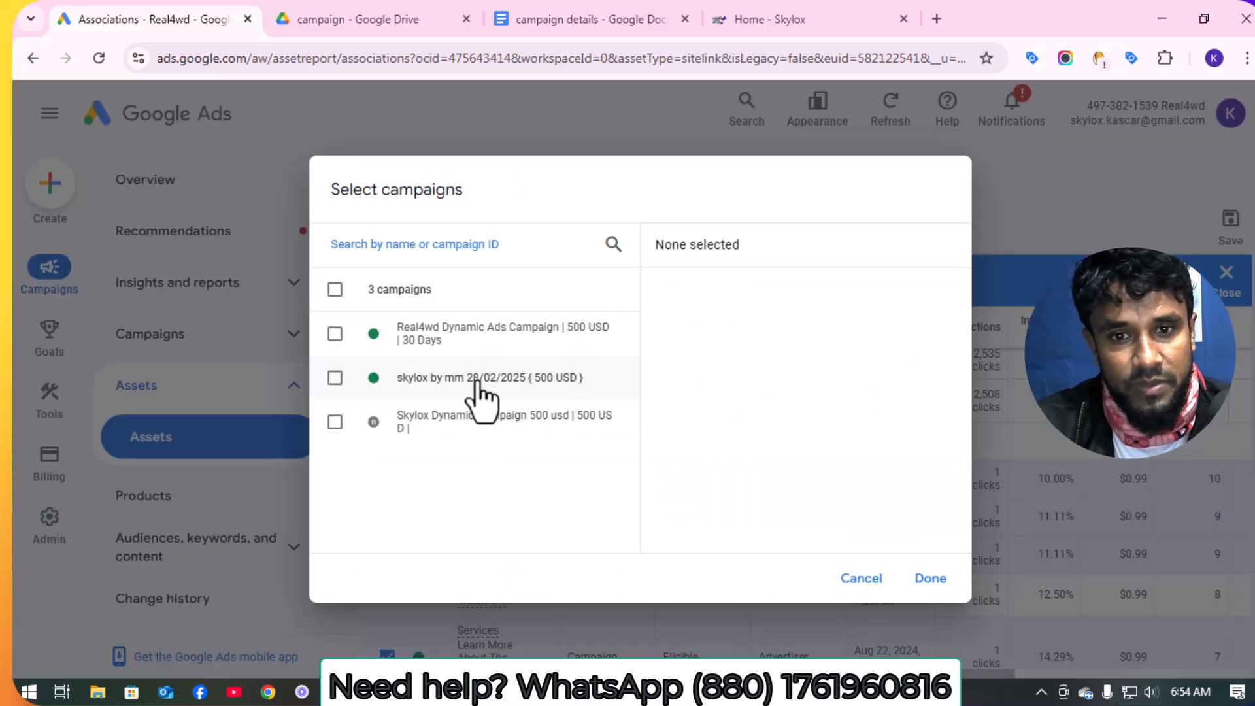
pyautogui.click(528, 381)
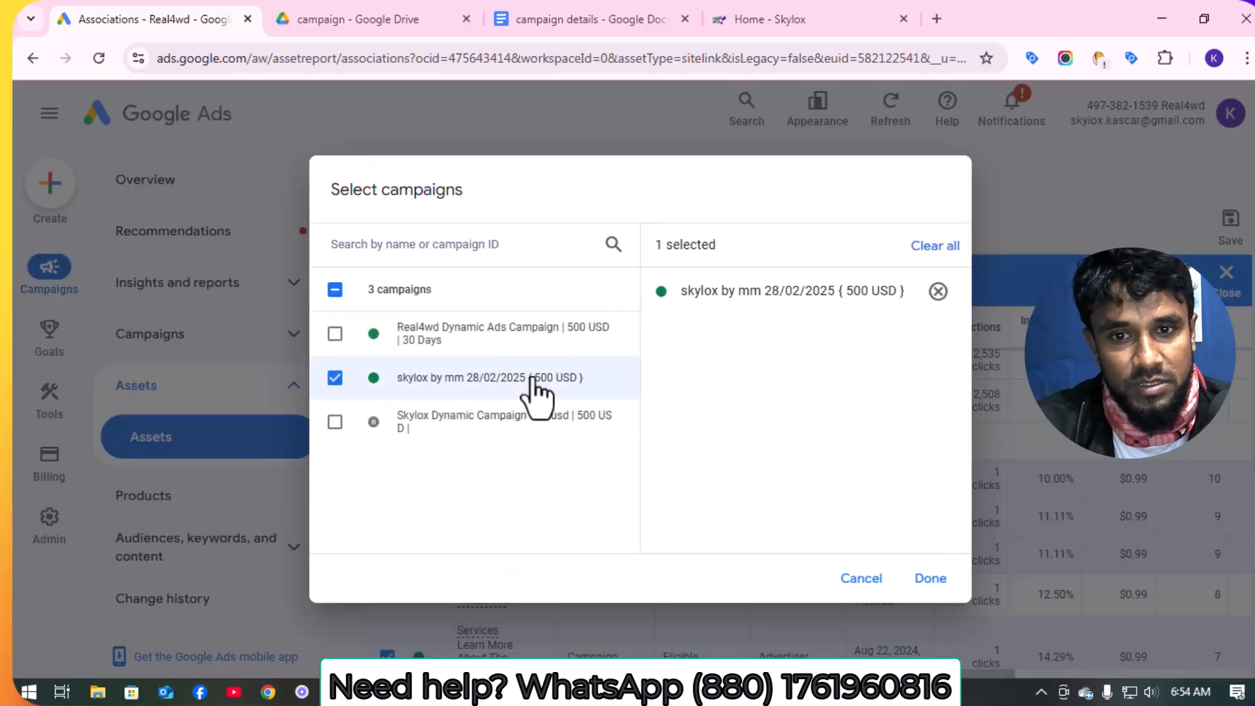
pyautogui.click(920, 577)
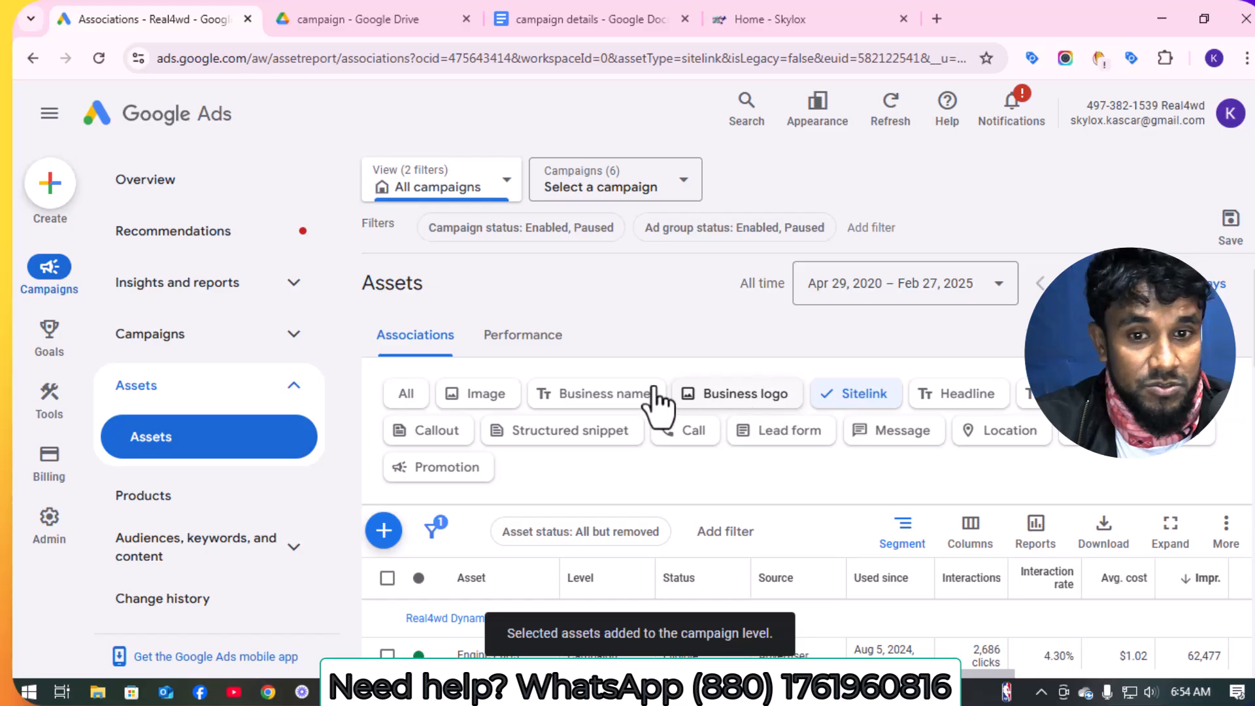
# Step: Filter assets to images, review the image table, and start a new image asset
pyautogui.click(455, 399)
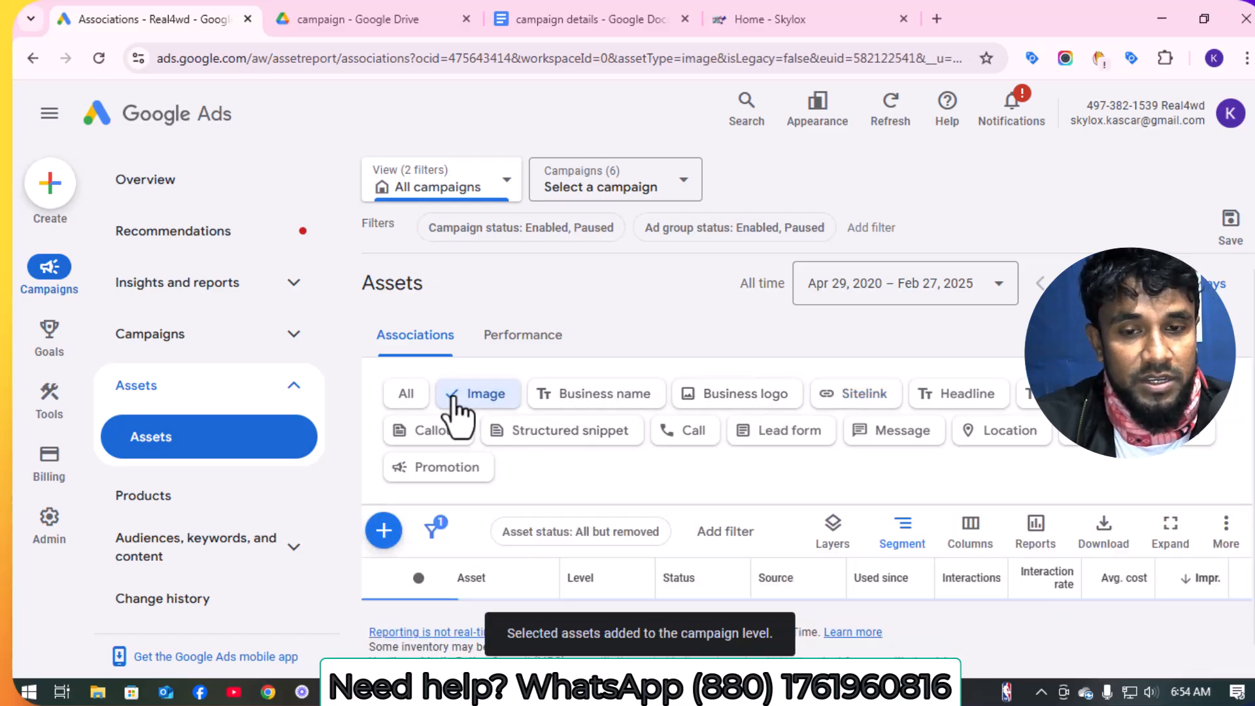
pyautogui.scroll(-1, 551, 483)
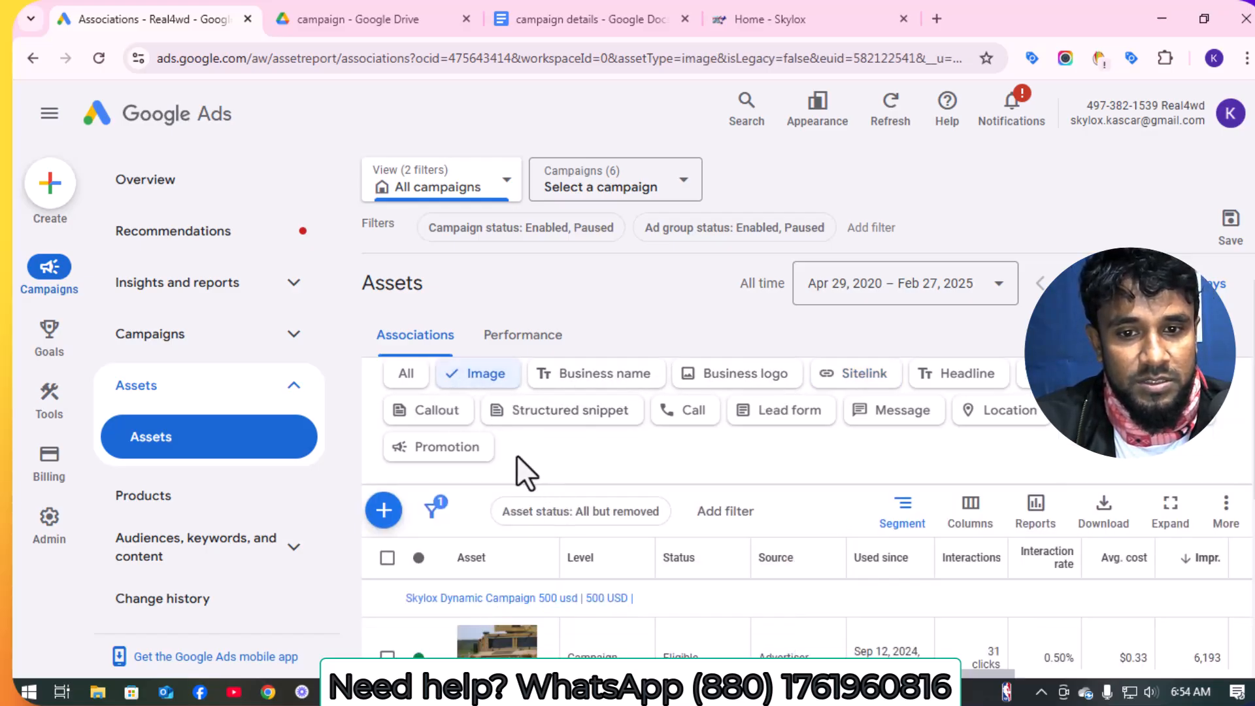
pyautogui.scroll(-3, 516, 458)
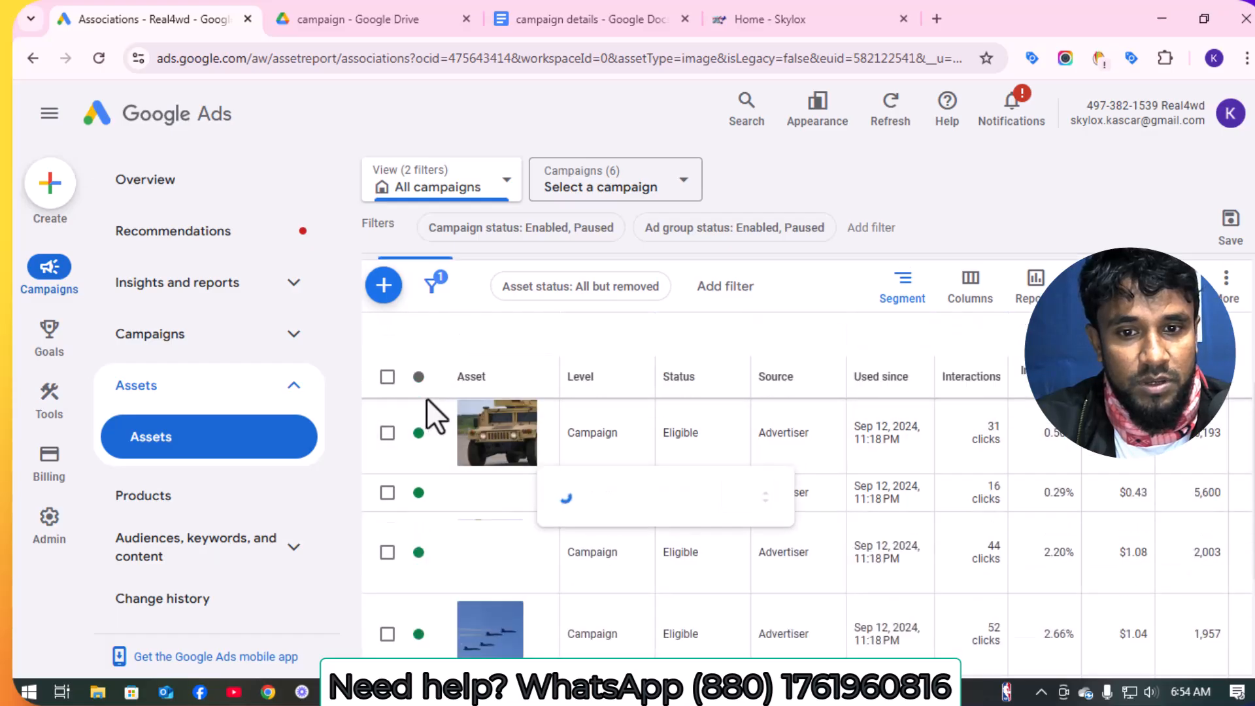
pyautogui.scroll(-3, 590, 446)
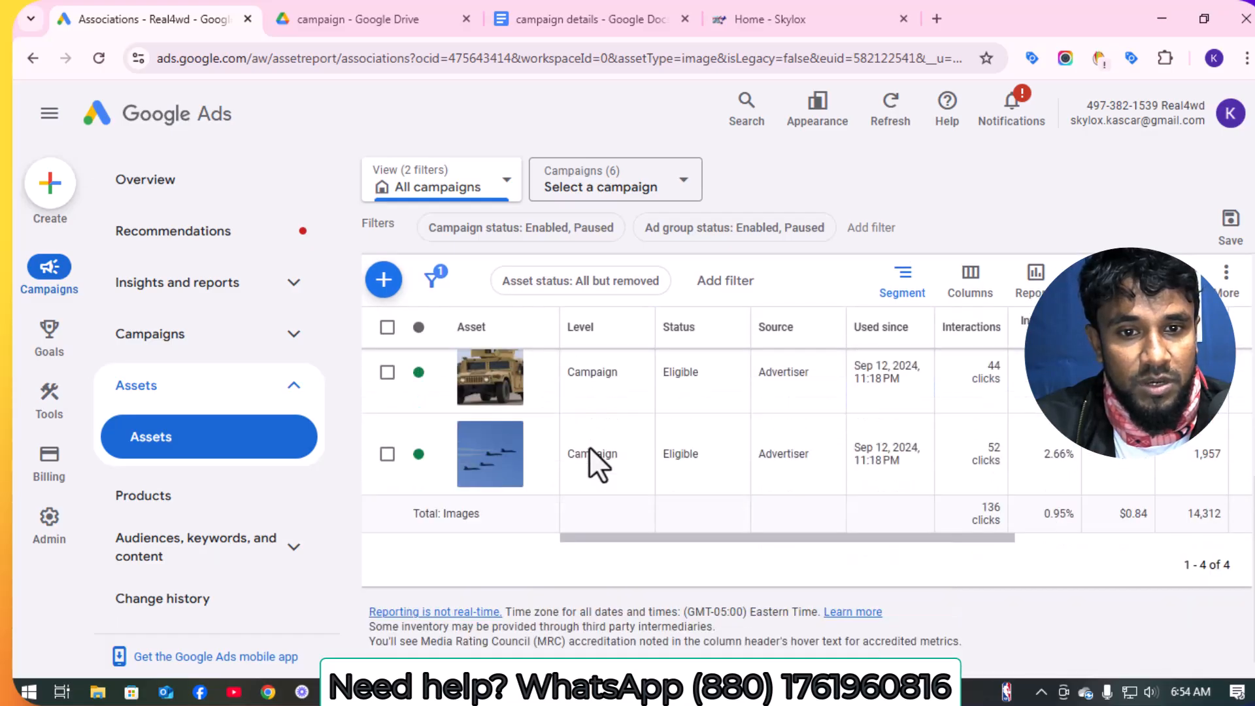
pyautogui.scroll(5, 590, 446)
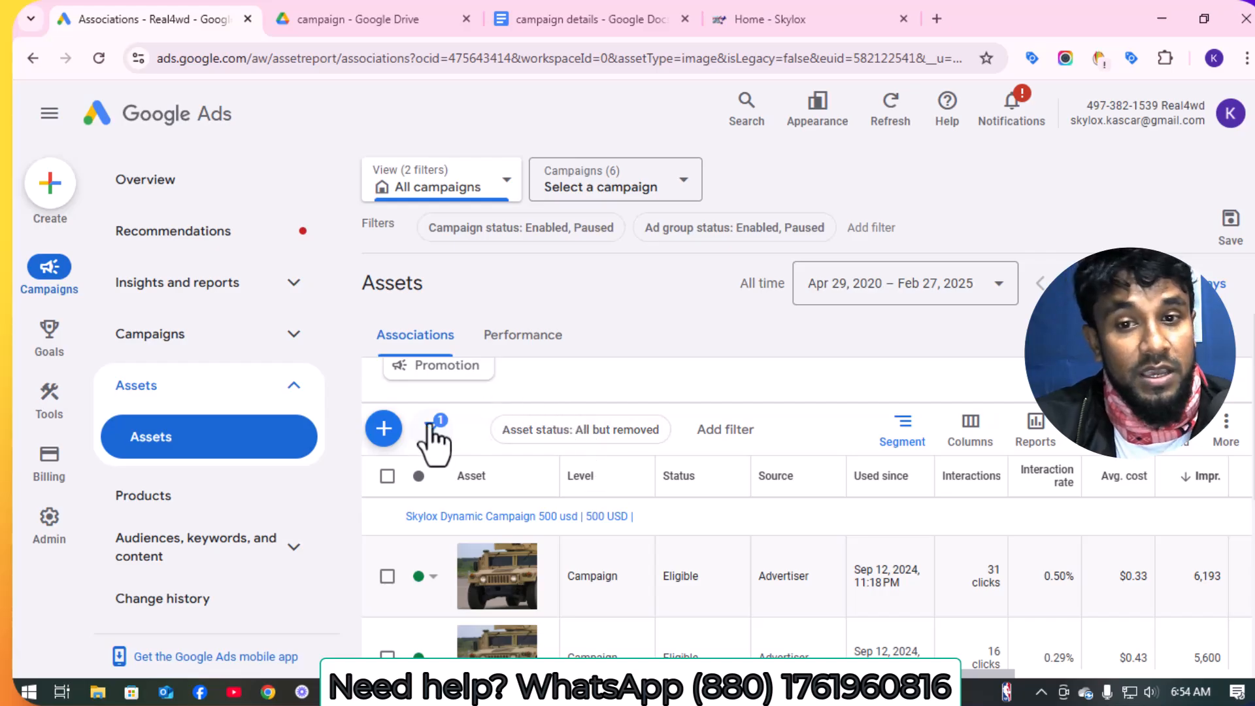
pyautogui.click(384, 429)
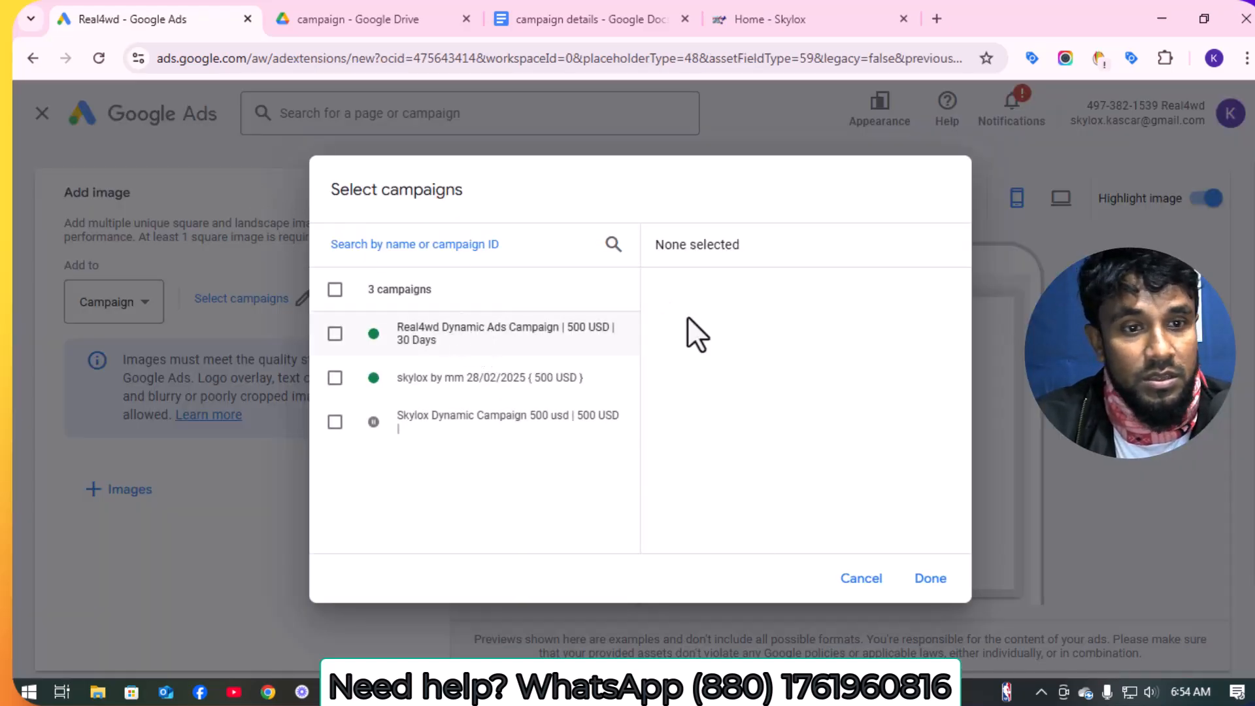
# Step: Cancel the Select campaigns dialog and open the + Images asset library chooser
pyautogui.click(867, 576)
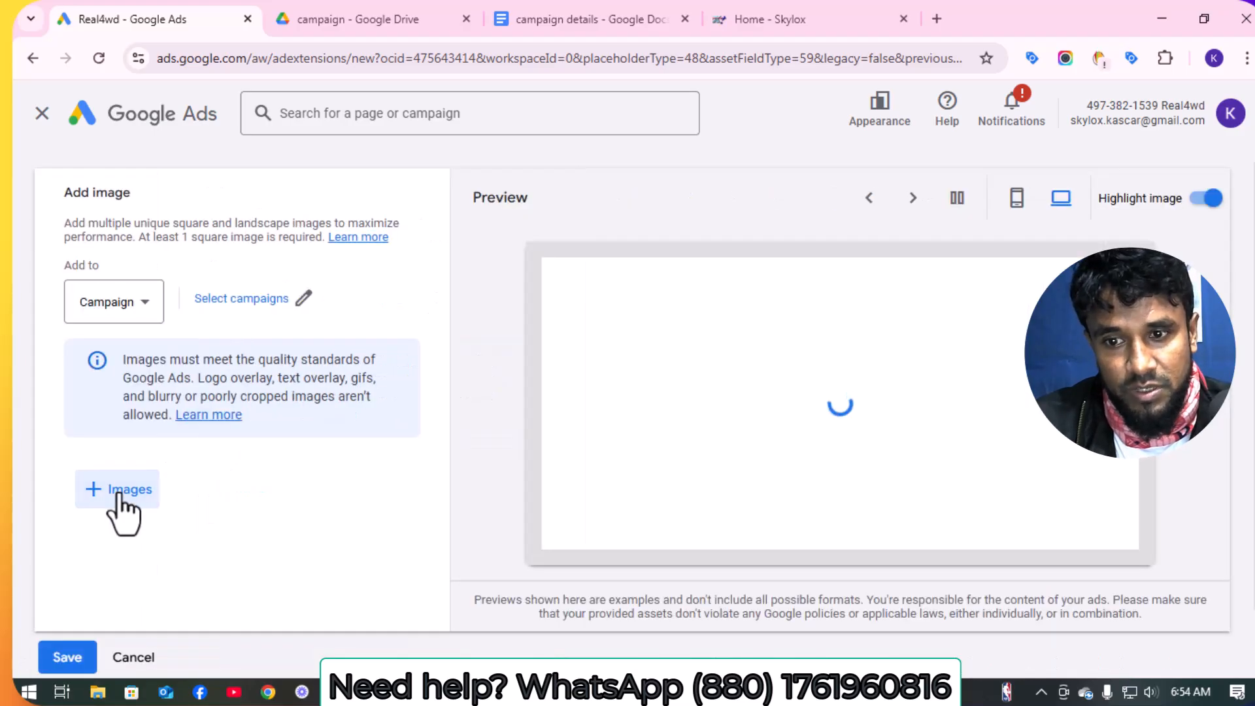
pyautogui.click(117, 494)
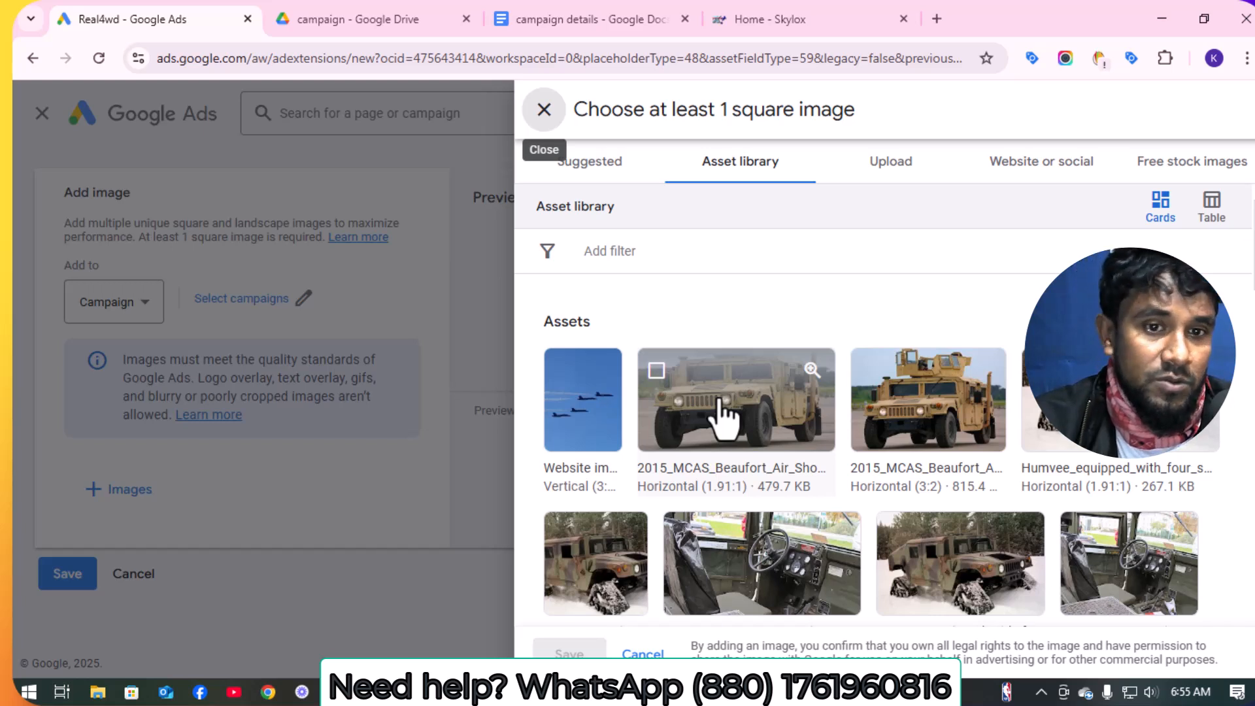
pyautogui.click(784, 13)
pyautogui.scroll(-3, 664, 337)
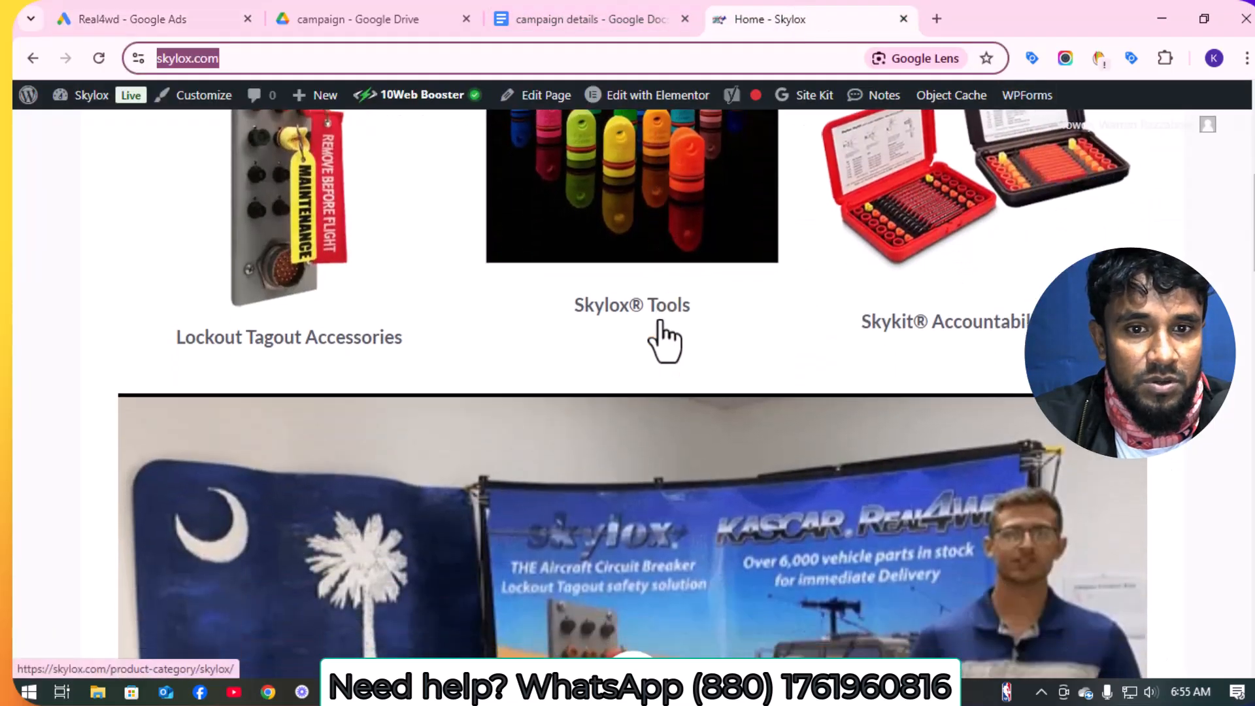
pyautogui.scroll(-15, 664, 341)
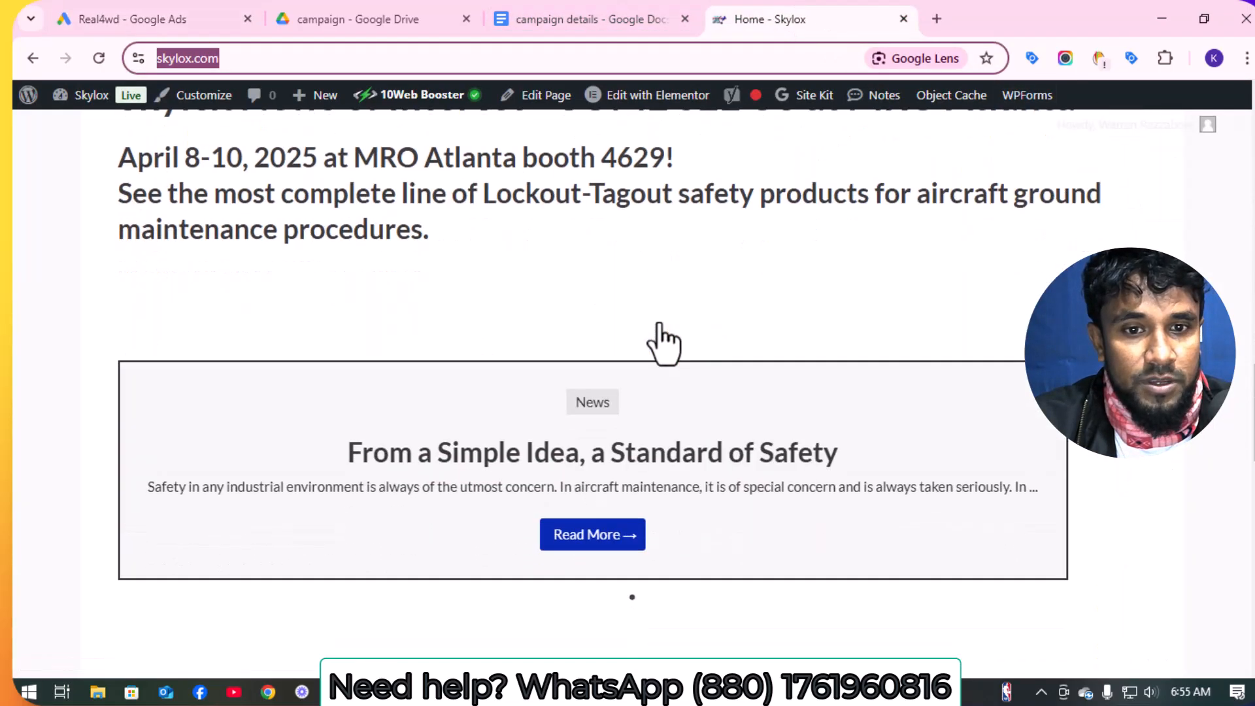
pyautogui.scroll(-4, 664, 341)
pyautogui.click(121, 18)
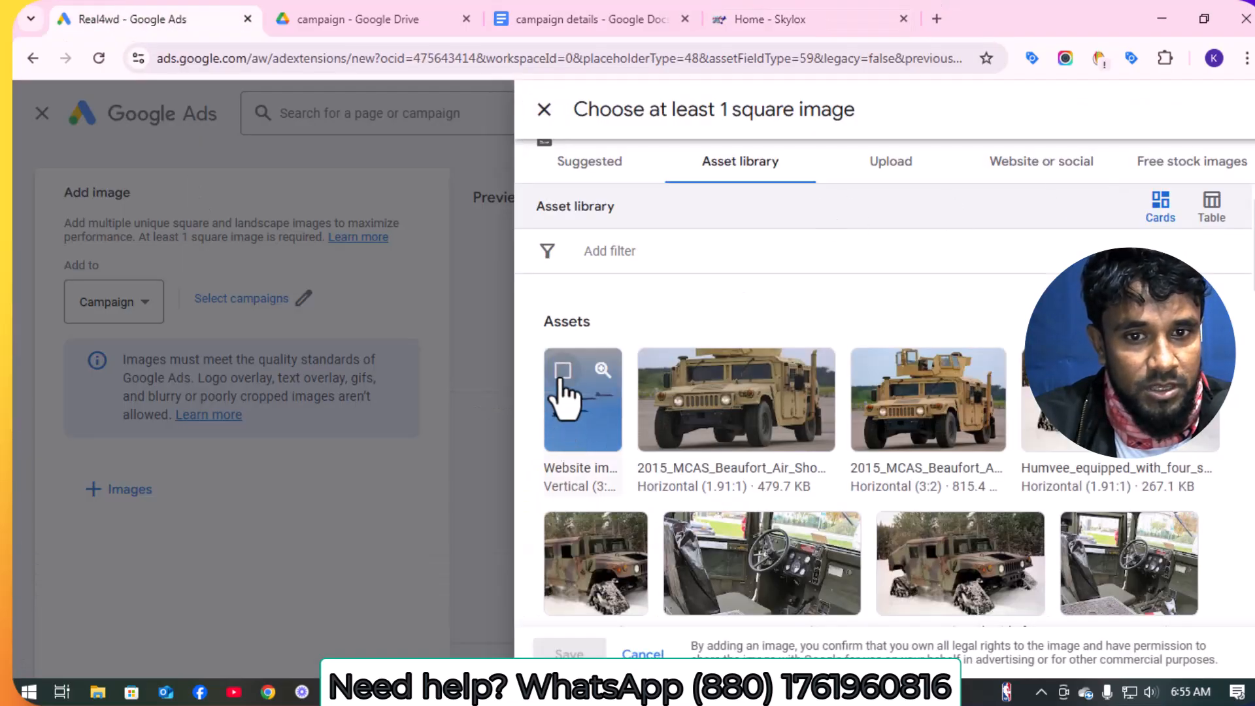
# Step: Choose only the jet formation image, deselecting the Humvee photos, and save the selection
pyautogui.click(619, 392)
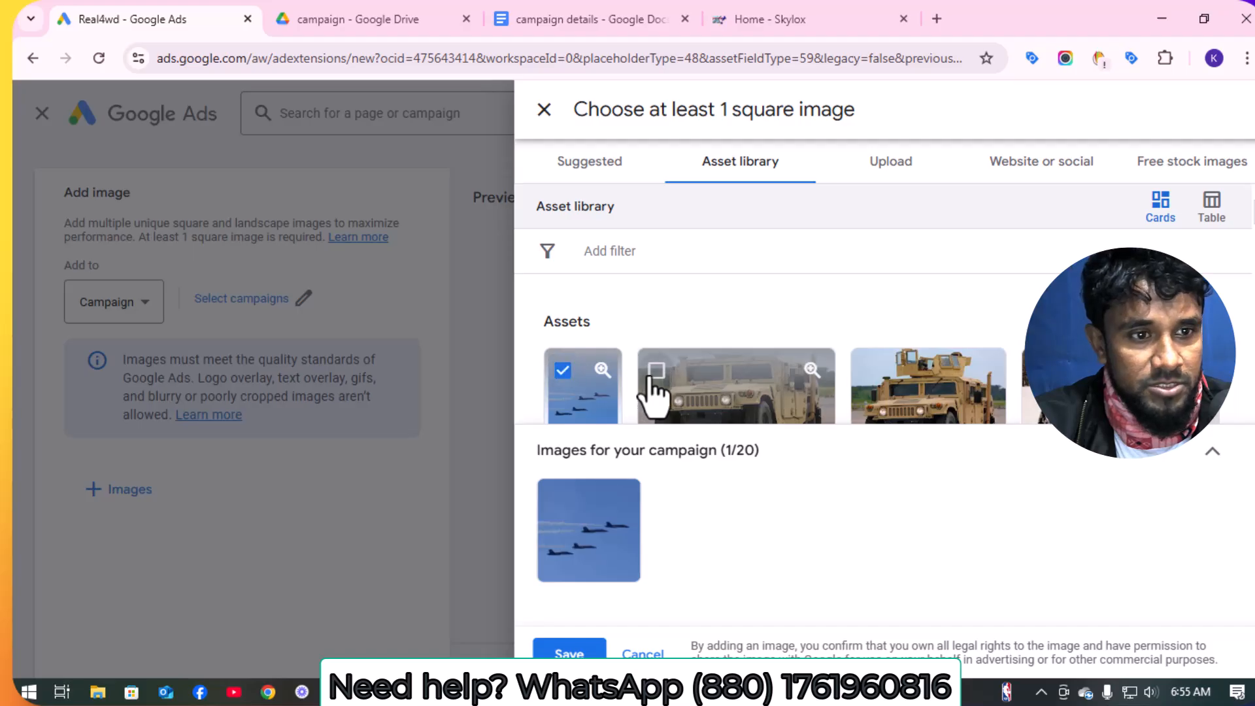
pyautogui.click(650, 383)
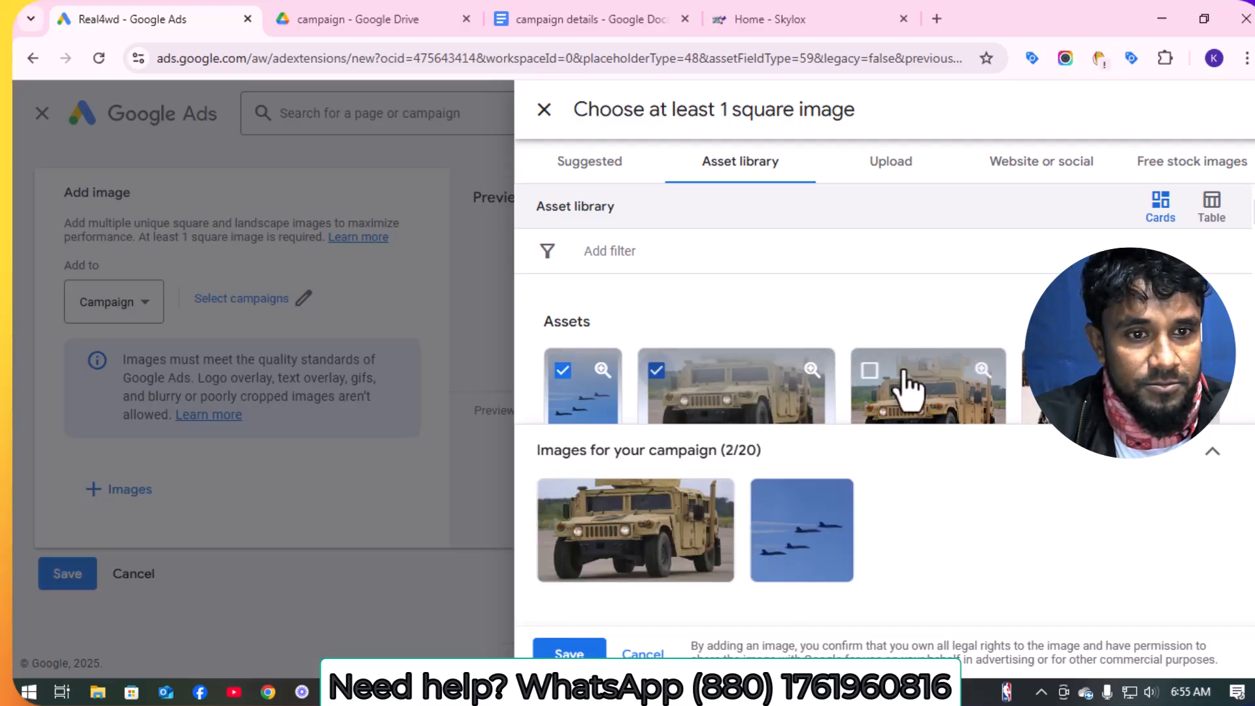
pyautogui.click(876, 385)
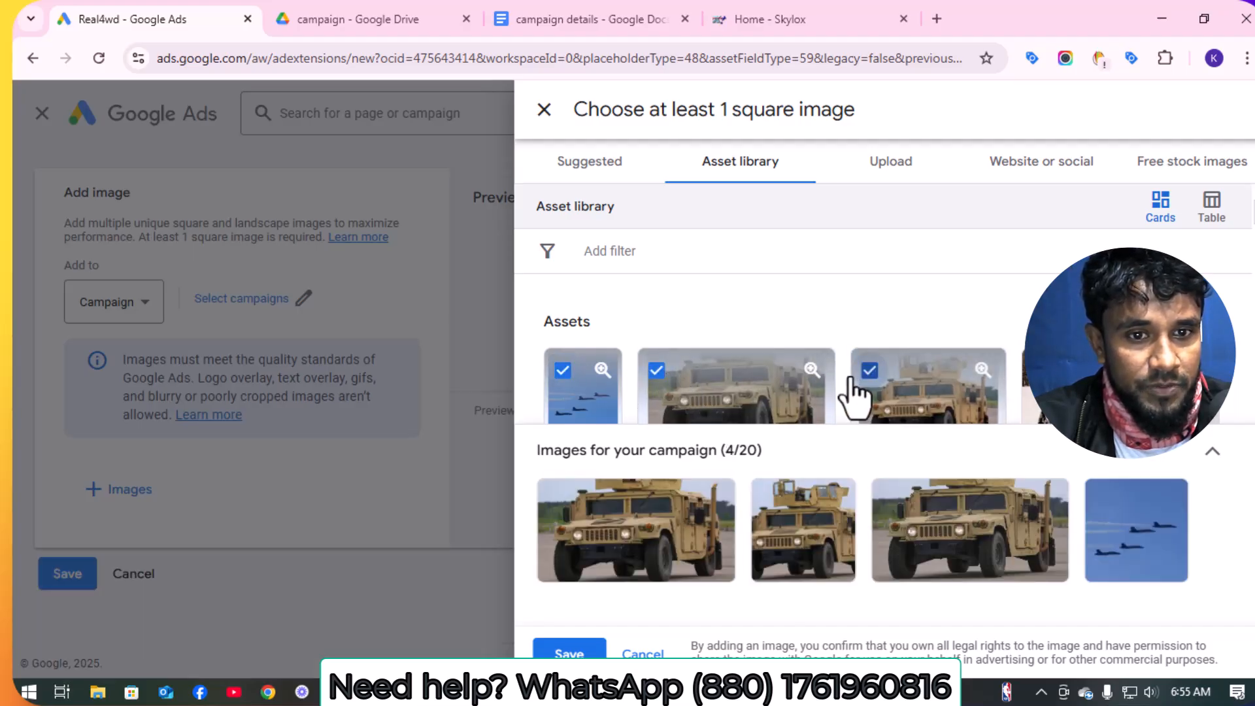
pyautogui.click(659, 378)
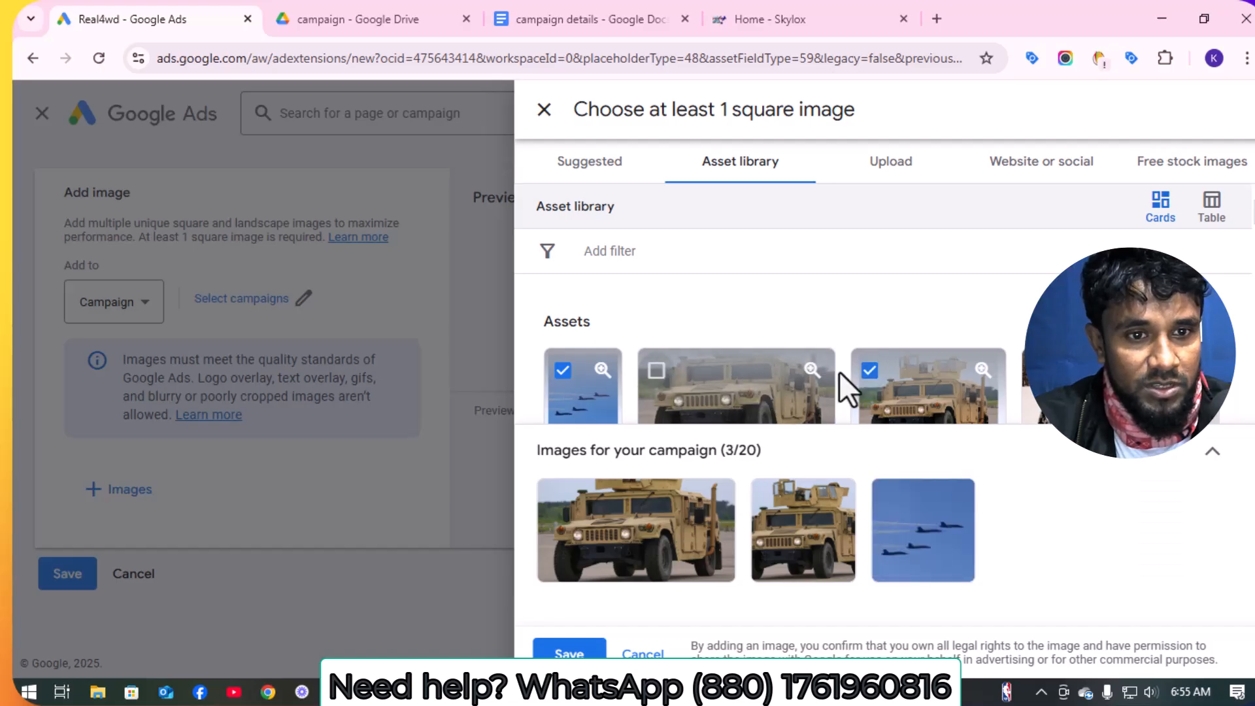
pyautogui.click(868, 371)
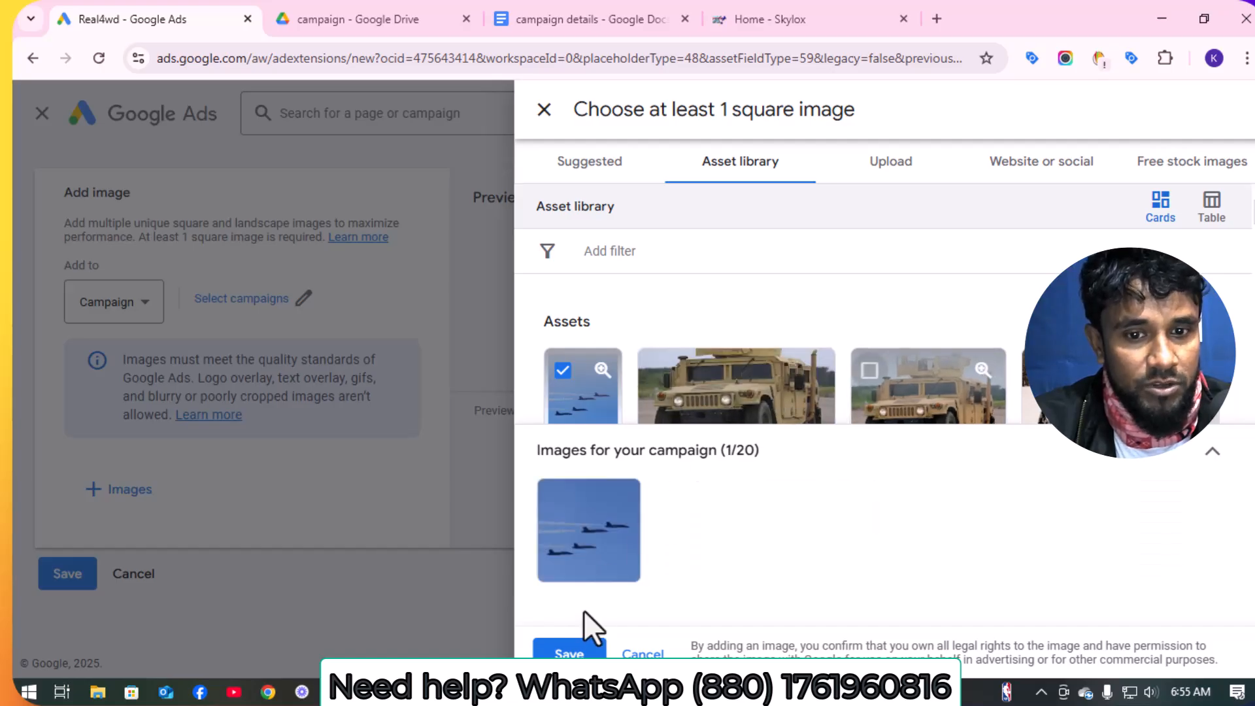
pyautogui.click(569, 652)
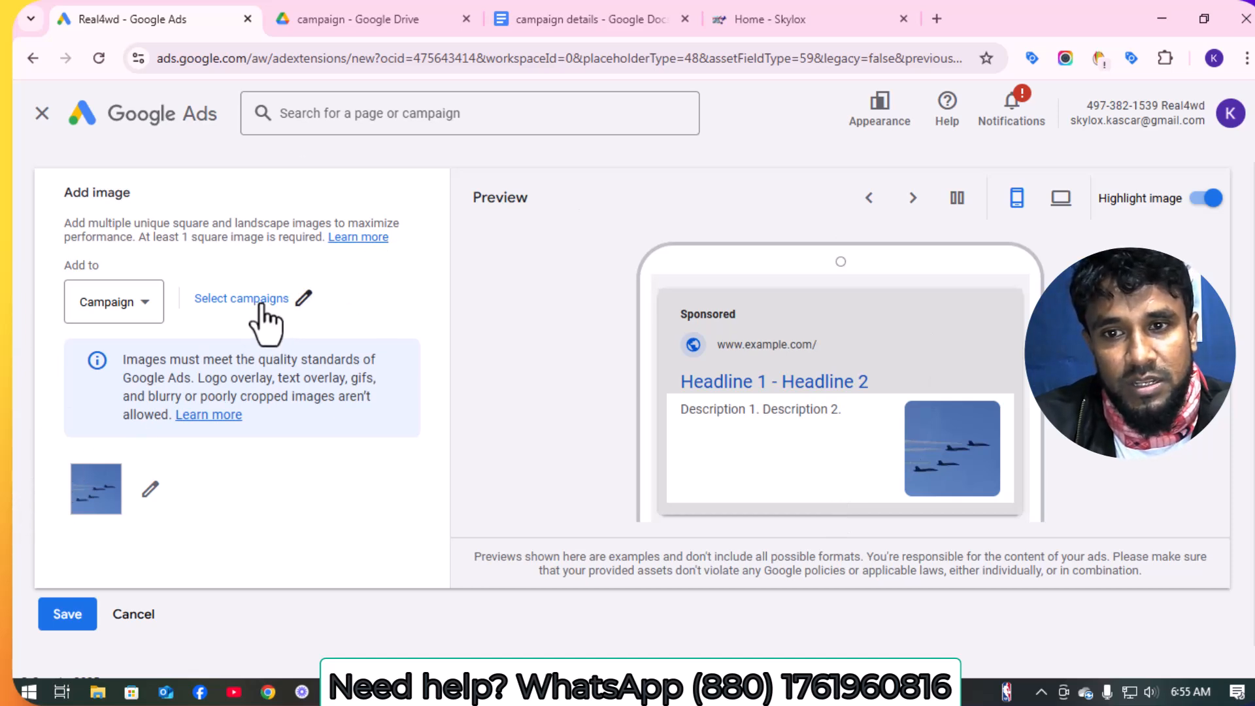
# Step: Attach the jet image asset at campaign level to skylox by mm 28/02/2025 and save
pyautogui.click(121, 304)
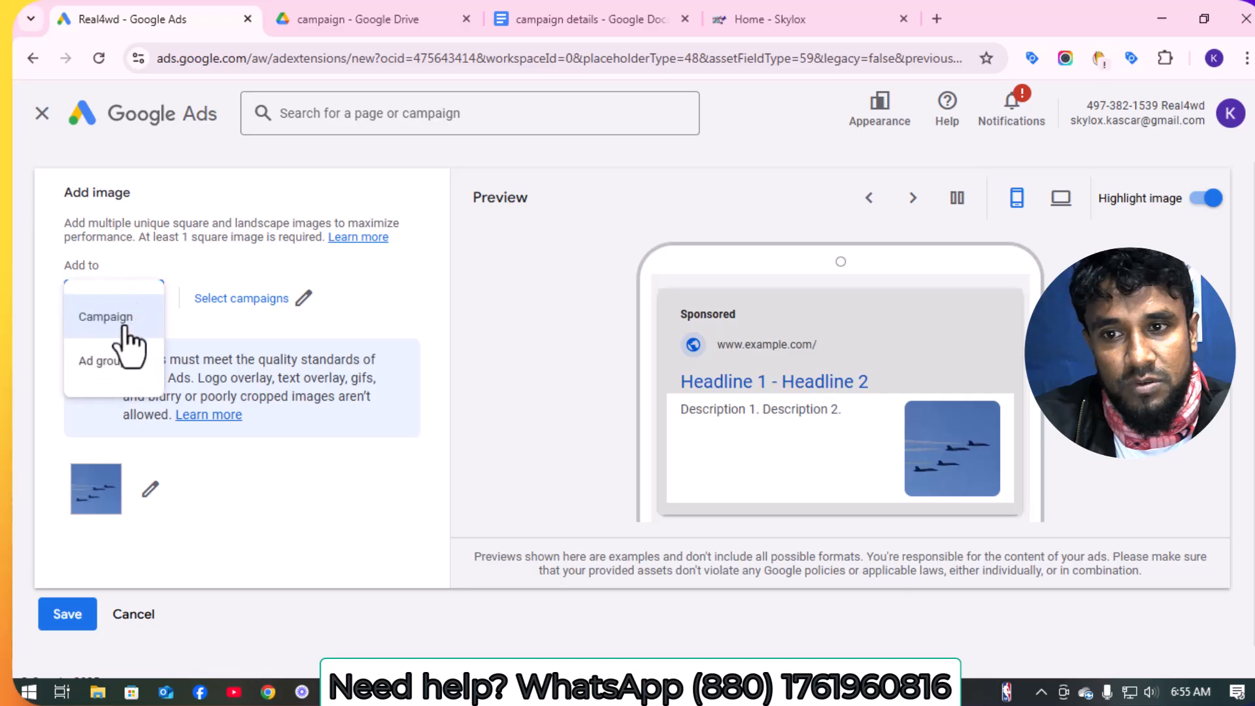
pyautogui.click(274, 297)
pyautogui.click(275, 298)
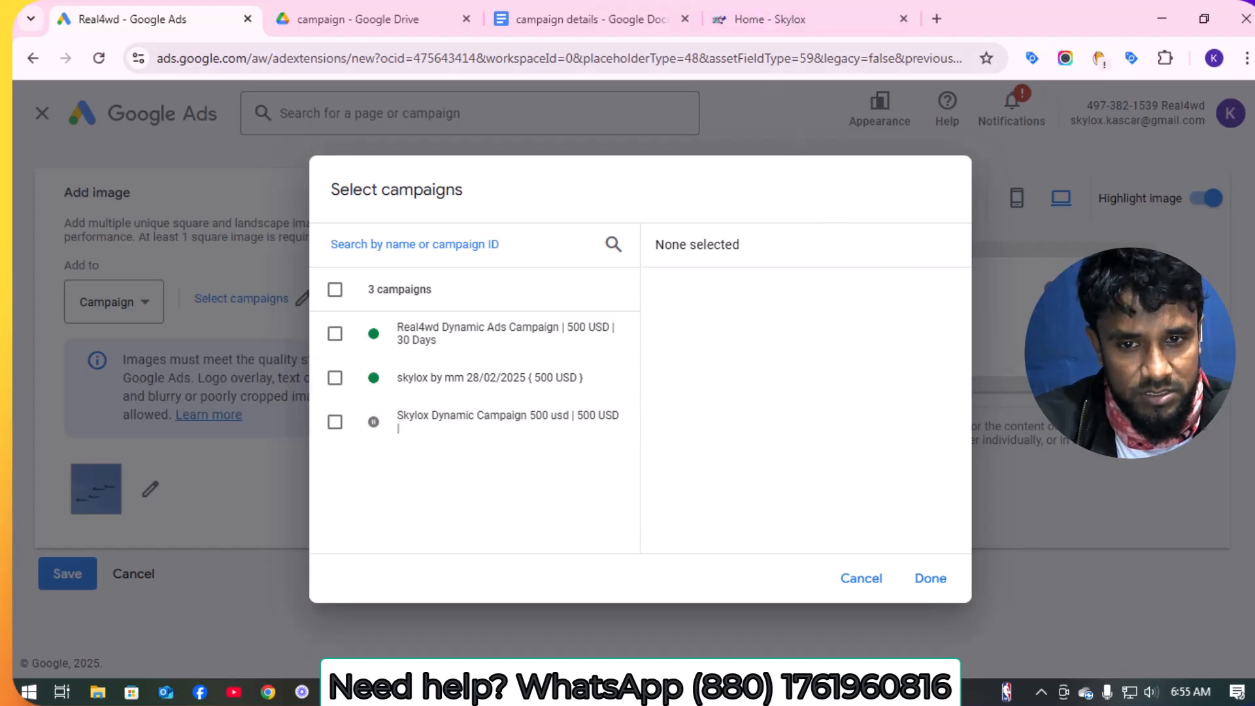
pyautogui.click(514, 380)
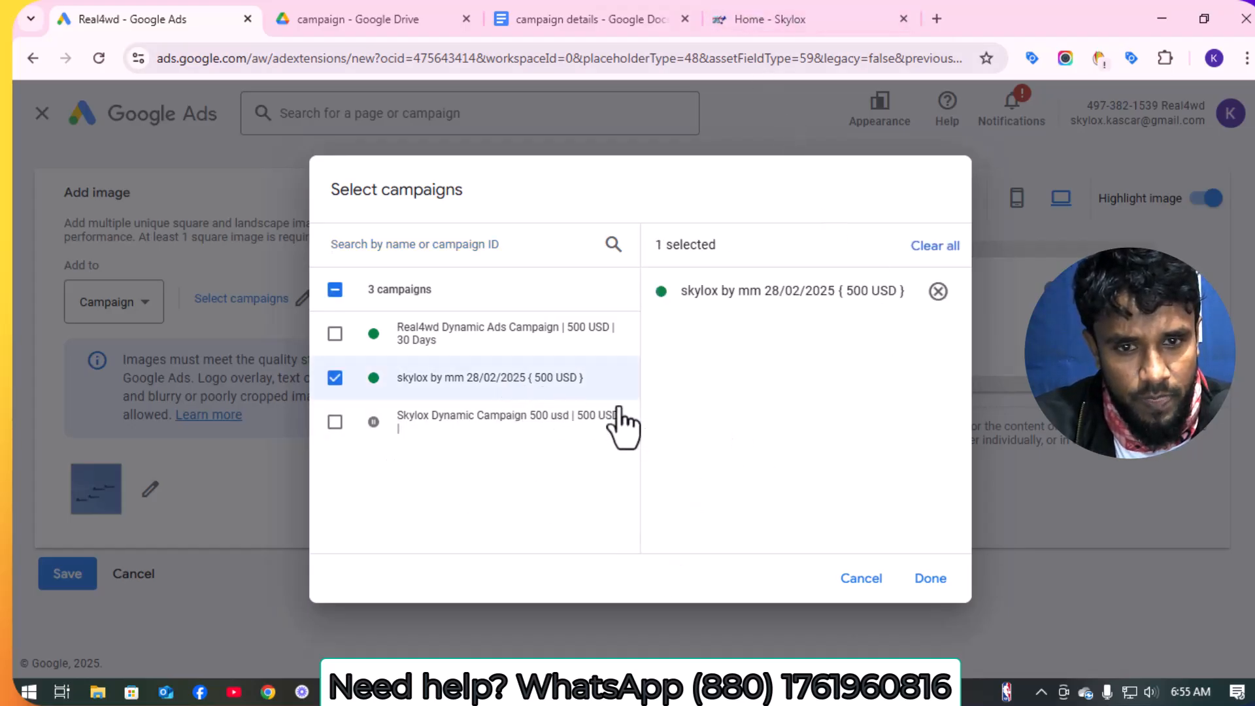
pyautogui.click(948, 595)
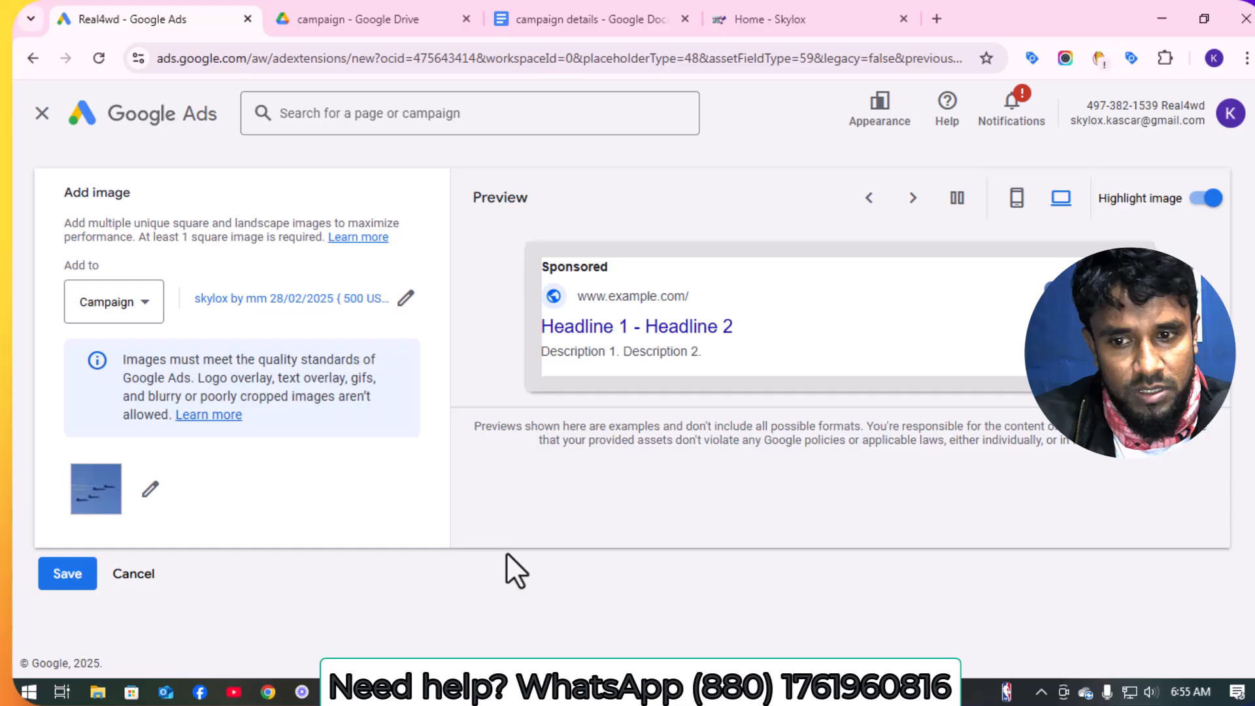
pyautogui.click(77, 583)
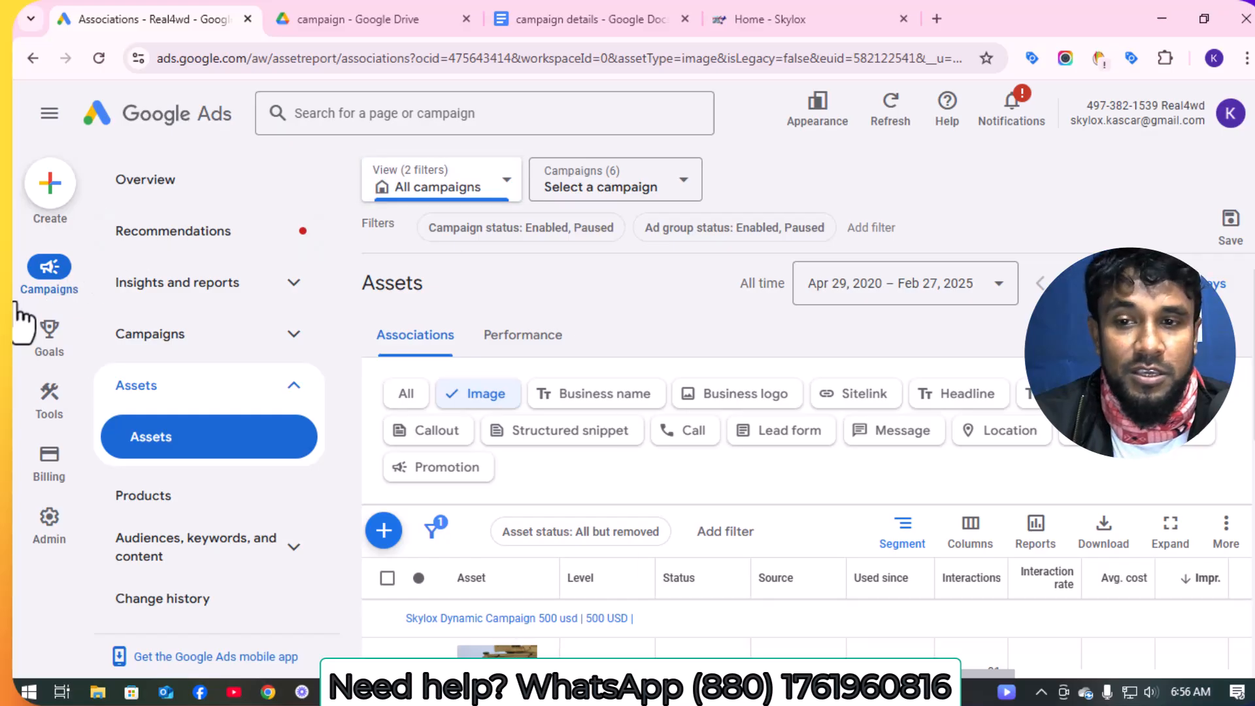
# Step: Expand the Campaigns section in the left navigation
pyautogui.click(185, 332)
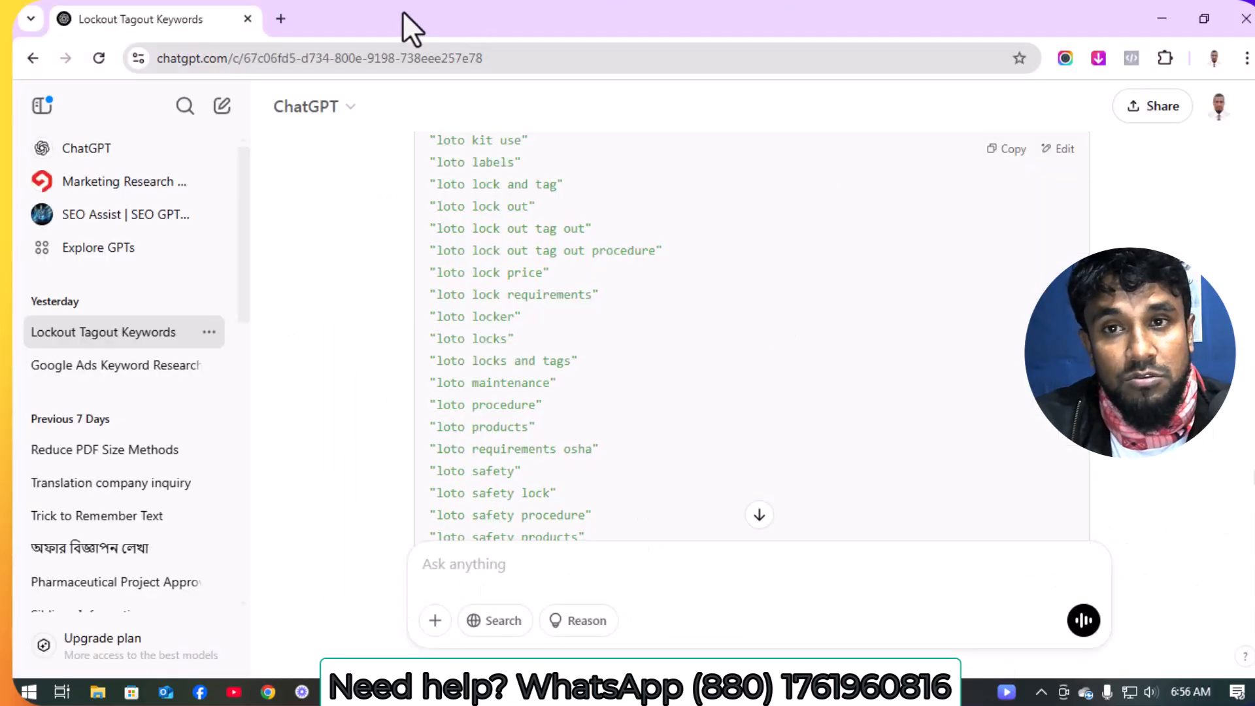
# Step: Open Upwork and the Fiverr seller dashboard from new-tab shortcuts in two separate tabs
pyautogui.click(278, 21)
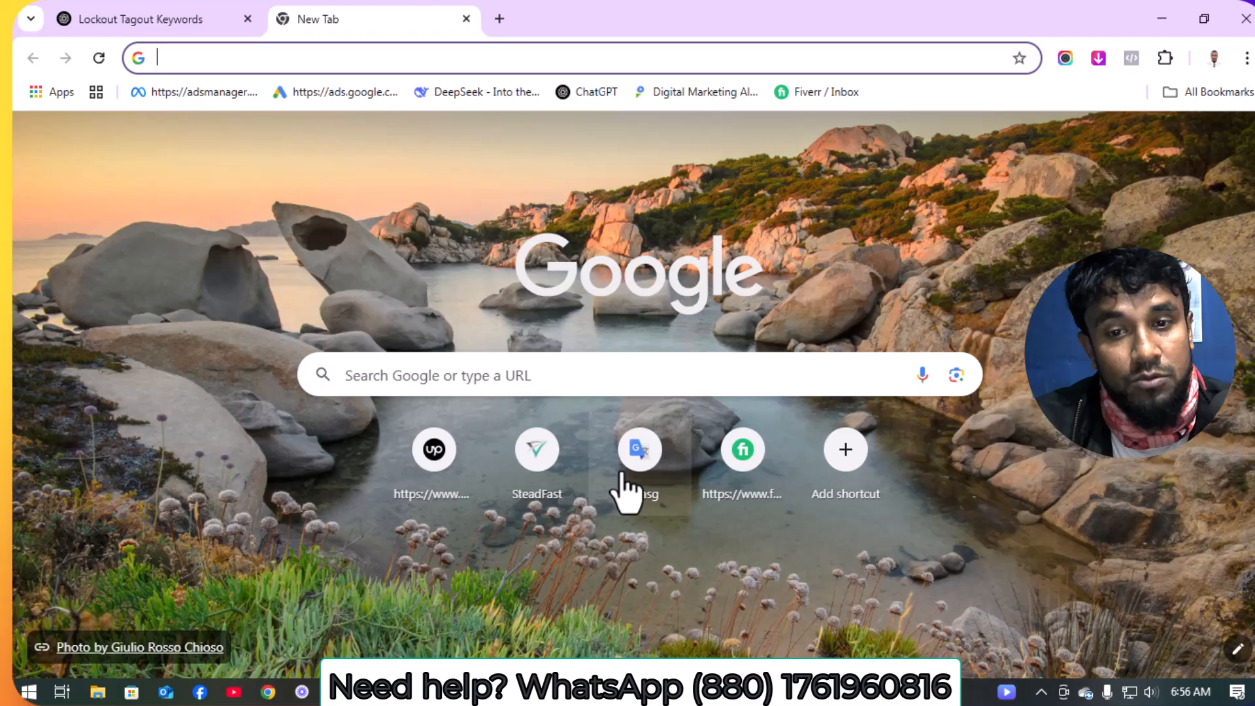
pyautogui.click(422, 458)
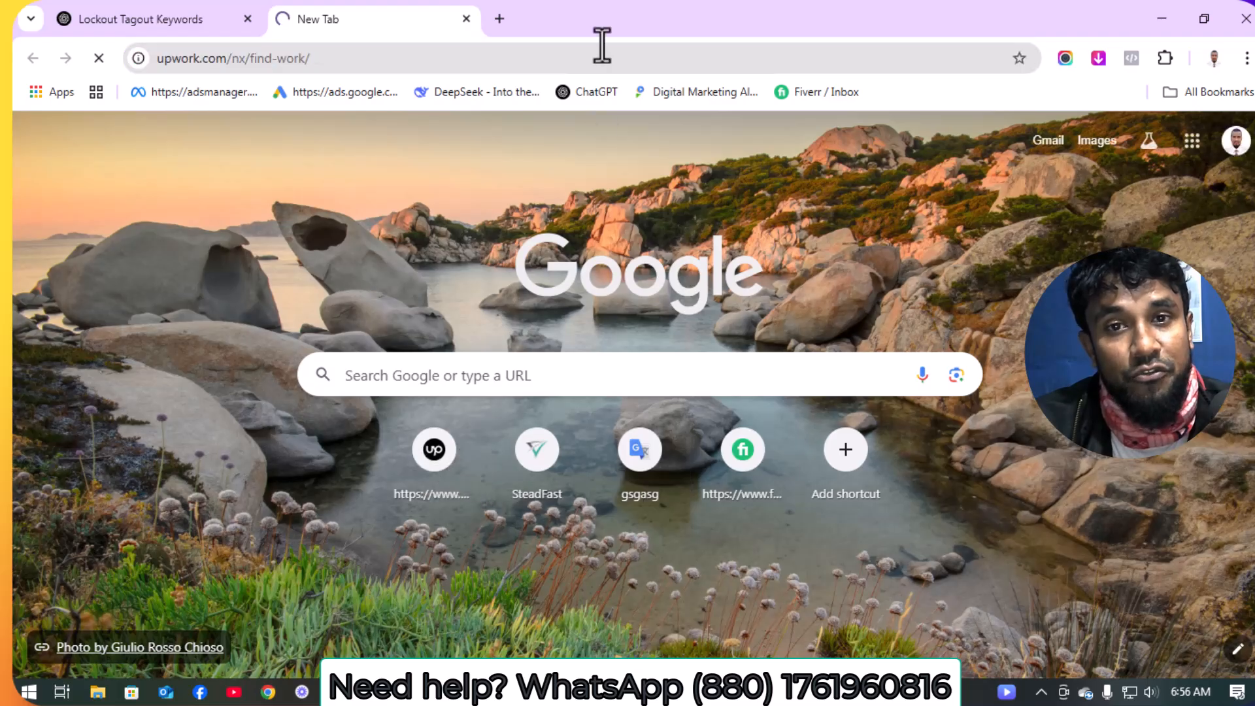
pyautogui.click(500, 18)
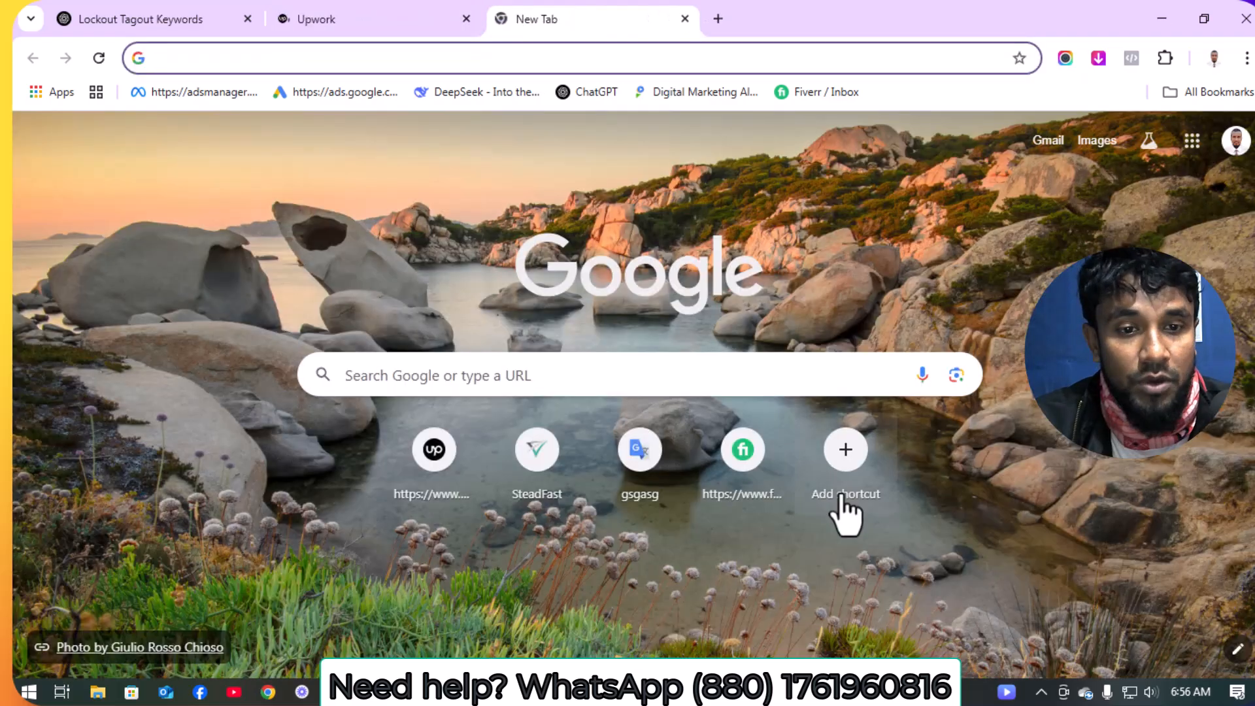
pyautogui.click(733, 484)
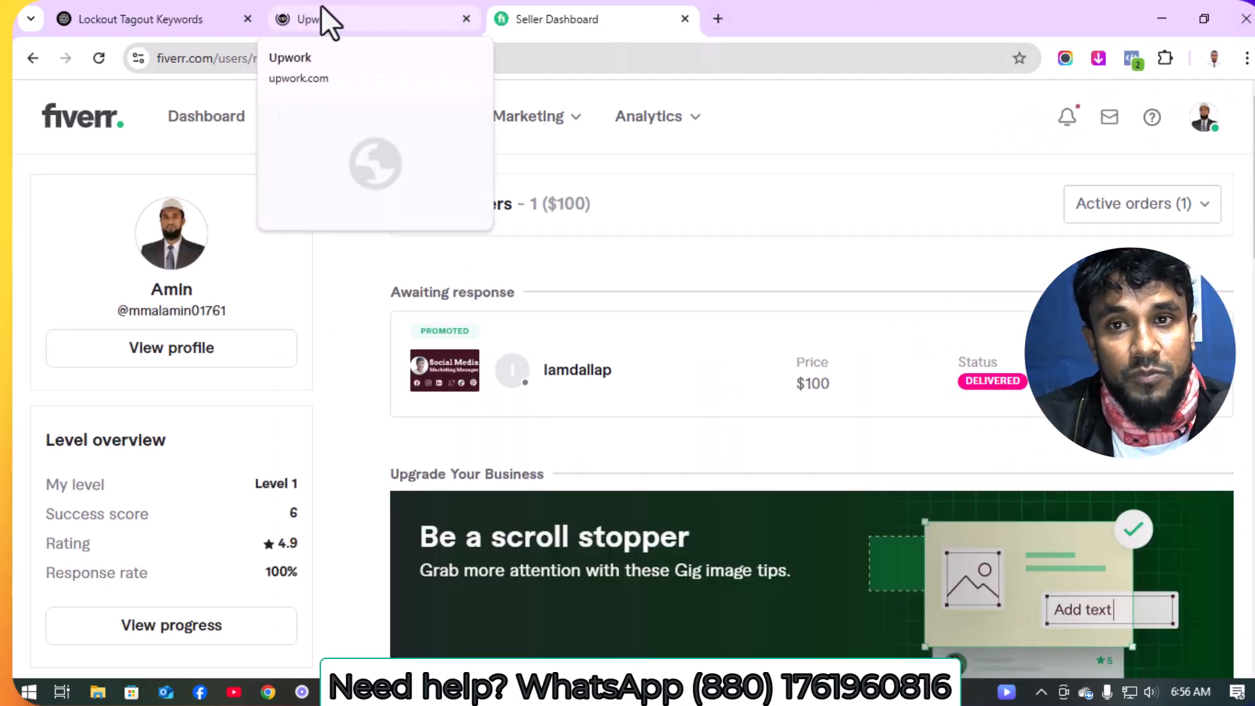
# Step: Switch to the Upwork tab showing the find-work page and 144 Connects
pyautogui.click(343, 11)
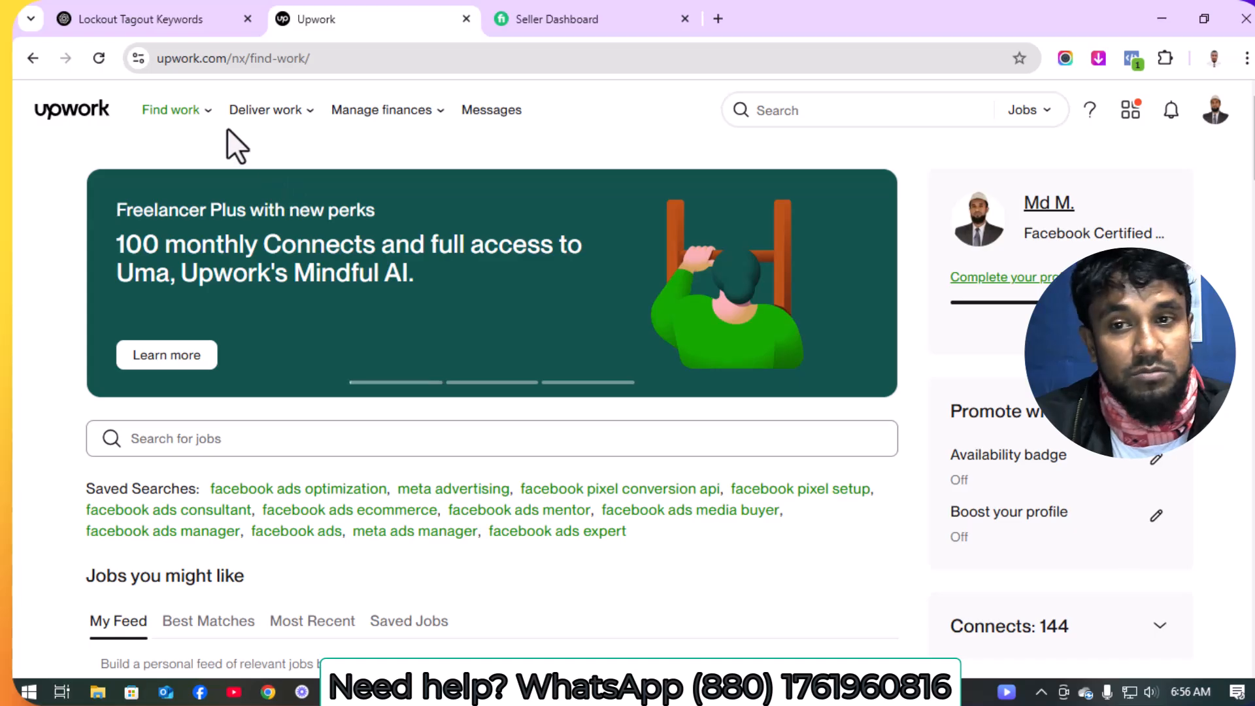
# Step: Open your Upwork profile to view the Top Rated badge, 100% Job Success and $6K+ earnings
pyautogui.click(978, 243)
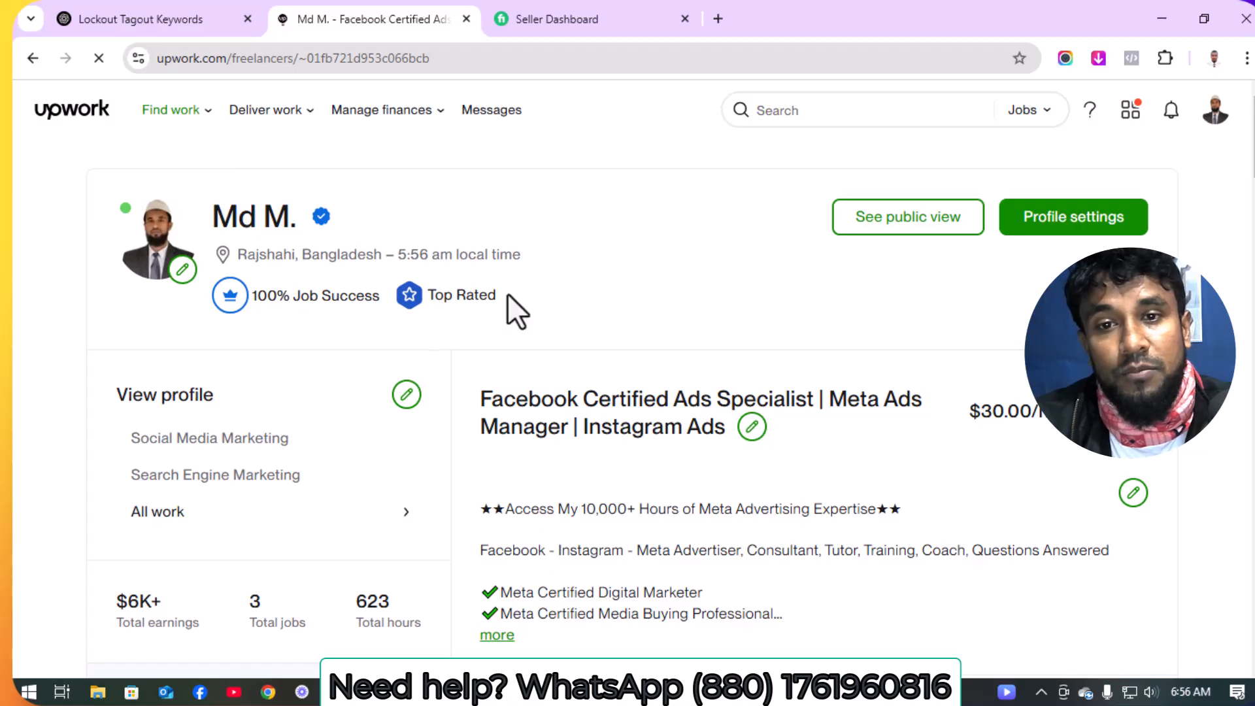
pyautogui.moveTo(461, 304)
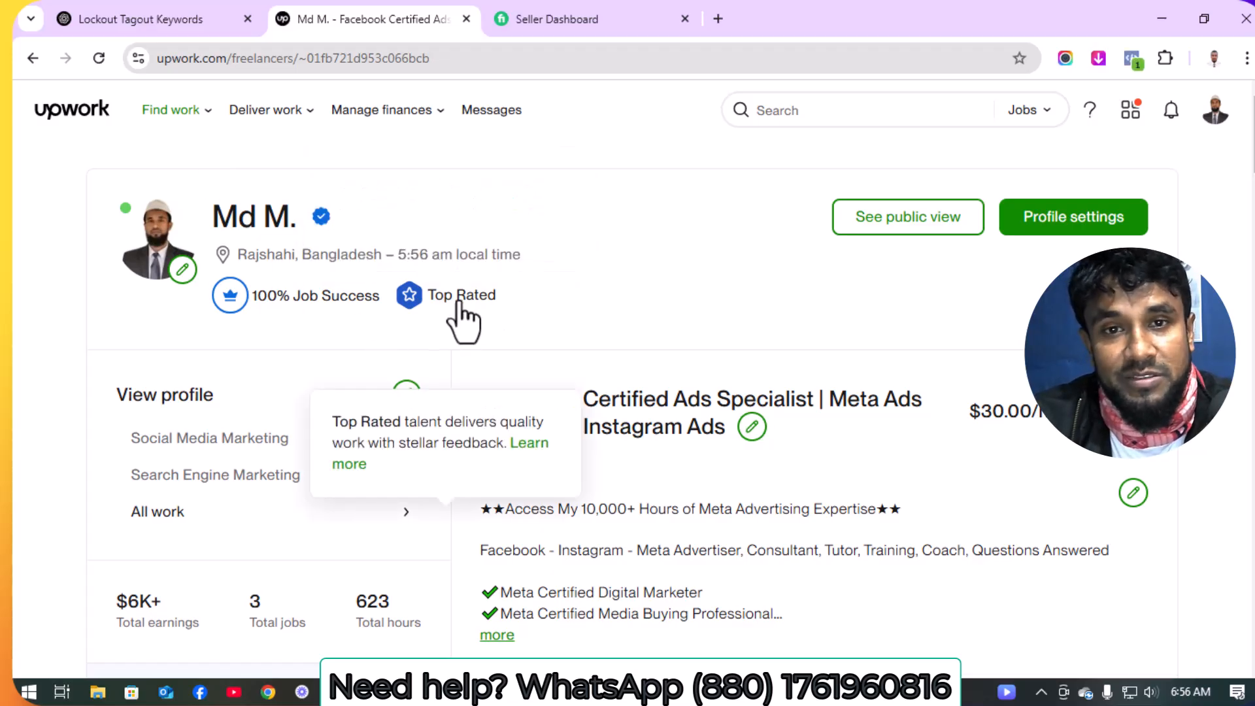